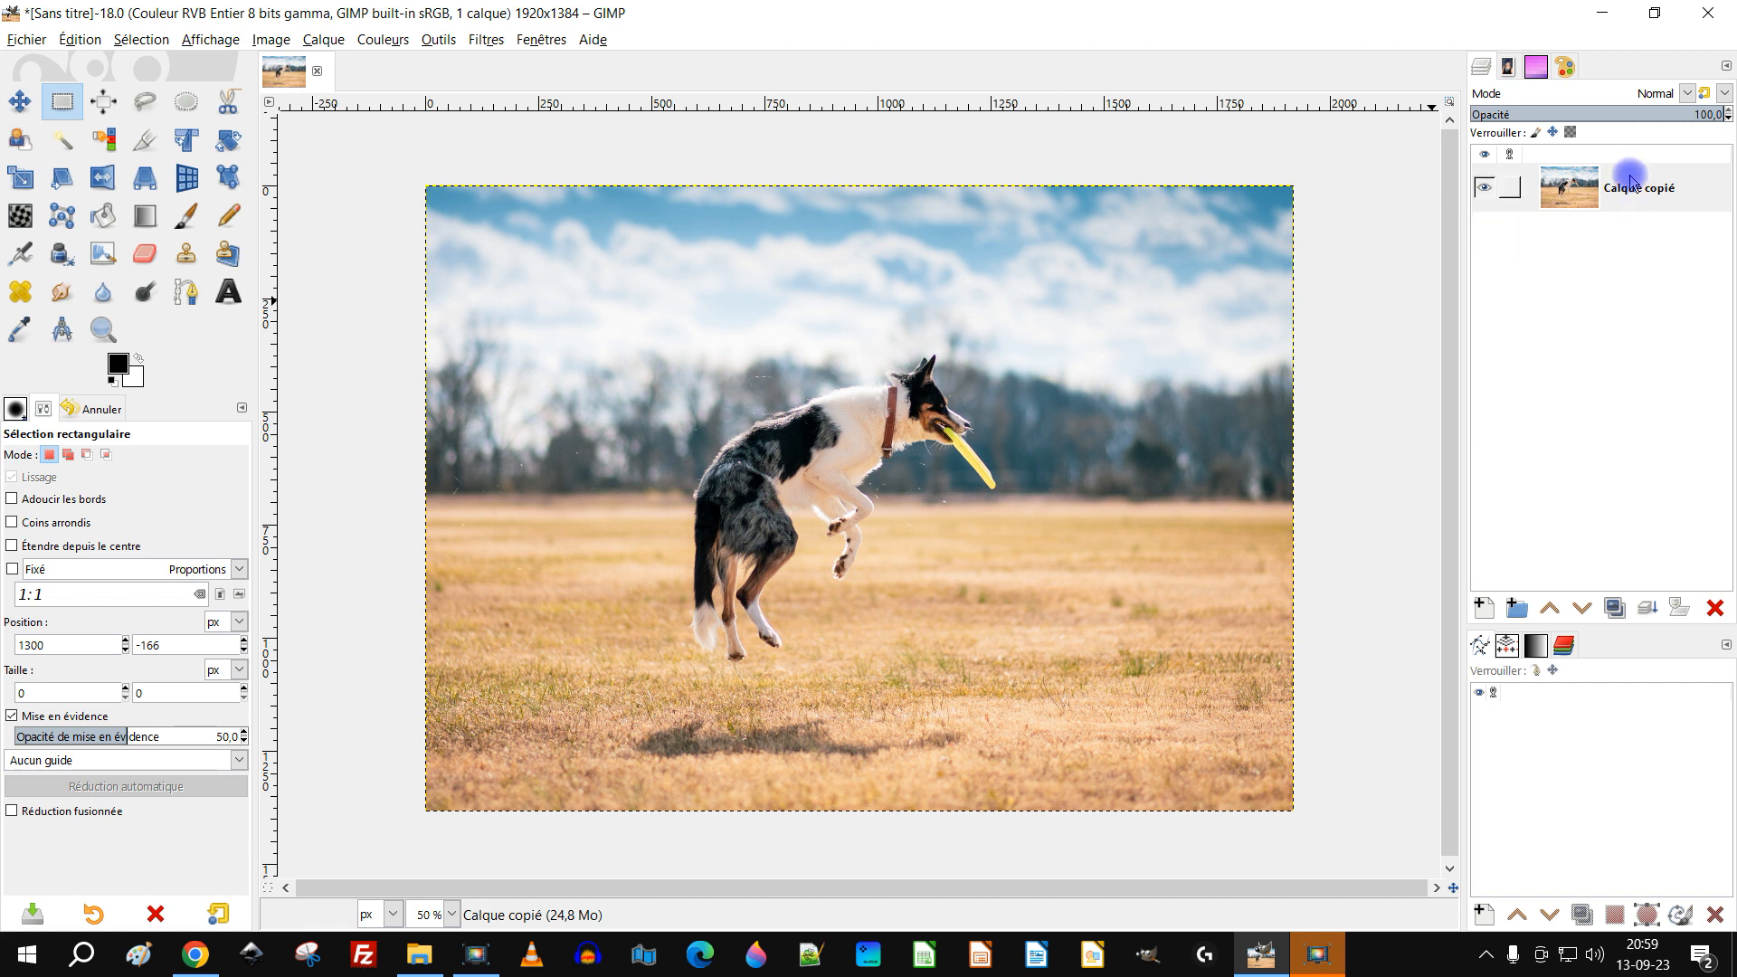
Rename the dog photo's layer as "original".
type("or")
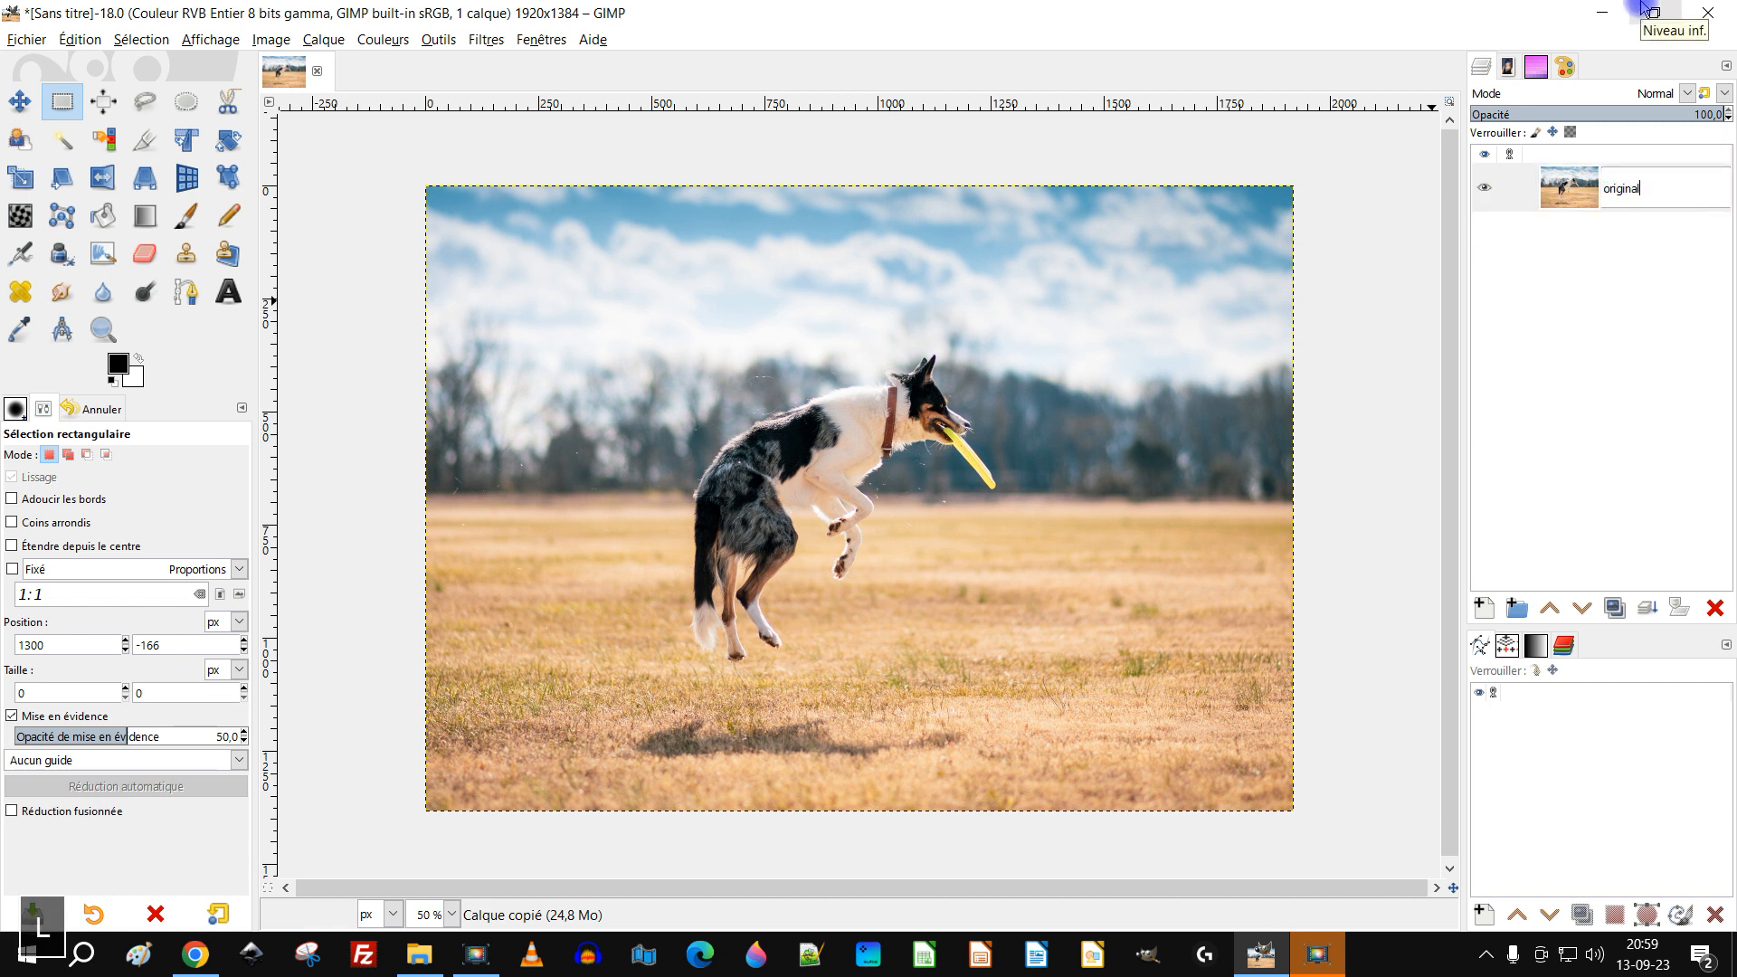
type("iginal")
key("Return")
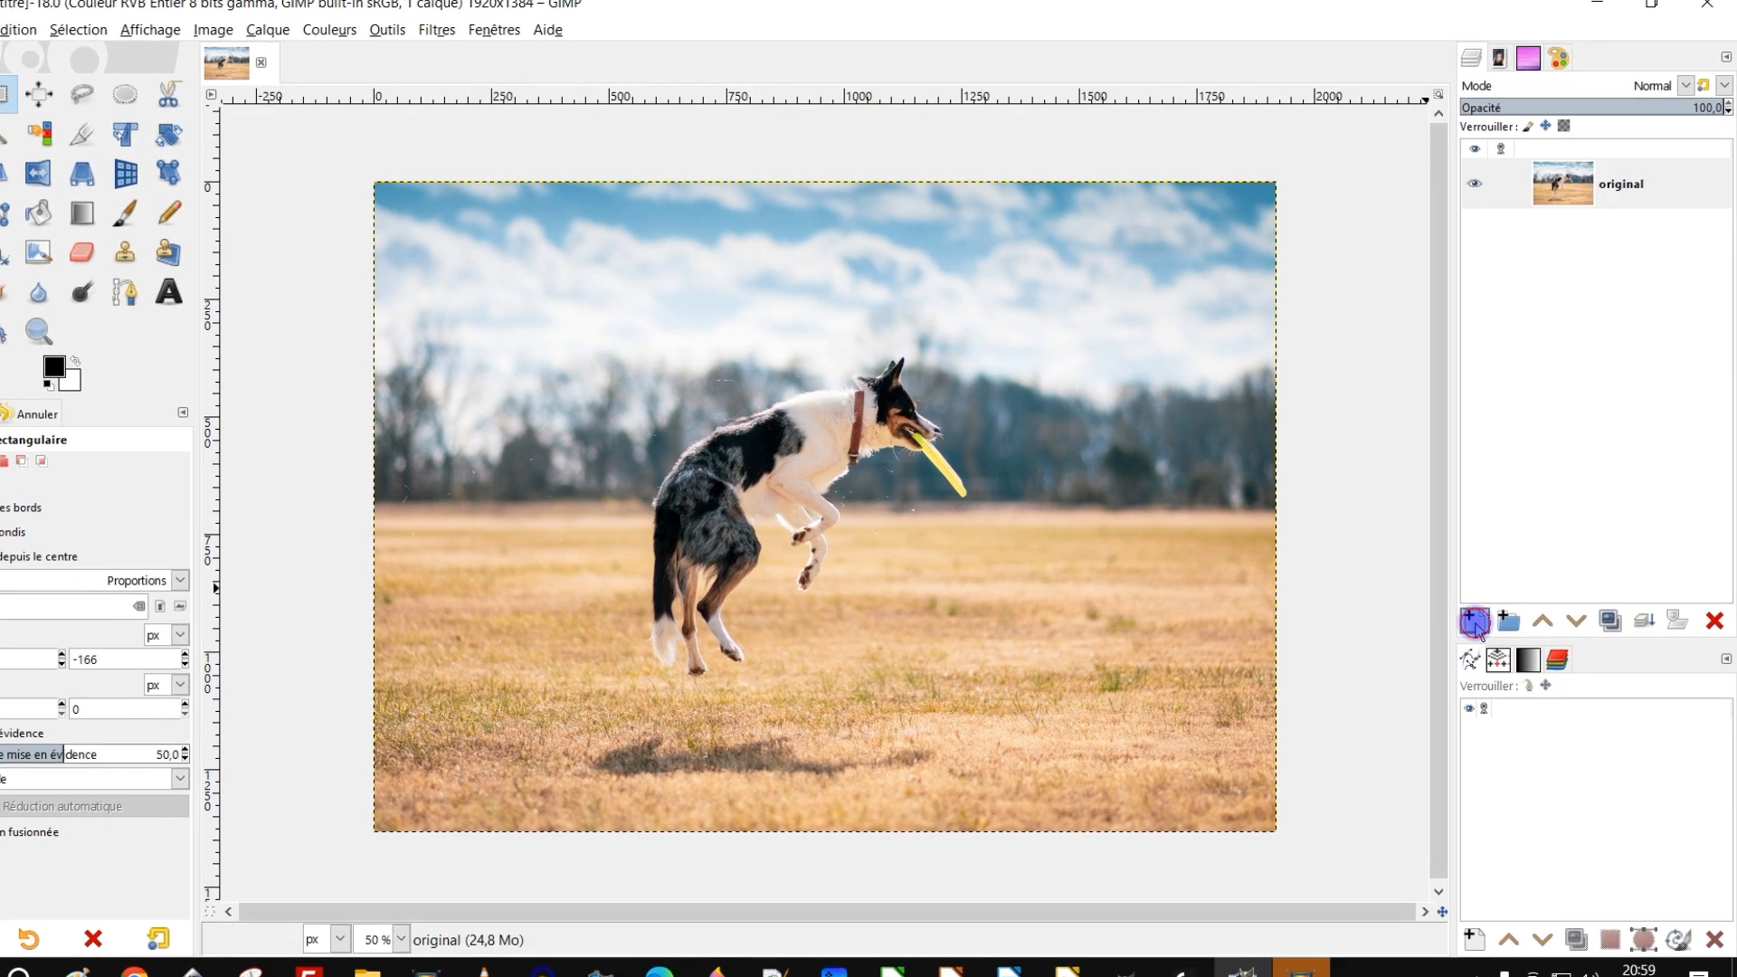
Create a new 1920 × 1384 px layer named "motif", filled with transparency, above the original layer.
left_click(1483, 607)
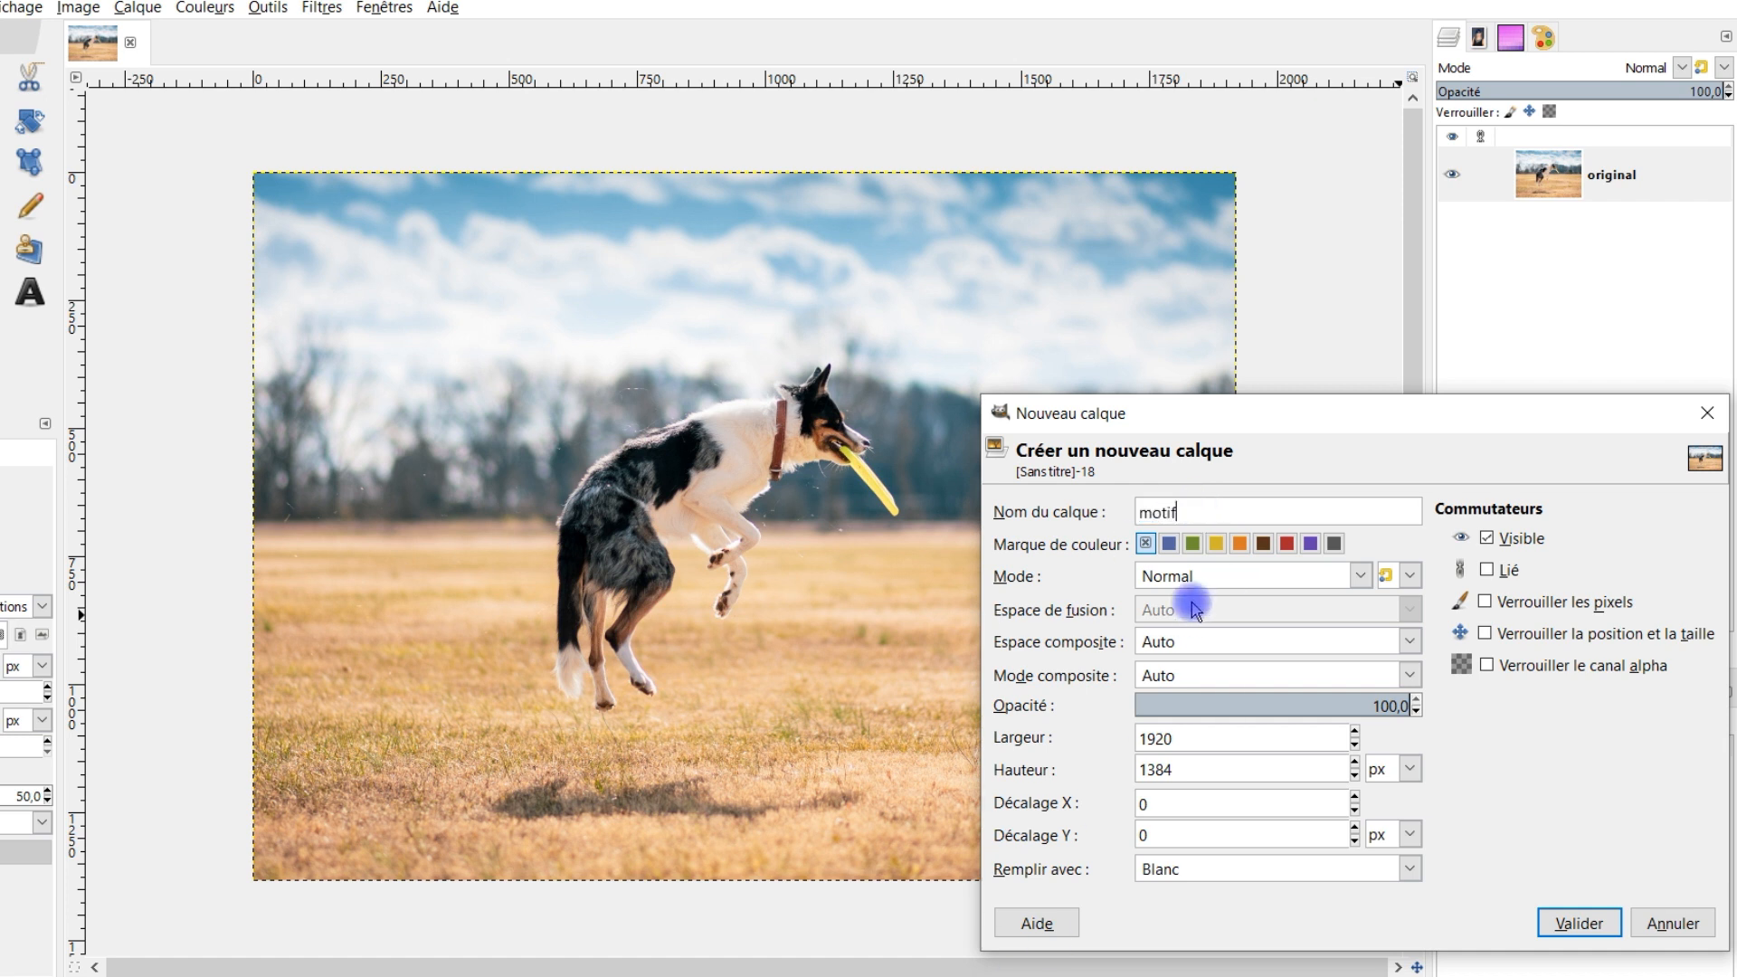
left_click(1185, 874)
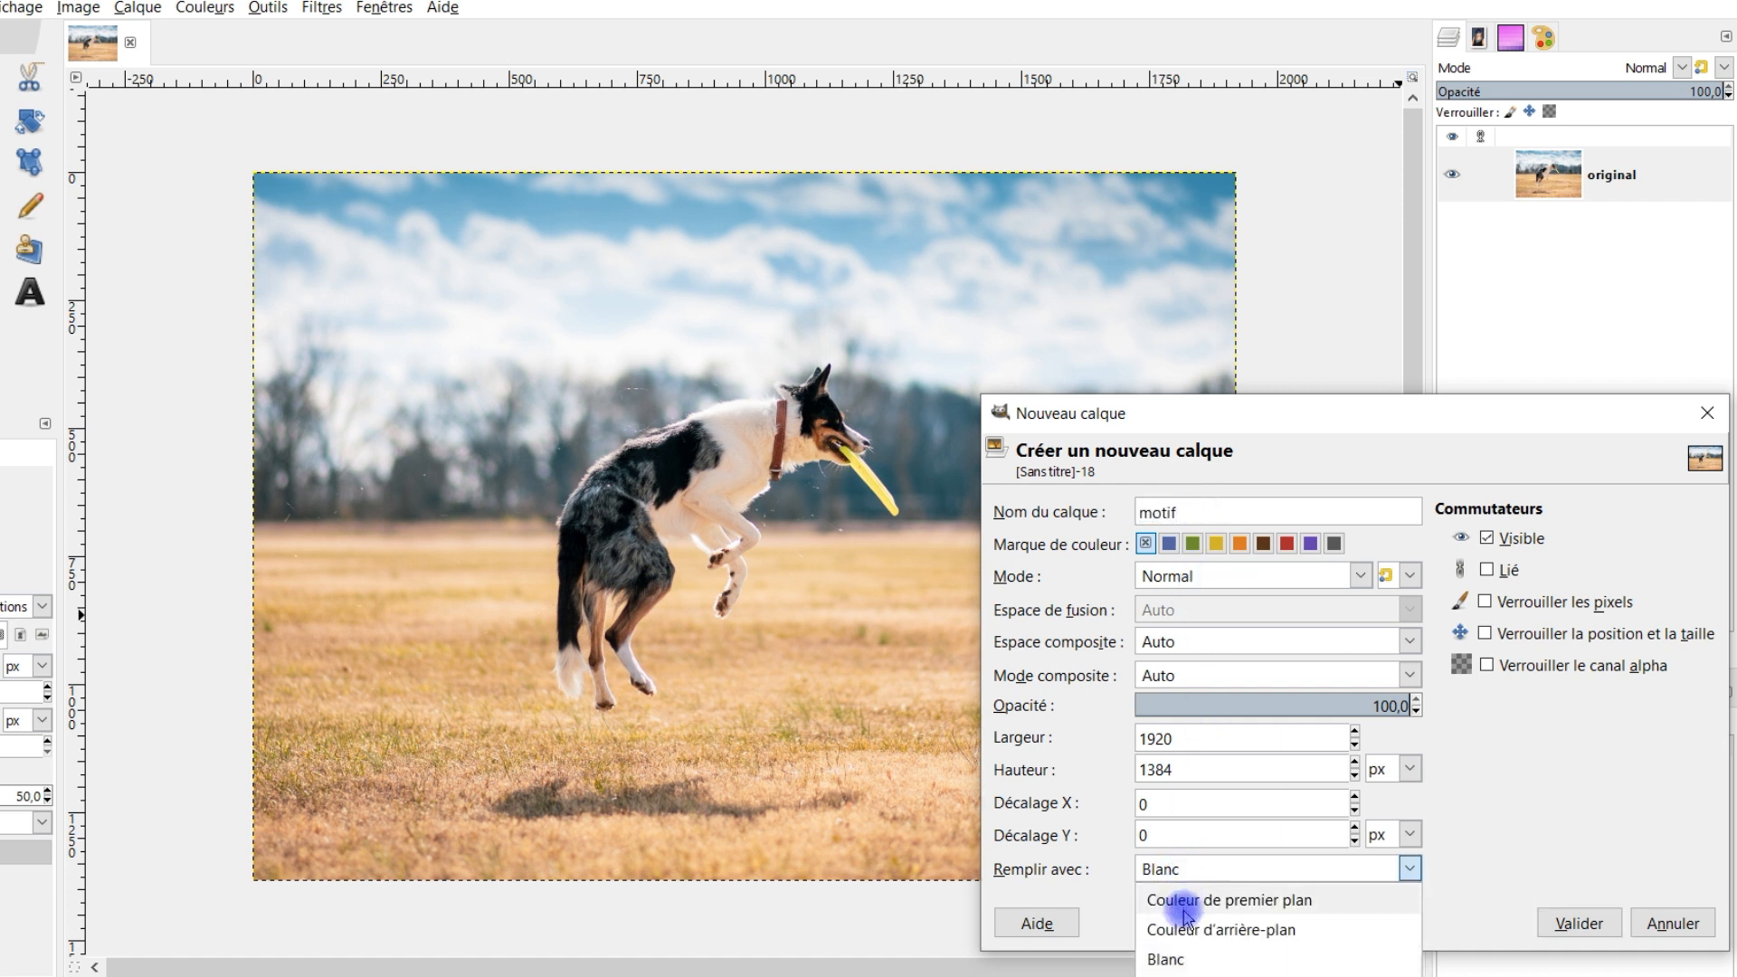
left_click(1176, 972)
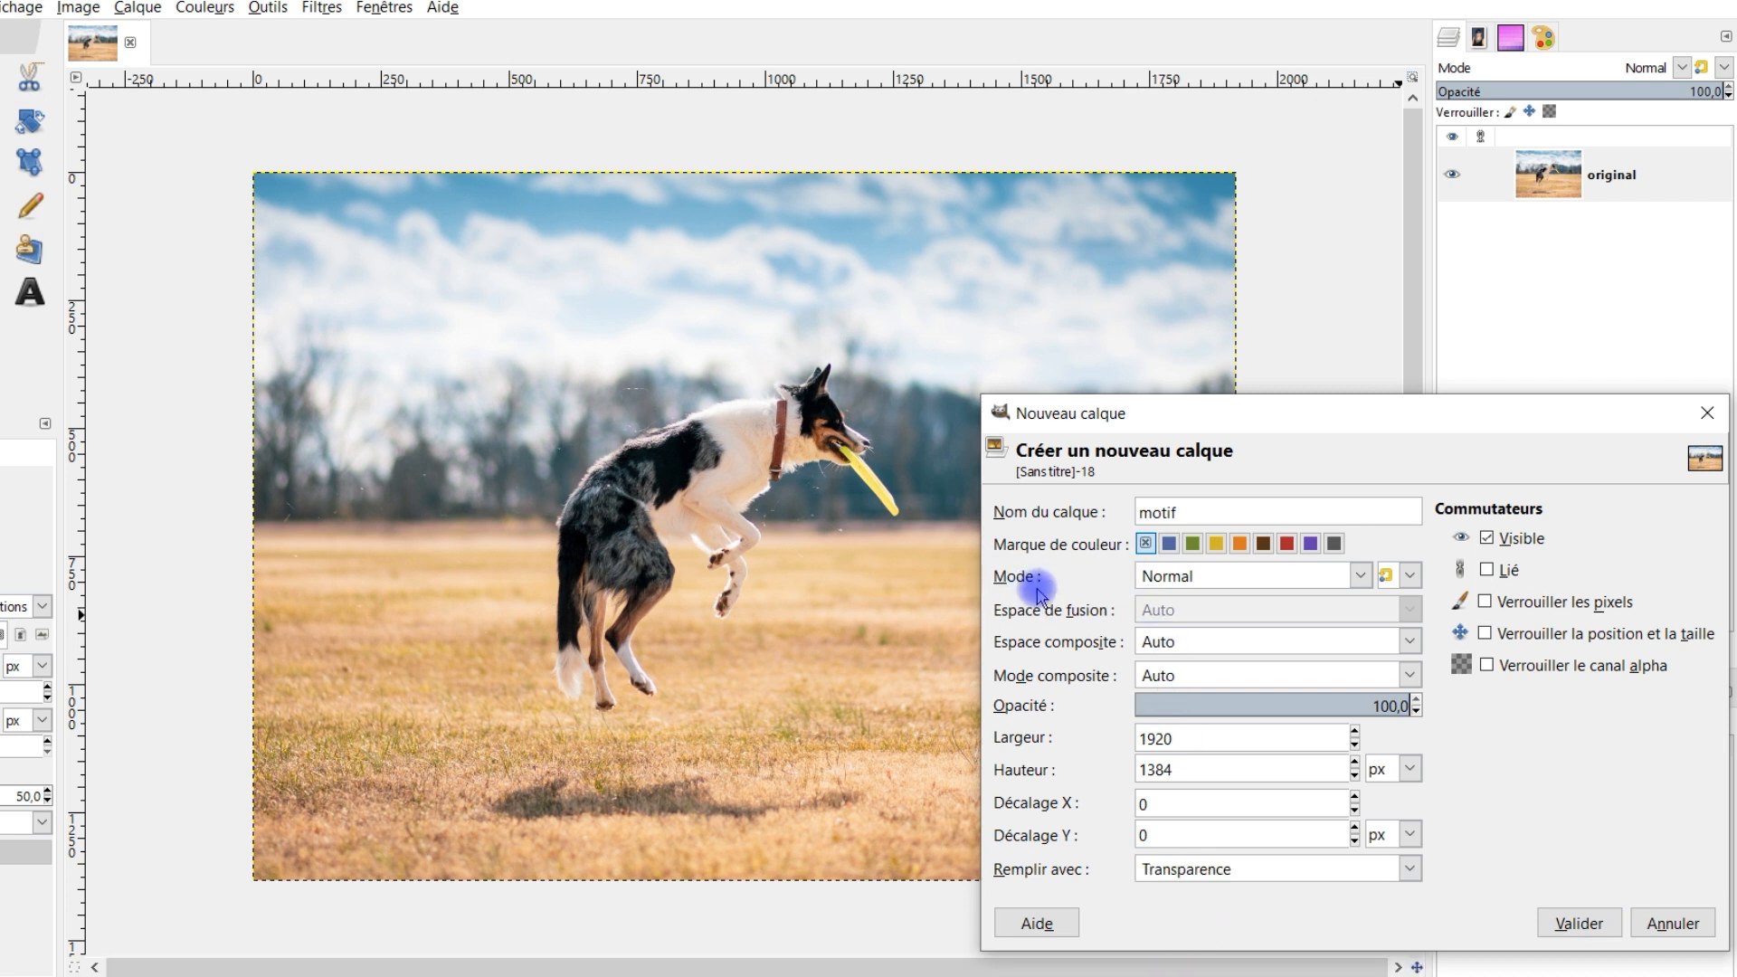
left_click(1577, 922)
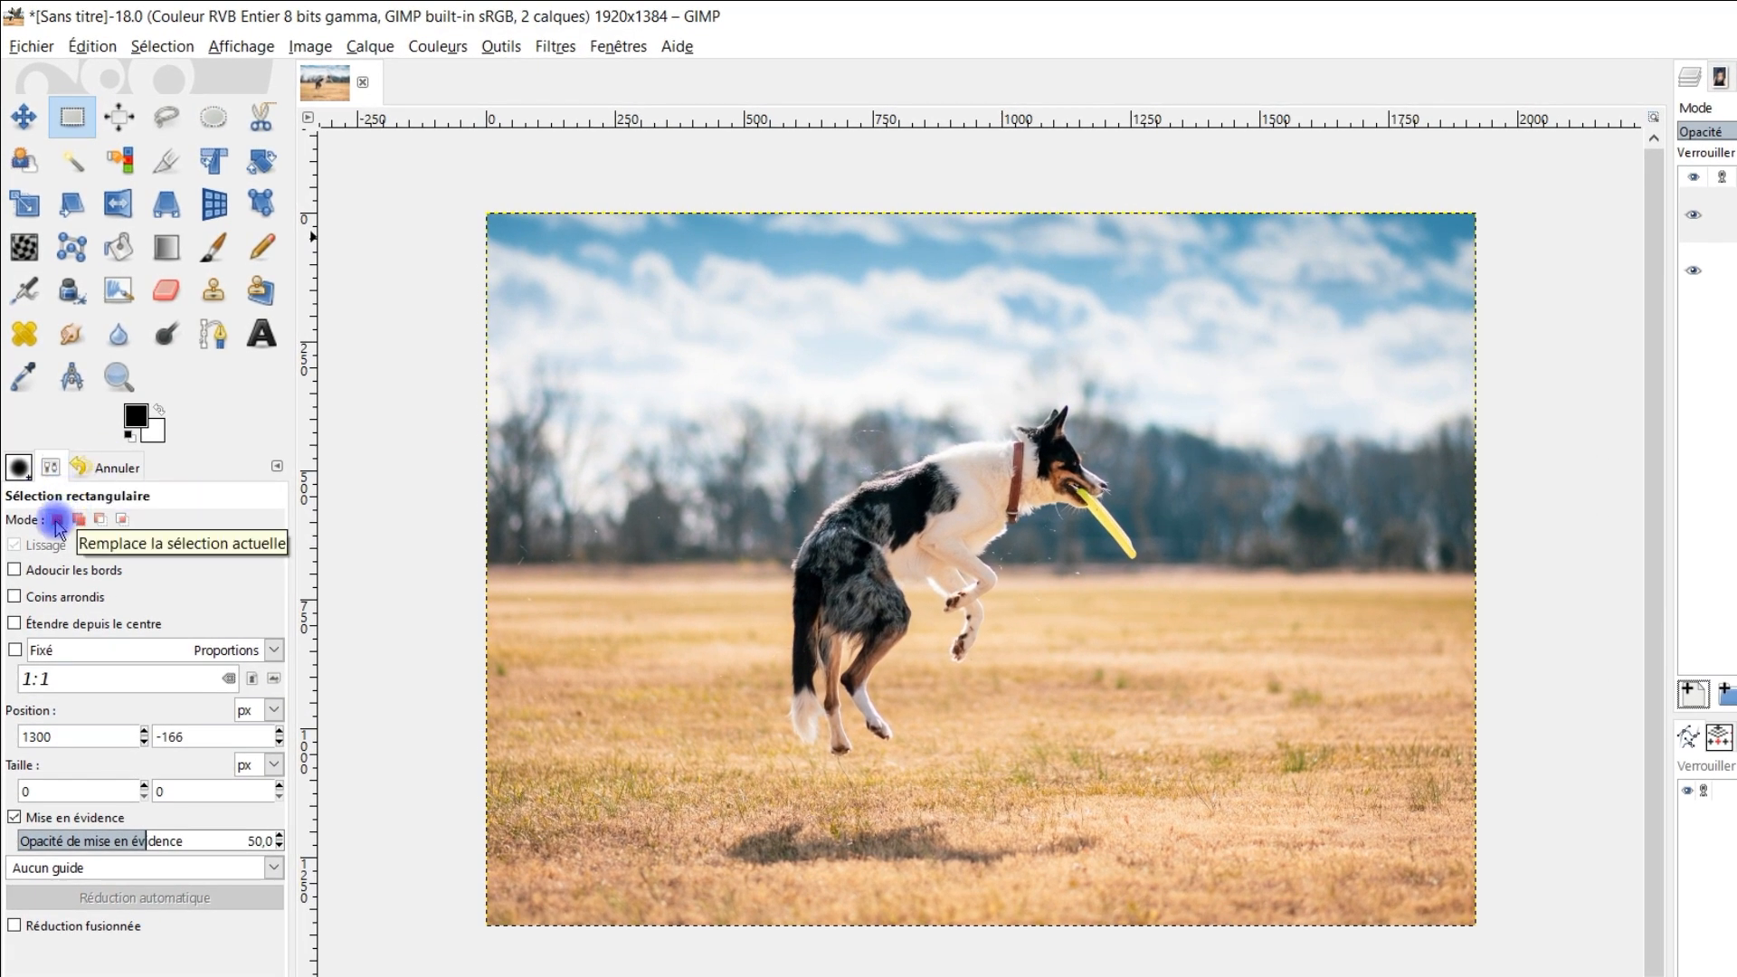
Make a rounded rectangular selection about 1666 × 1194 px inside the image edges, with a corner radius of about 121.3.
left_click(57, 597)
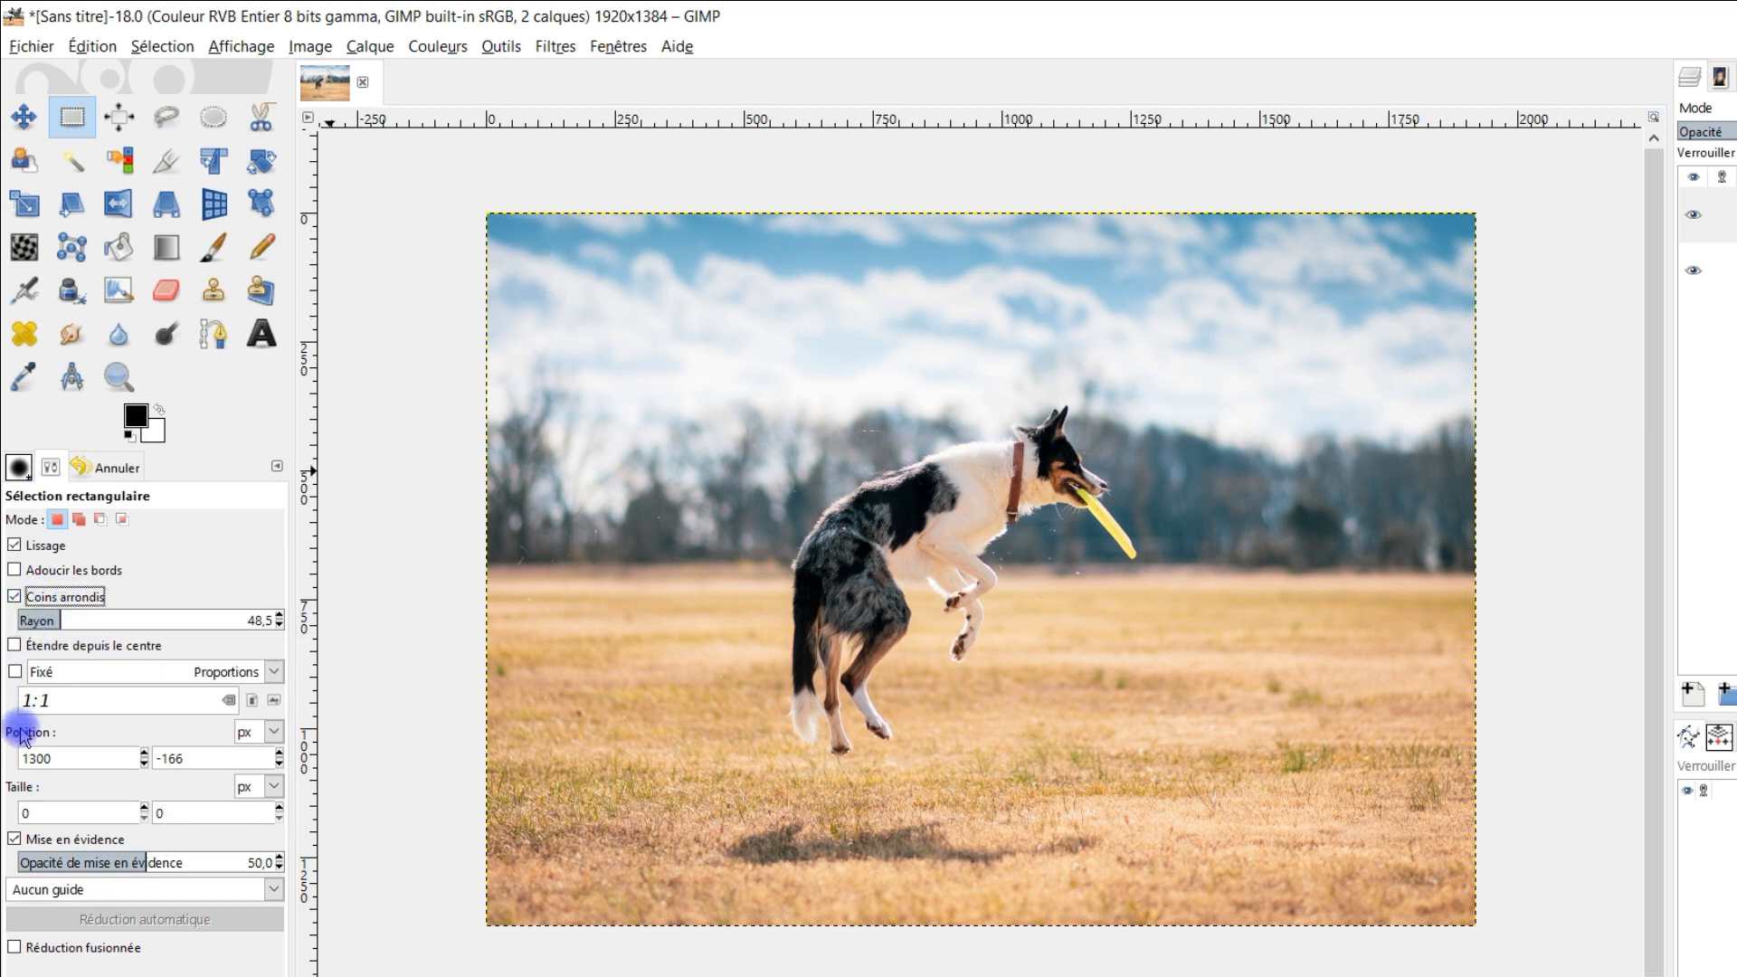
left_click_drag(546, 267, 1402, 879)
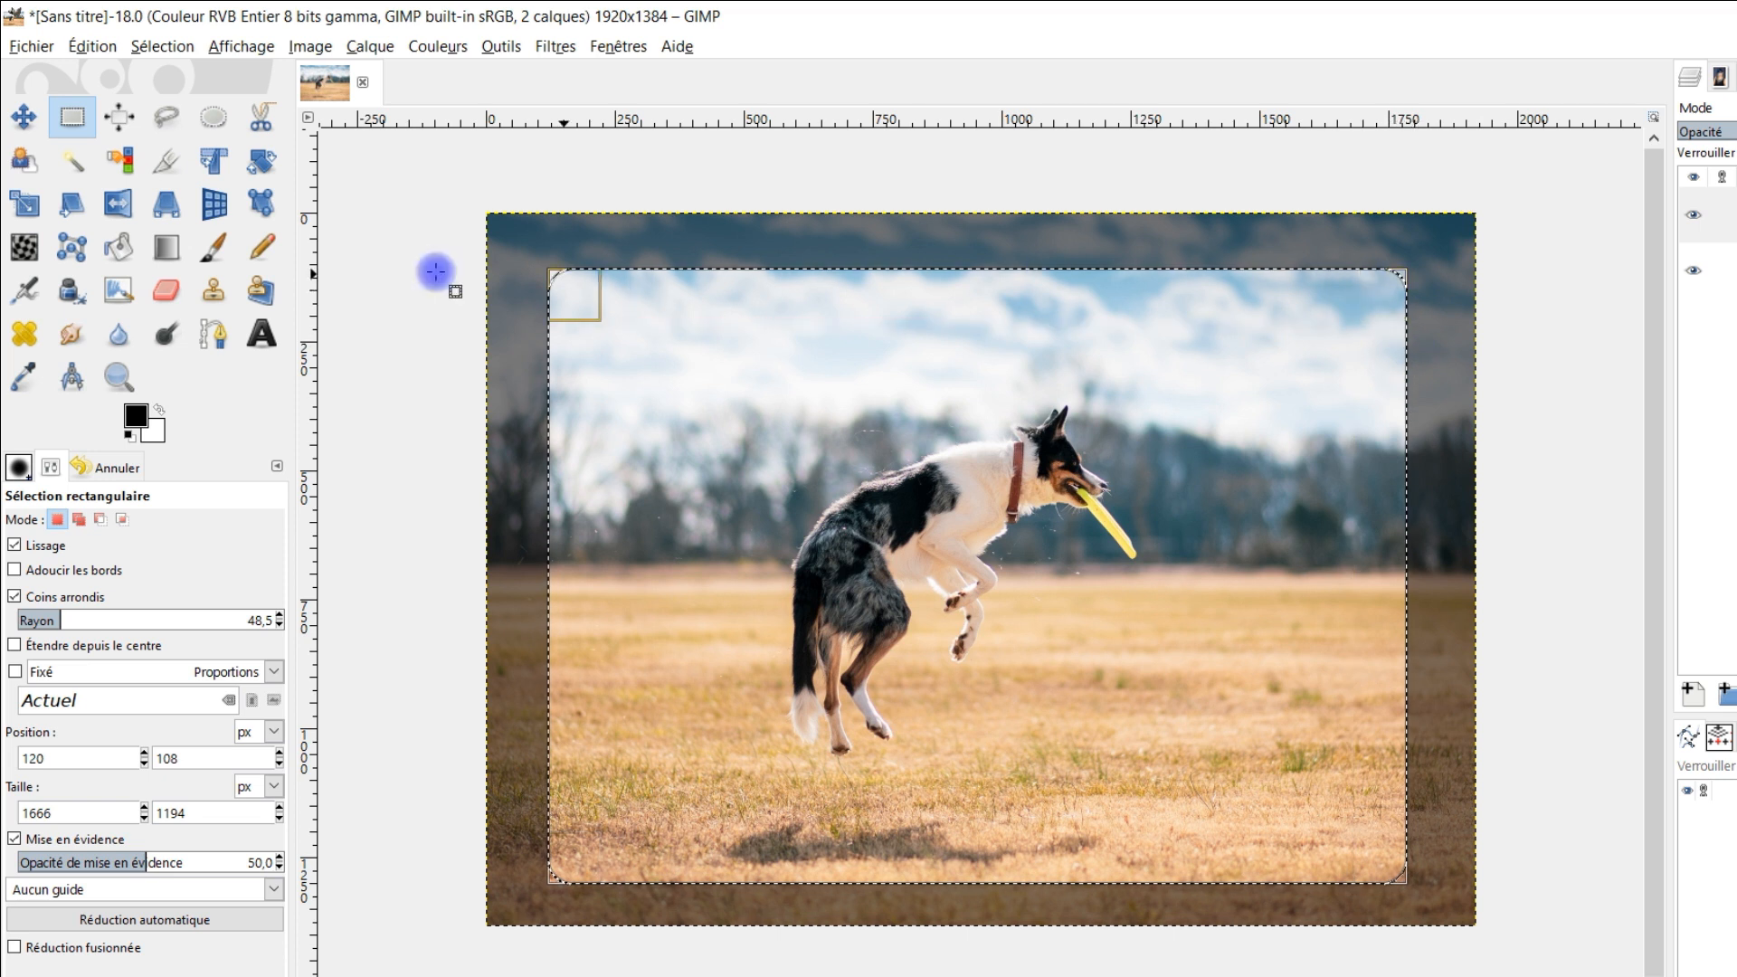
left_click_drag(54, 611, 91, 618)
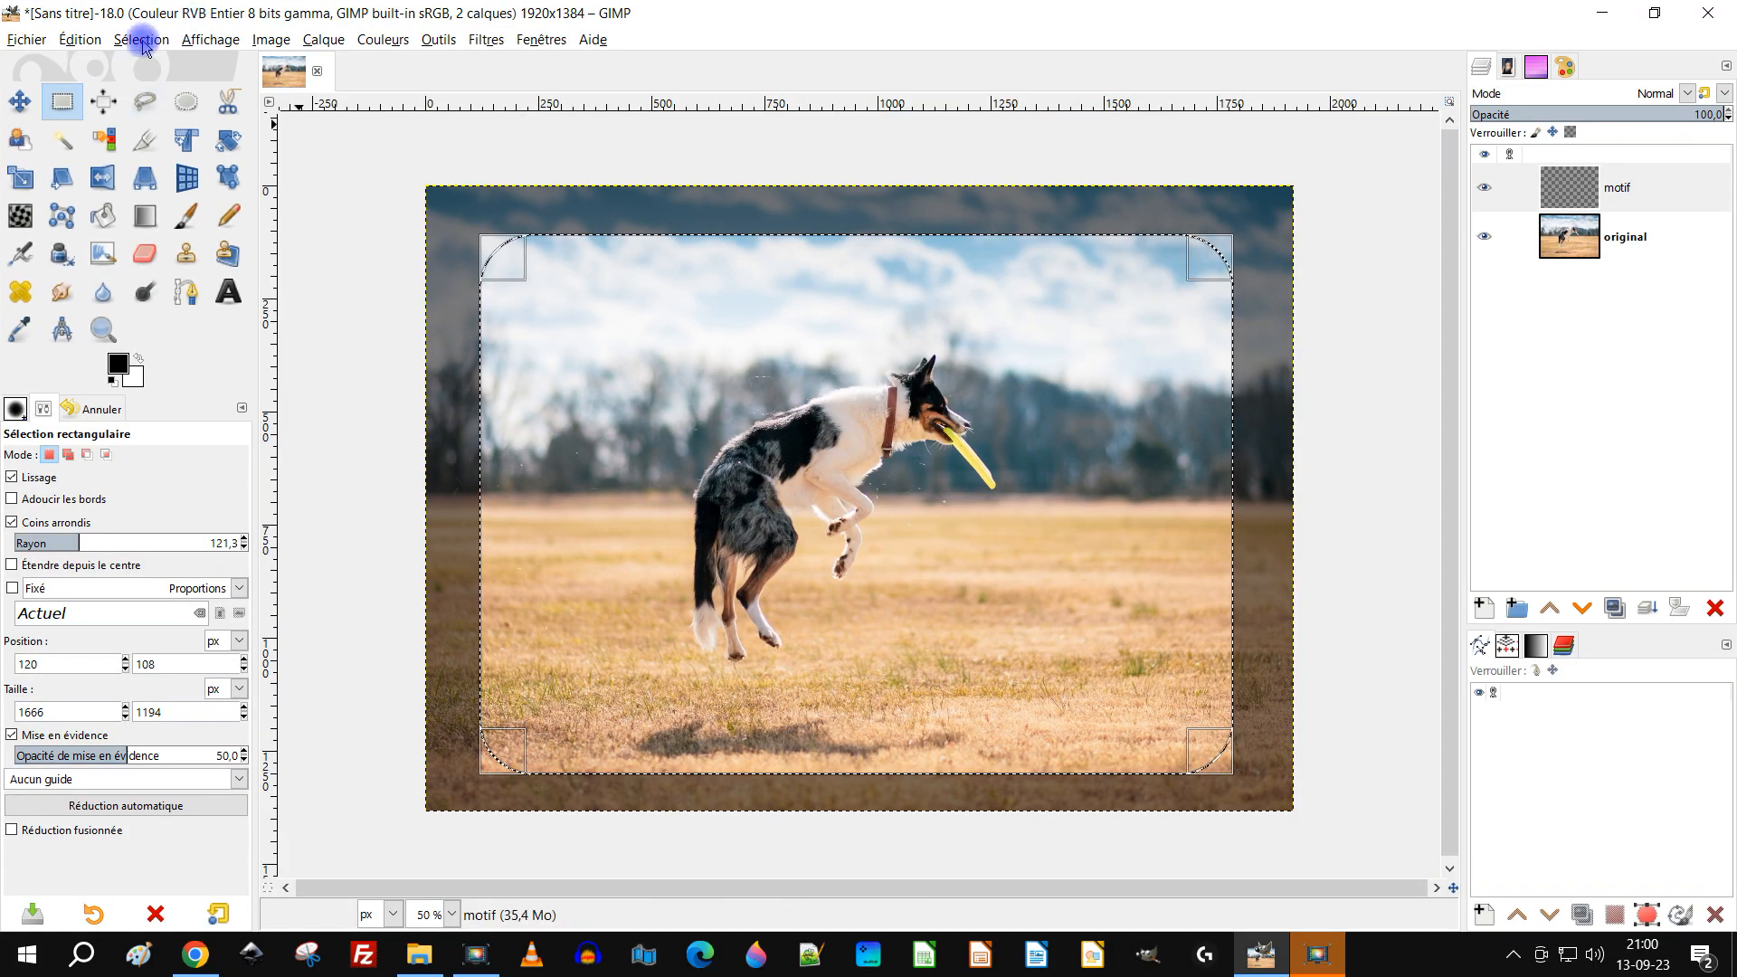
Convert the rounded rectangle selection into a visible path and clear the selection.
left_click(142, 41)
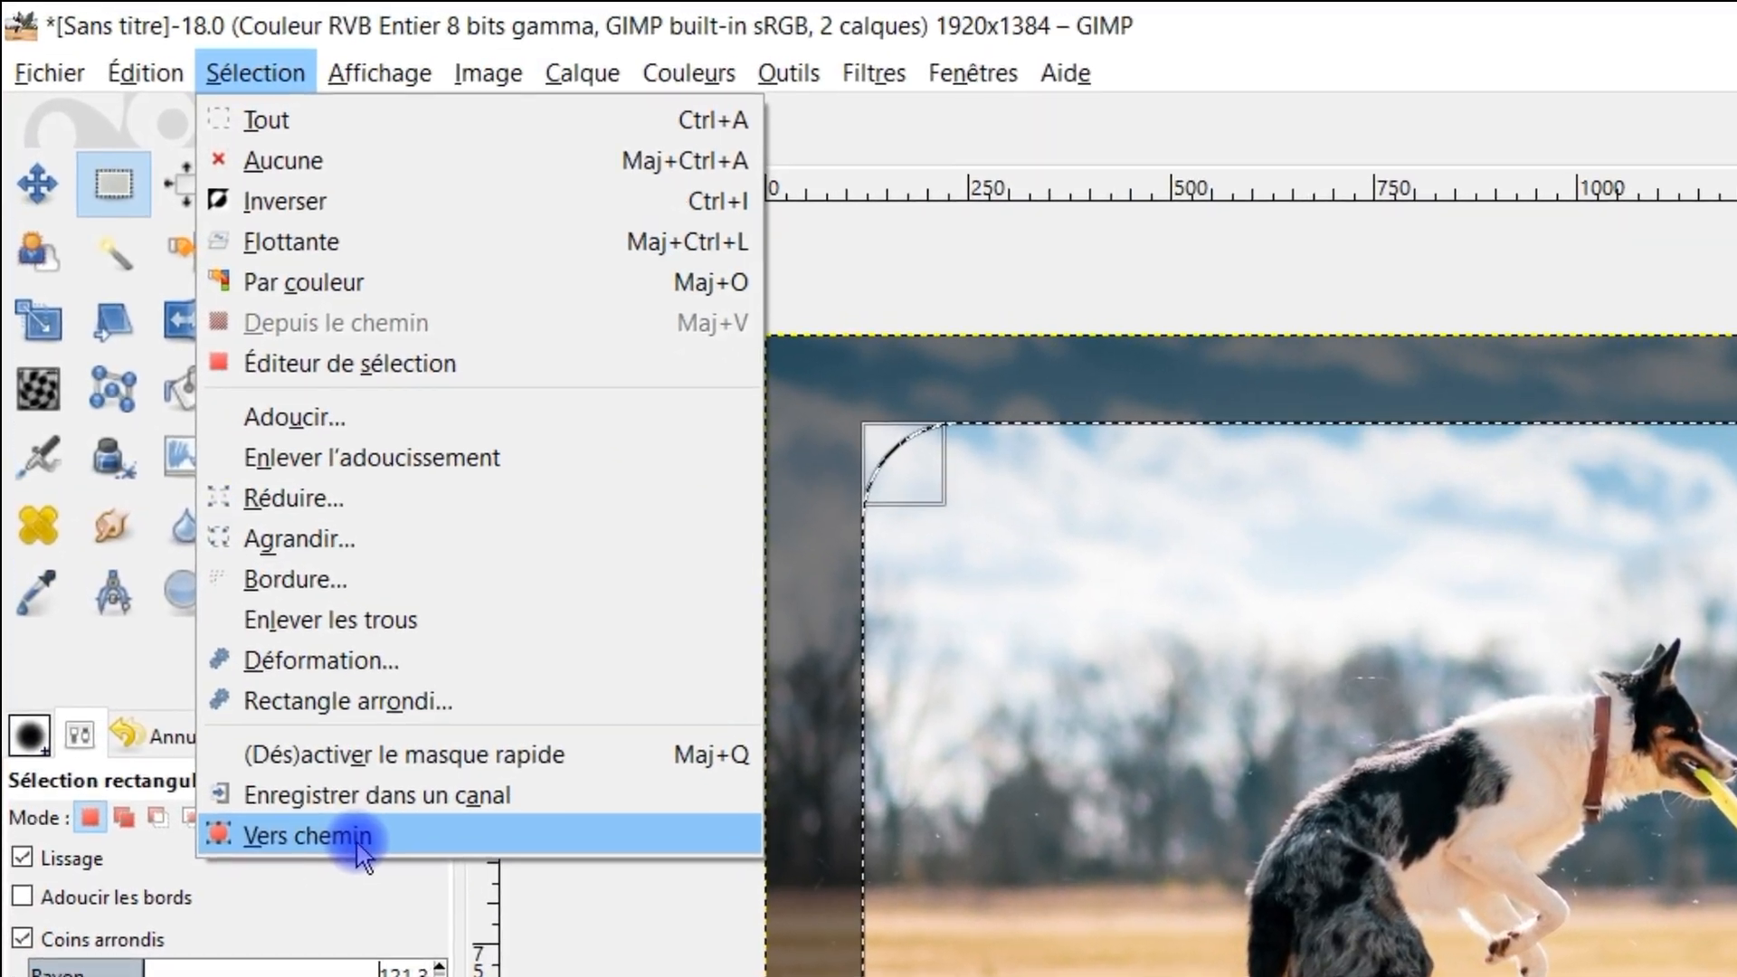
left_click(360, 841)
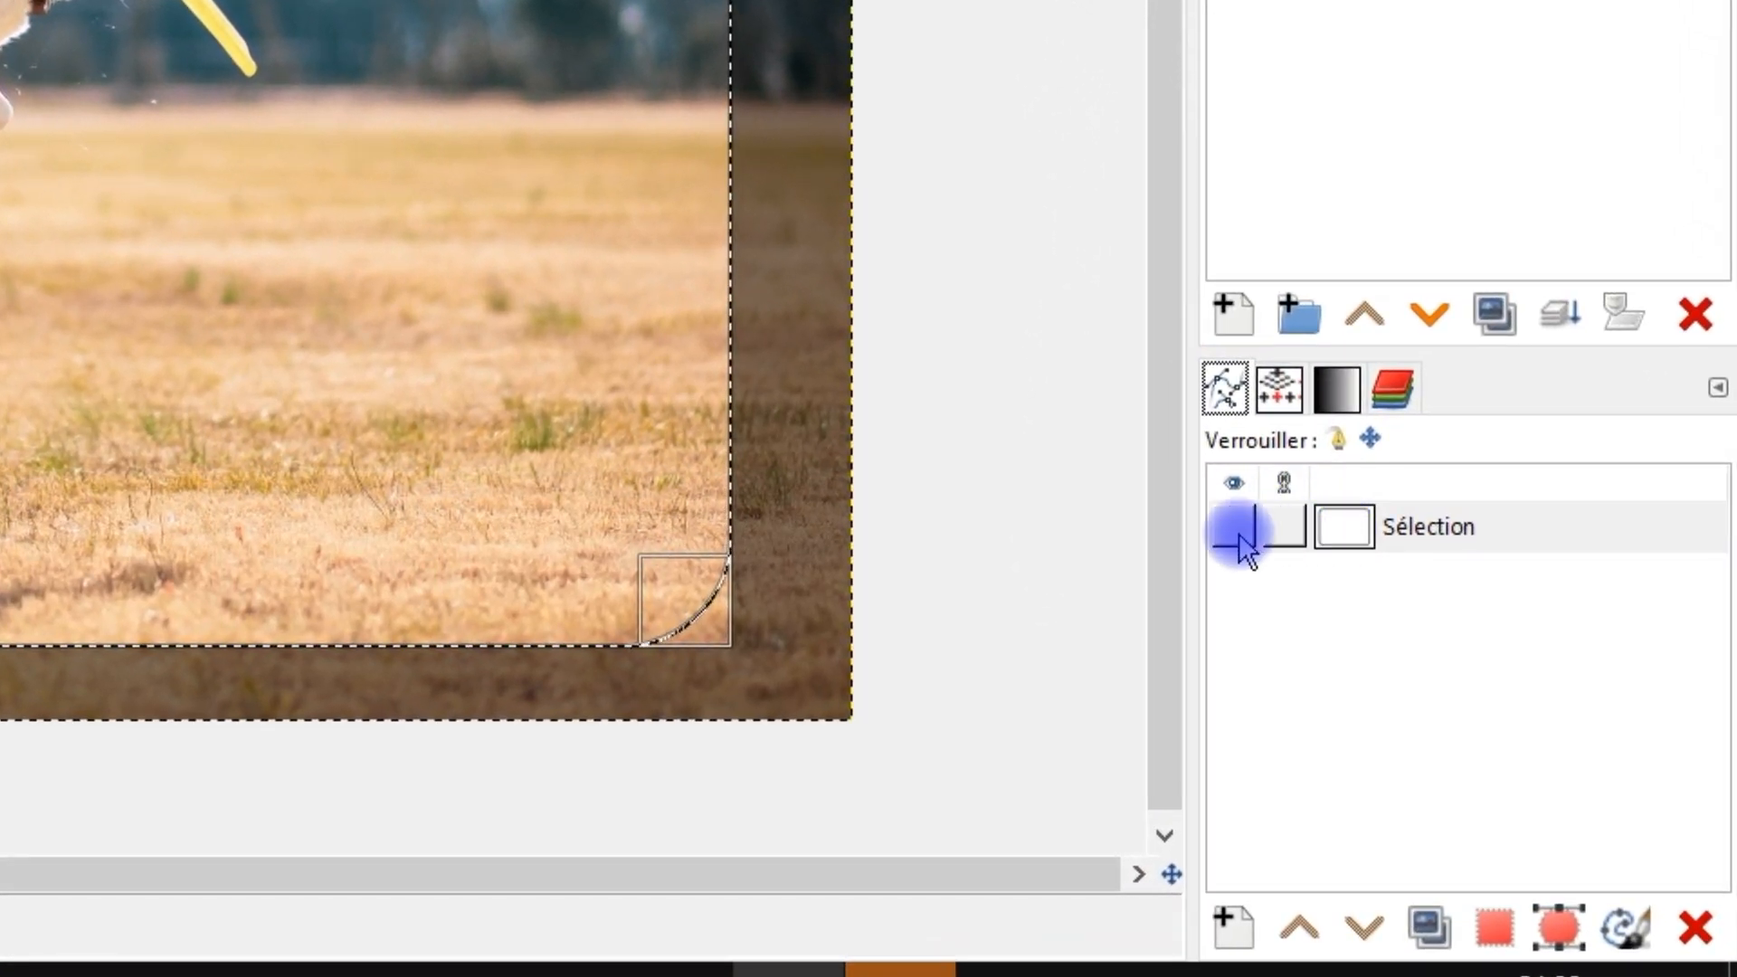
left_click(1236, 530)
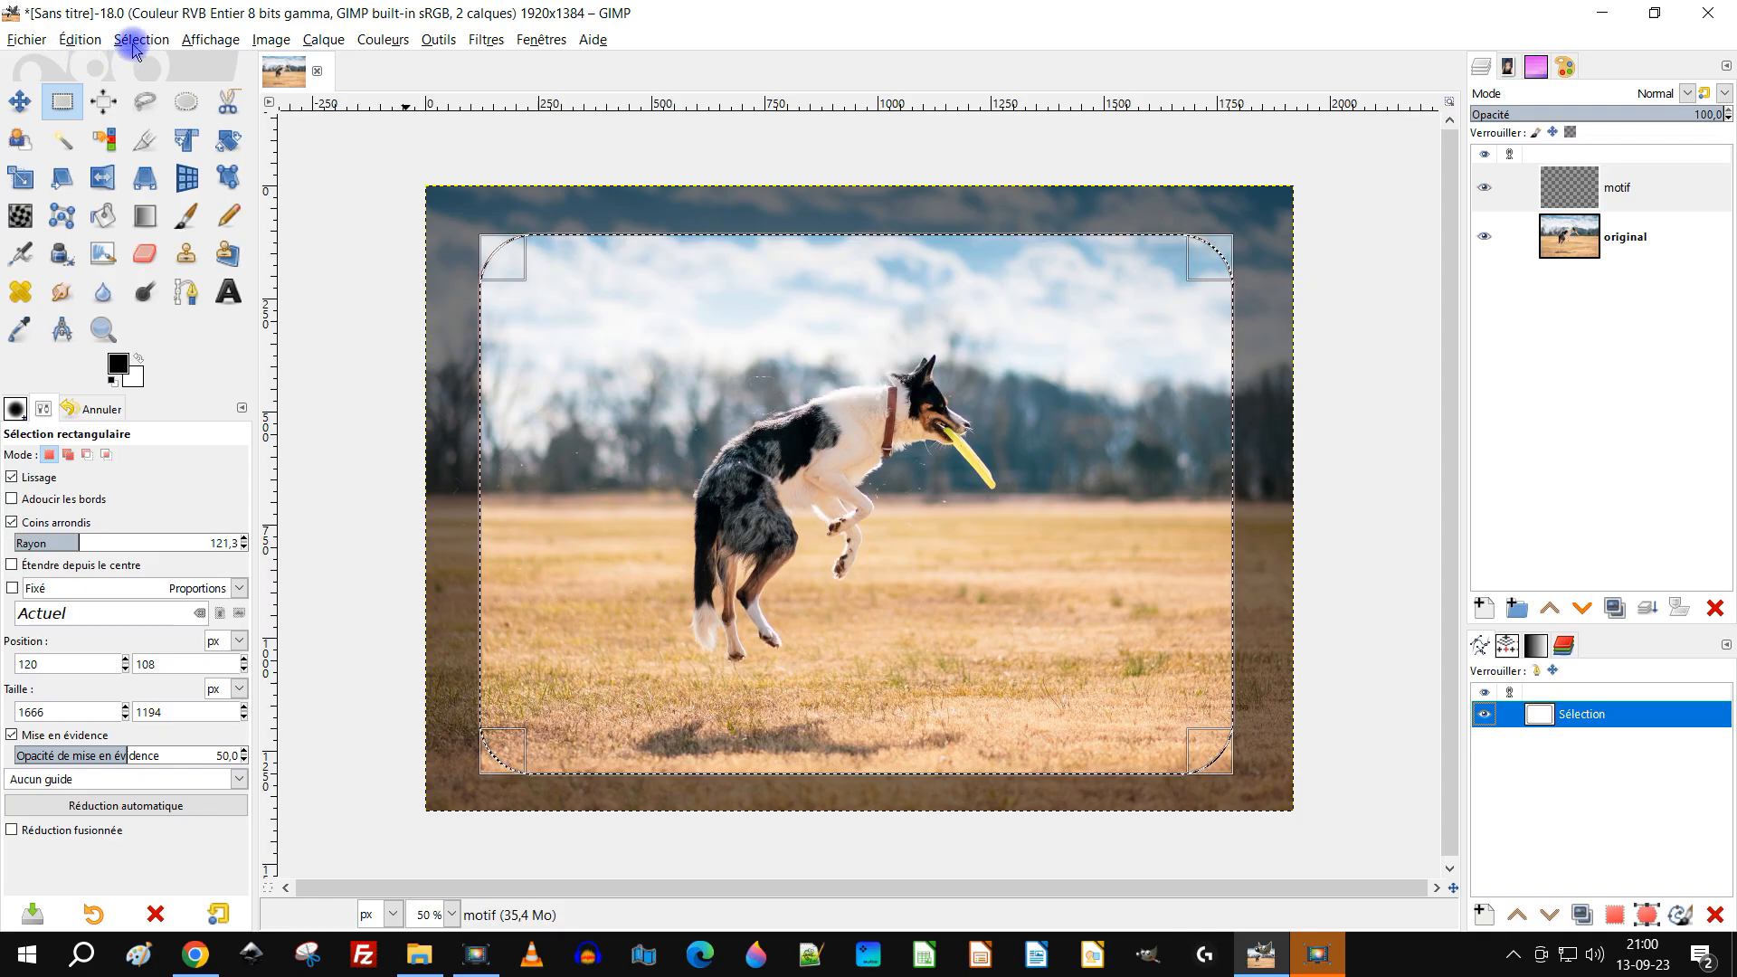
left_click(133, 40)
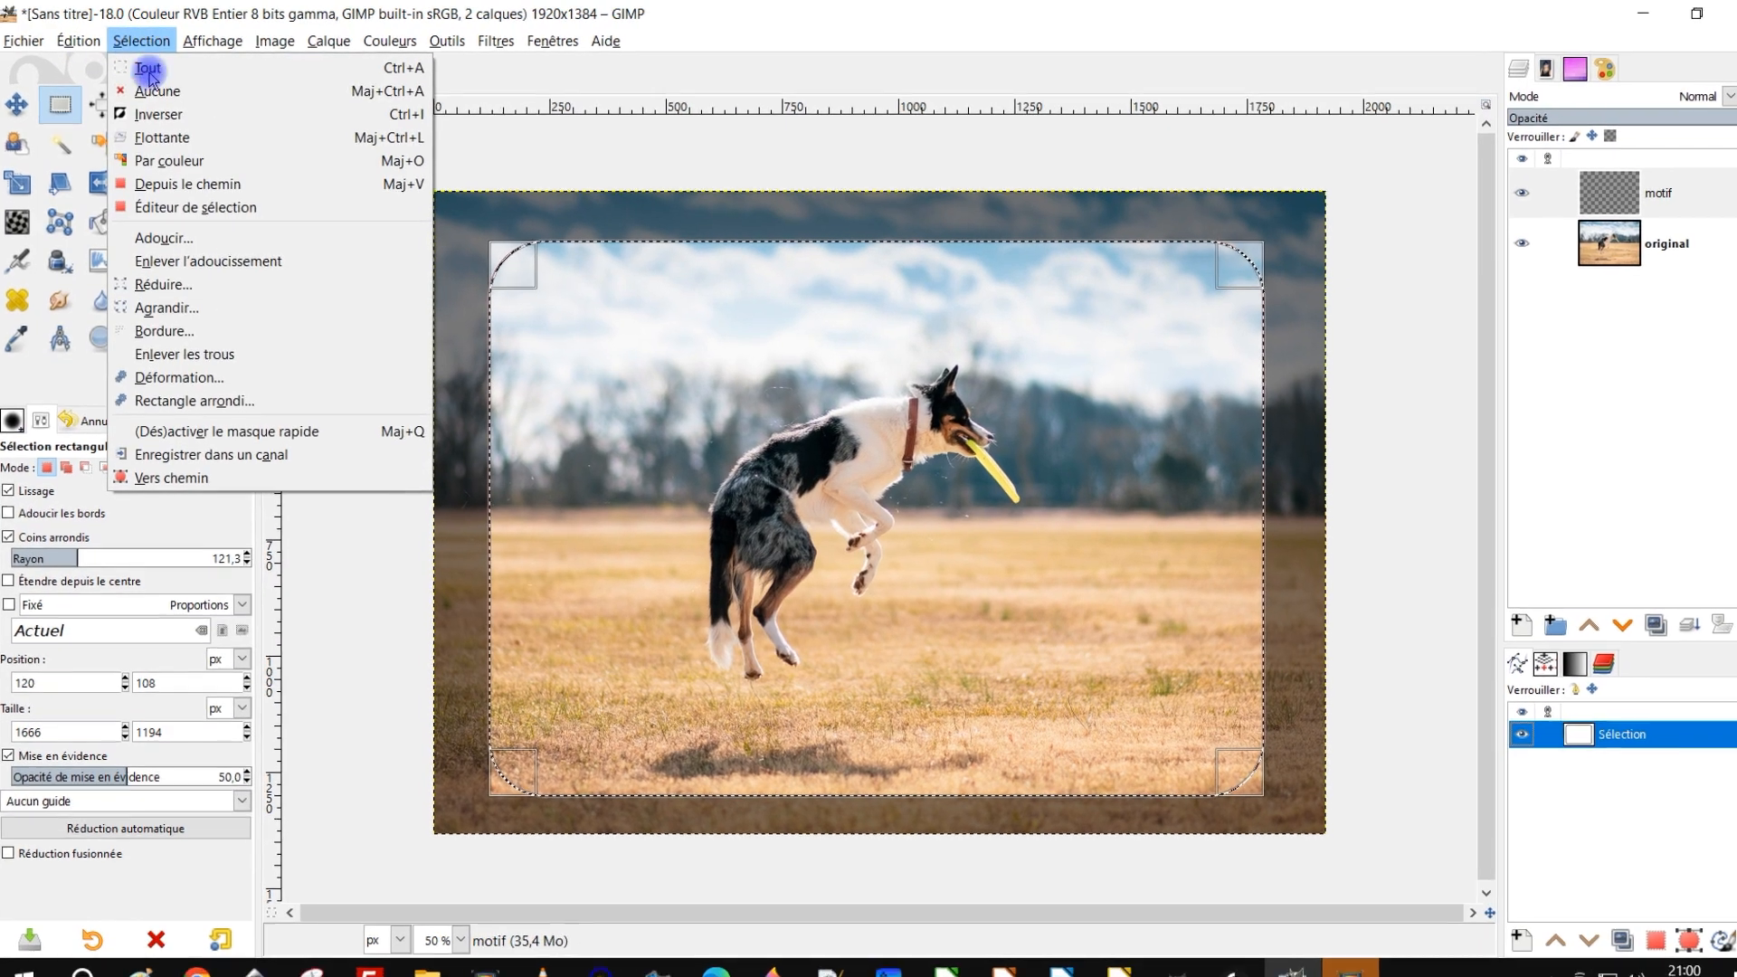
left_click(158, 86)
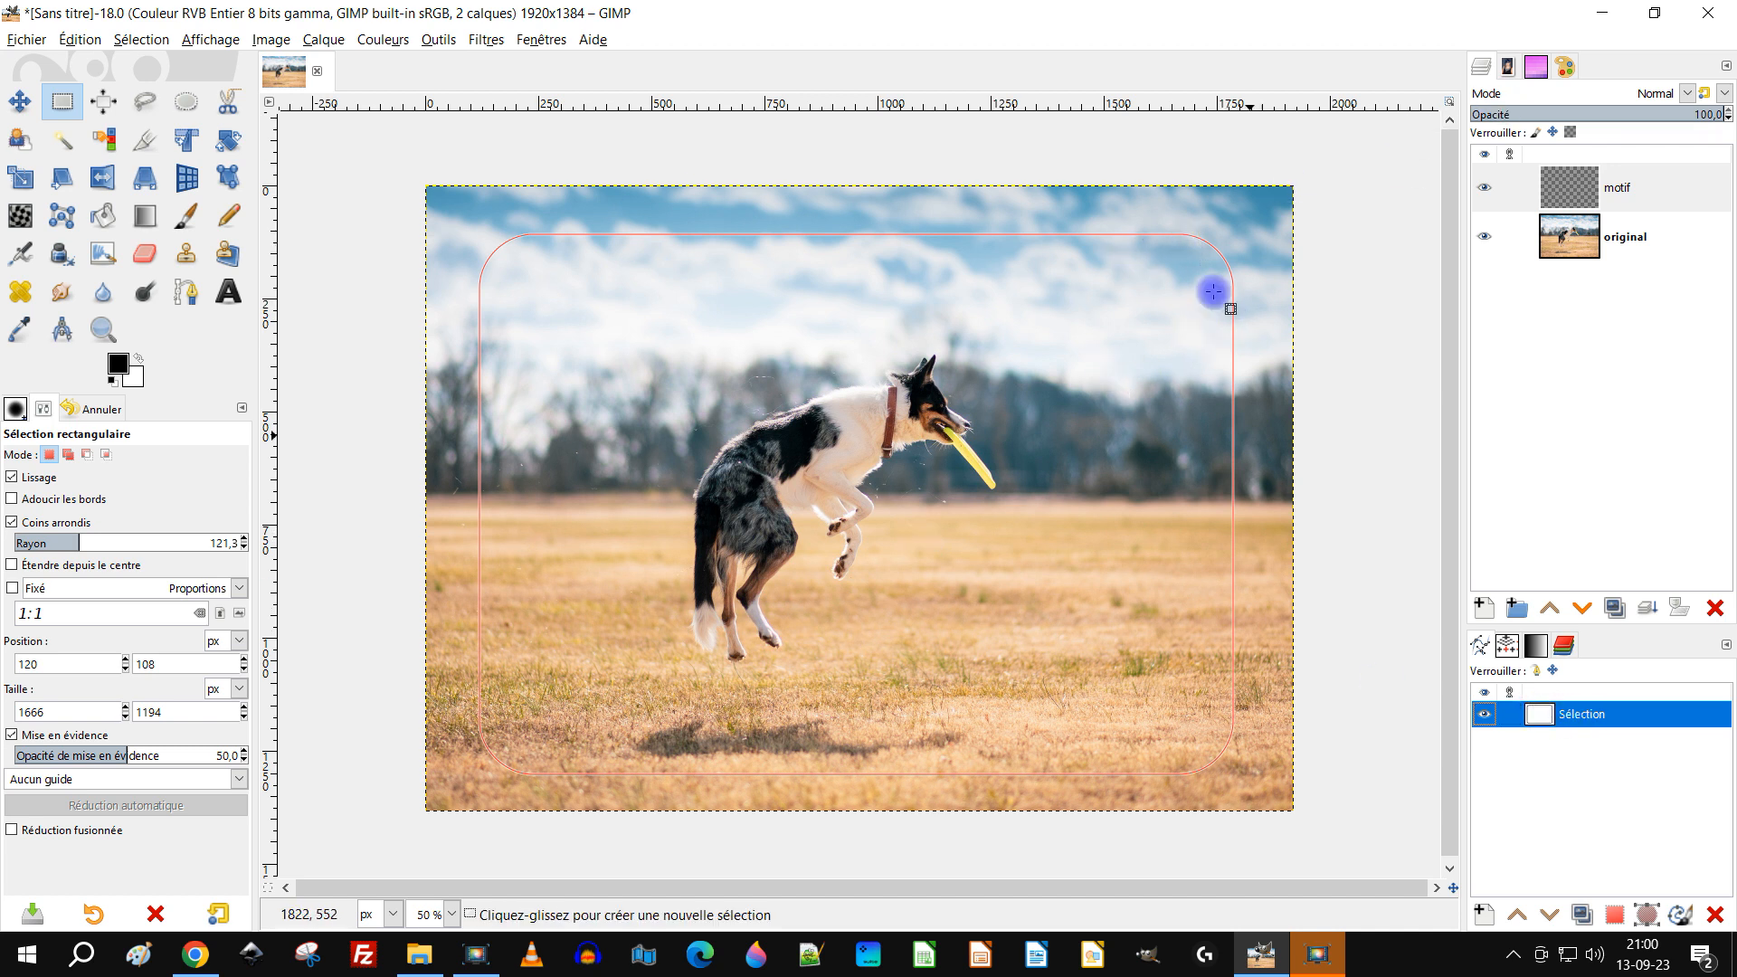
left_click(122, 39)
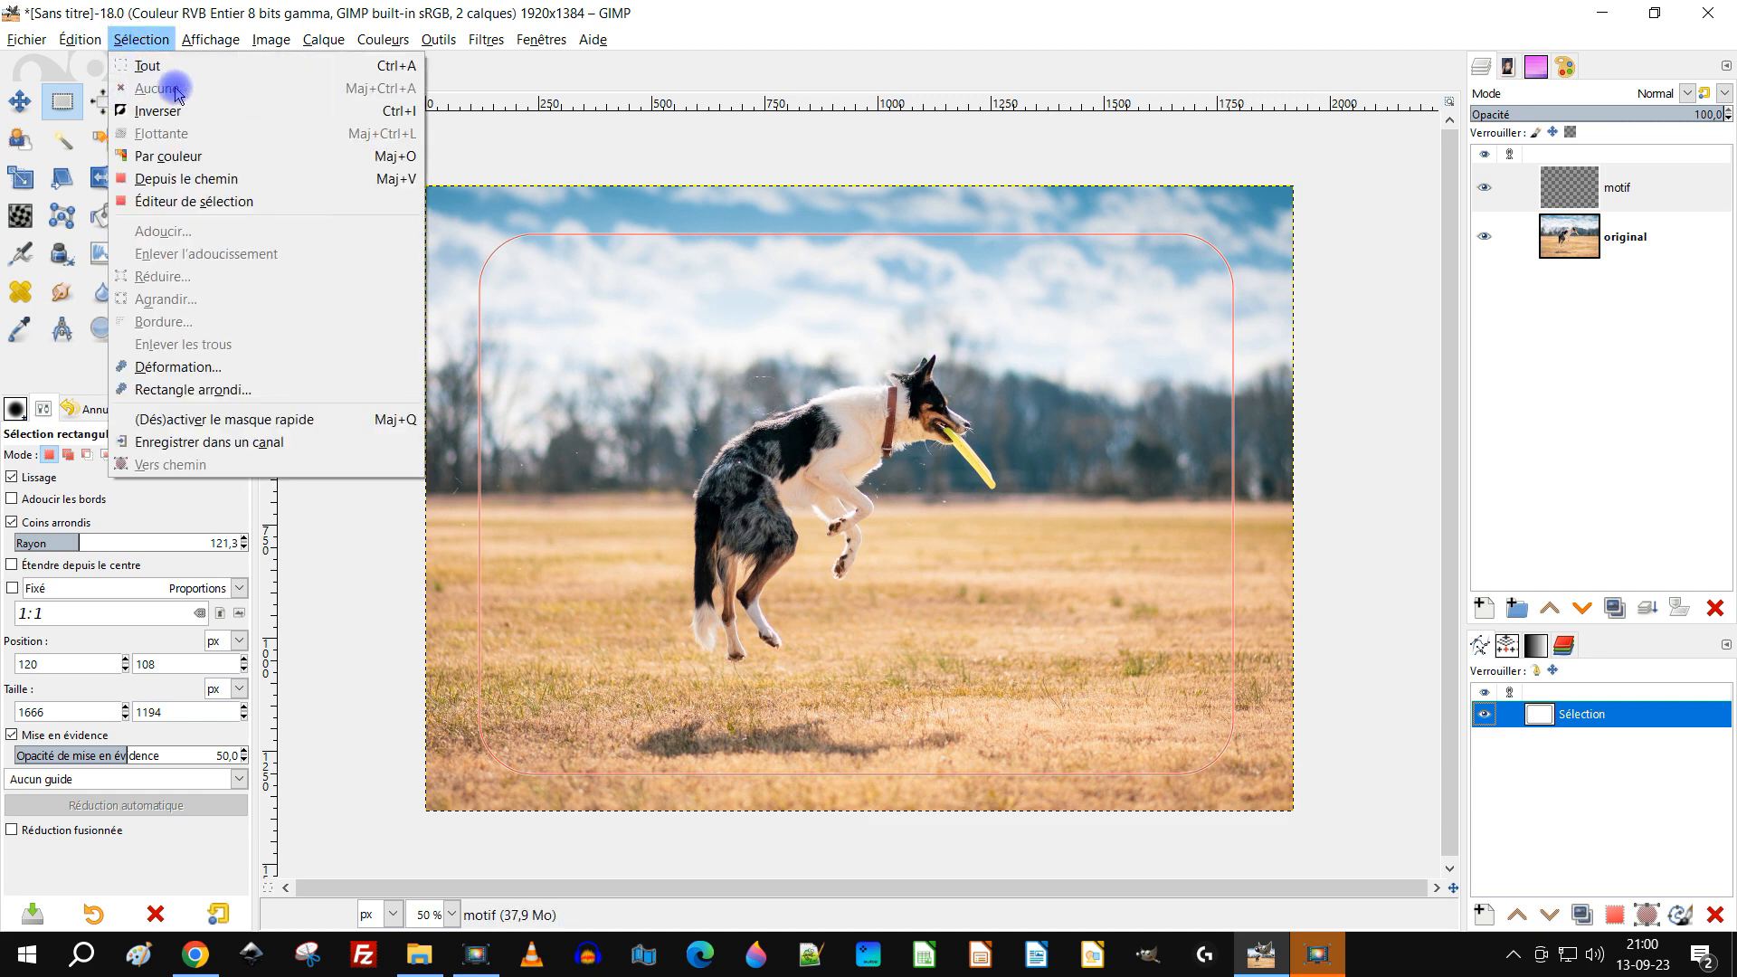
Switch to Chrome and open the 1027×1920 PNG version of the ant from its Pixabay page.
left_click(1600, 11)
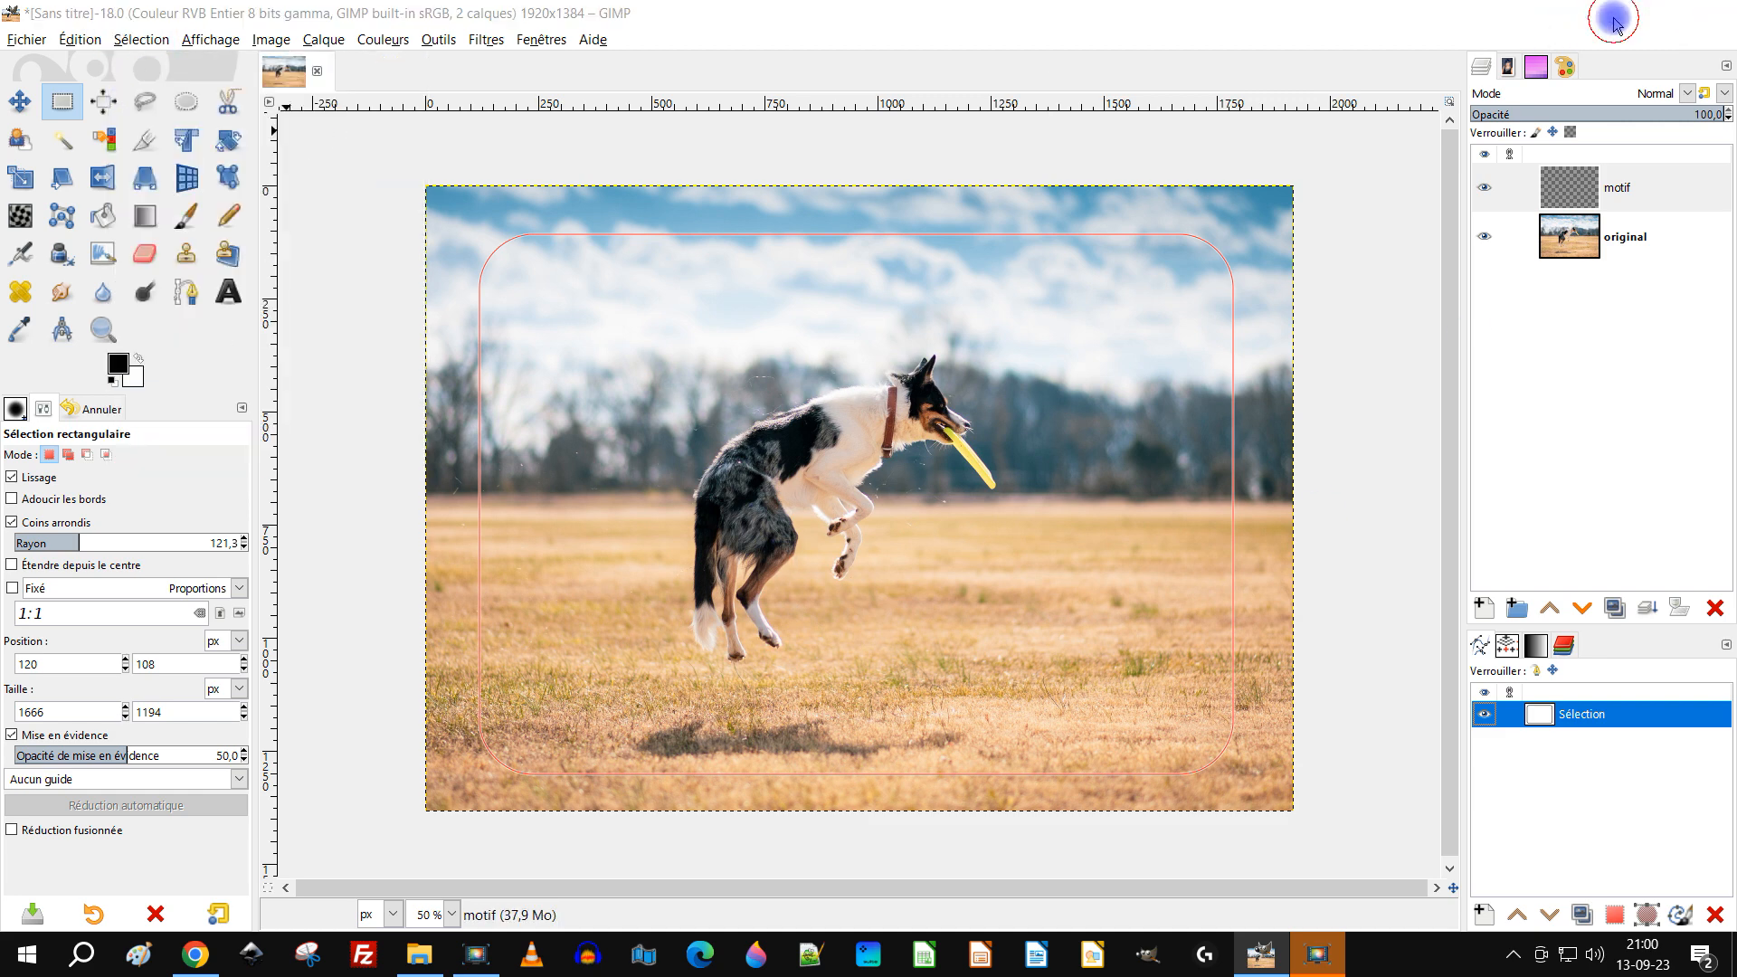
left_click(1601, 13)
left_click(469, 20)
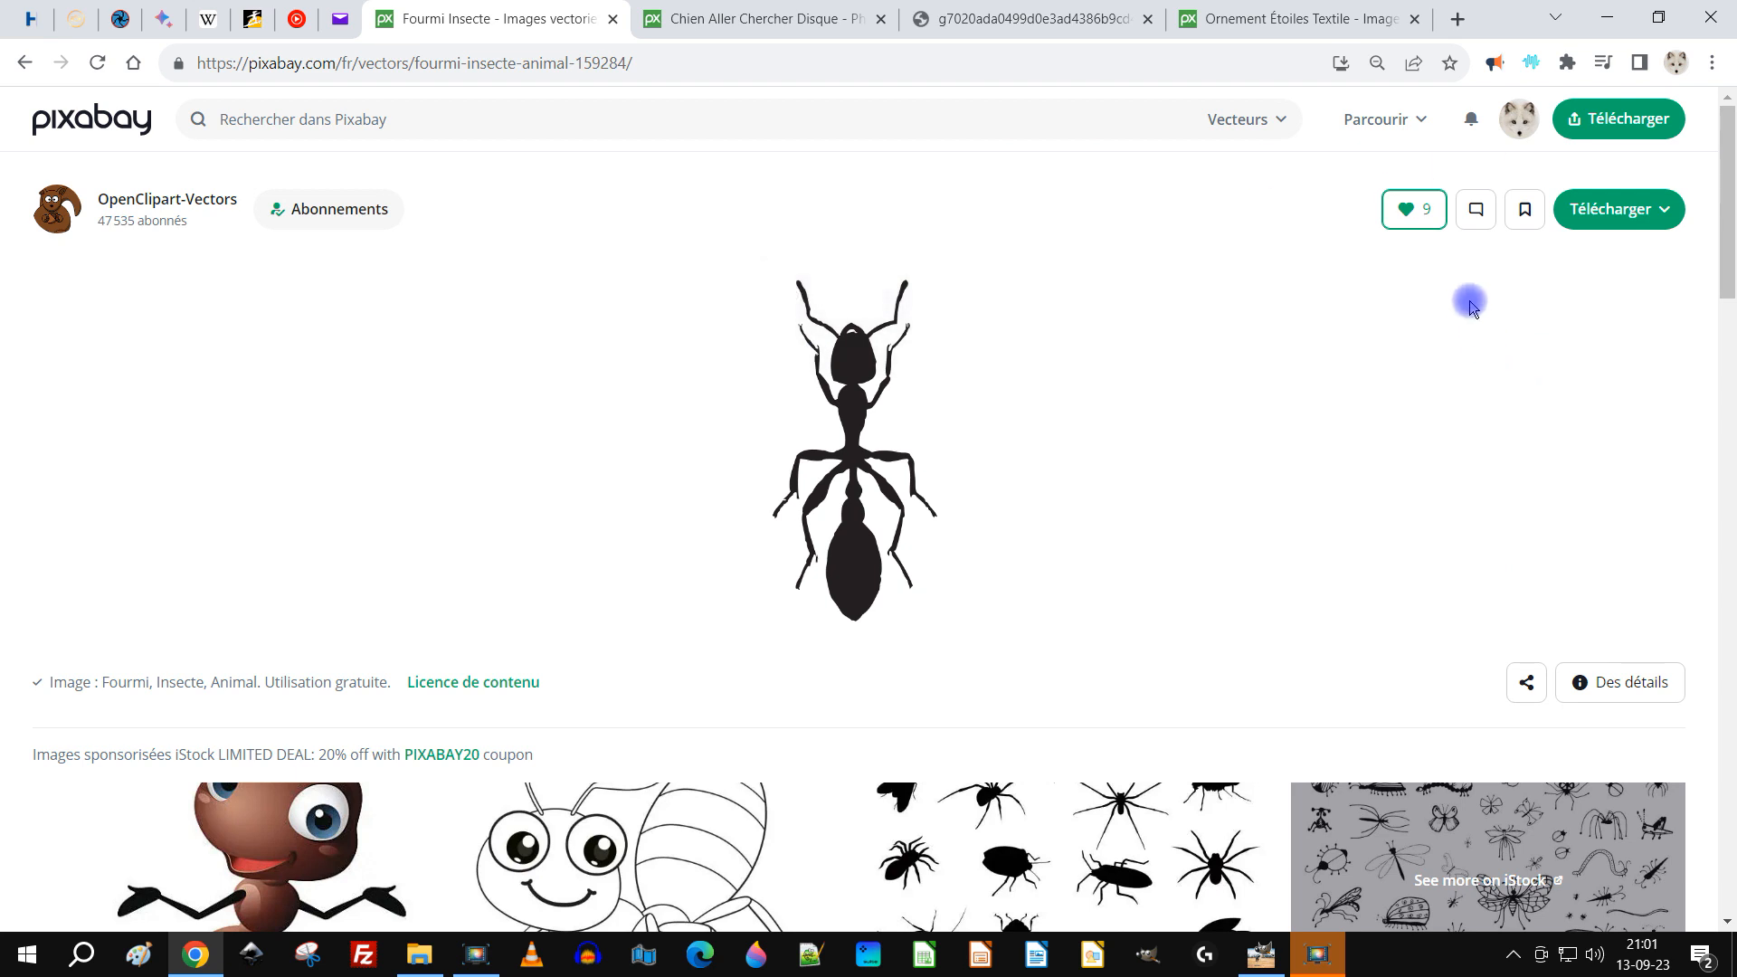
left_click(1648, 212)
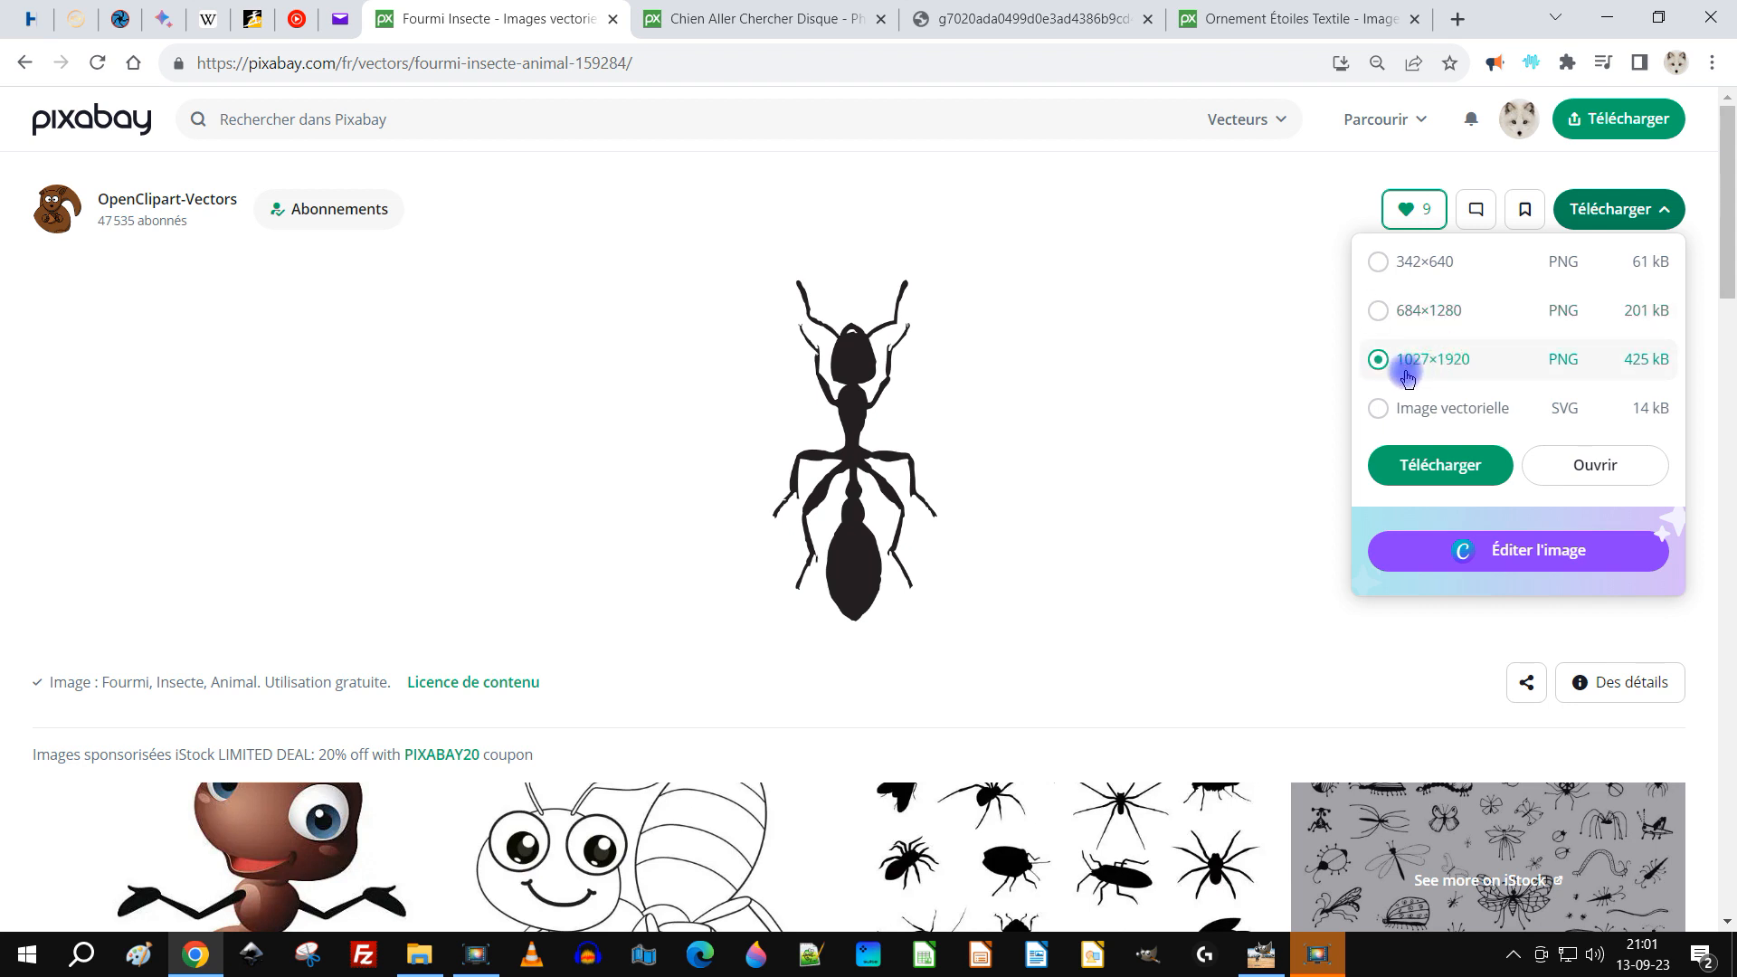
left_click(1576, 468)
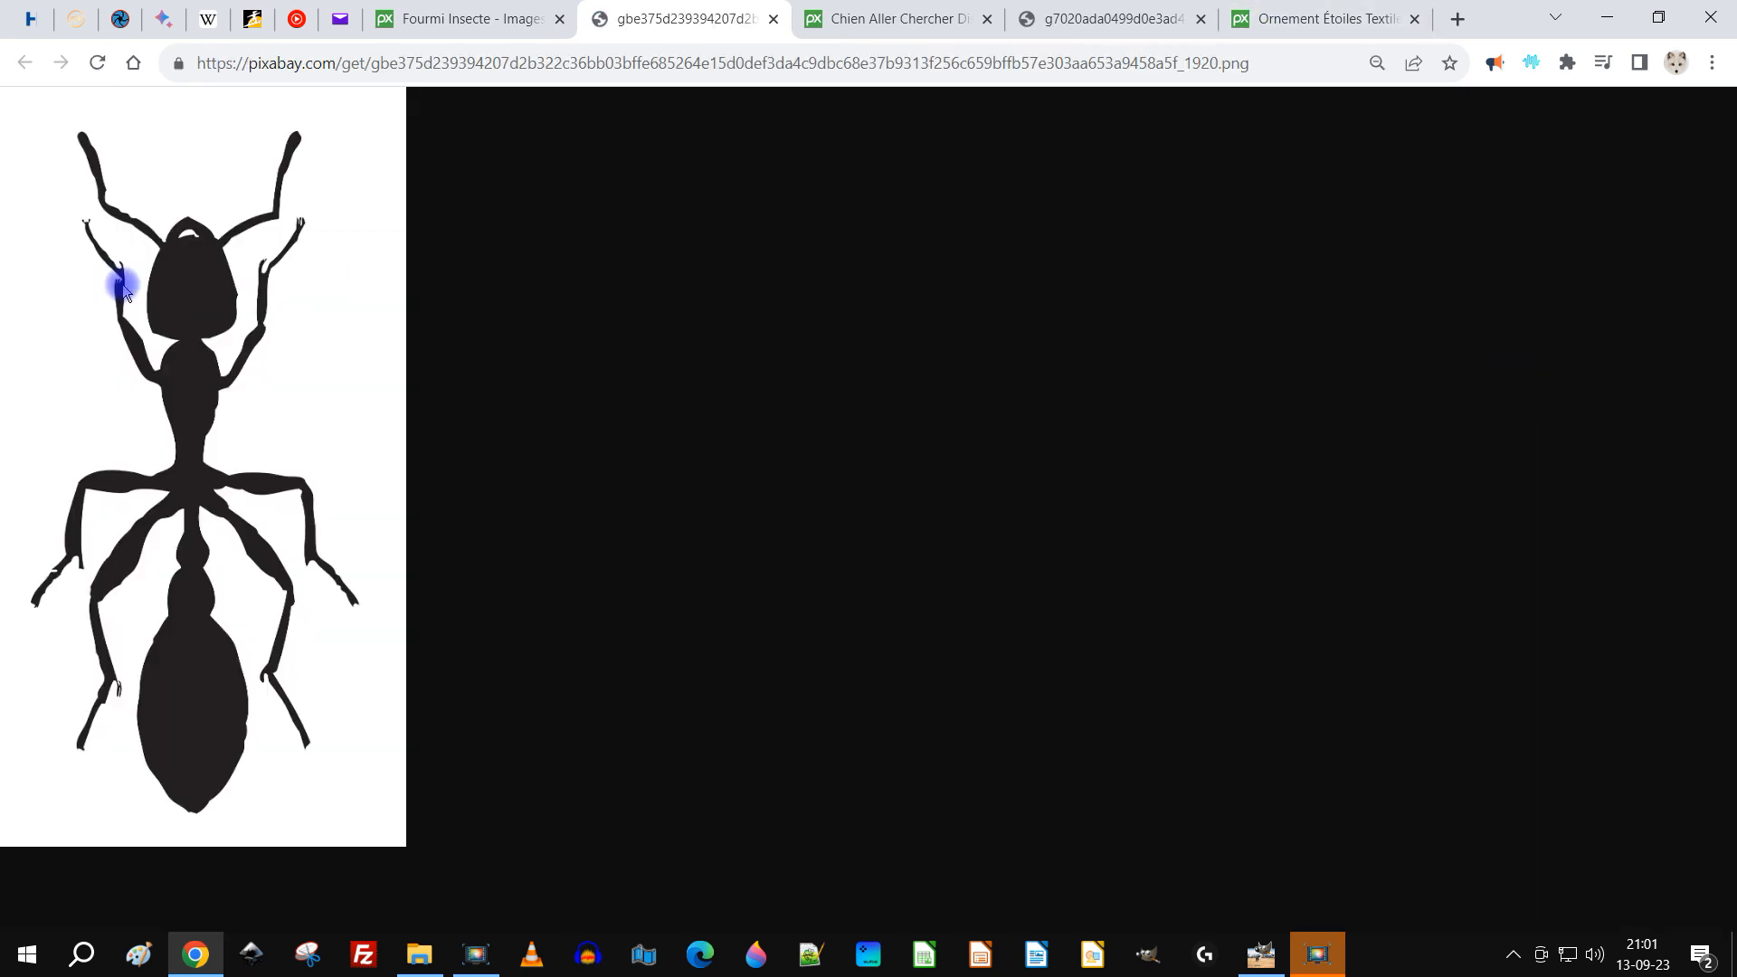
Copy the ant picture, switch back to GIMP and paste it as a new image.
right_click(184, 300)
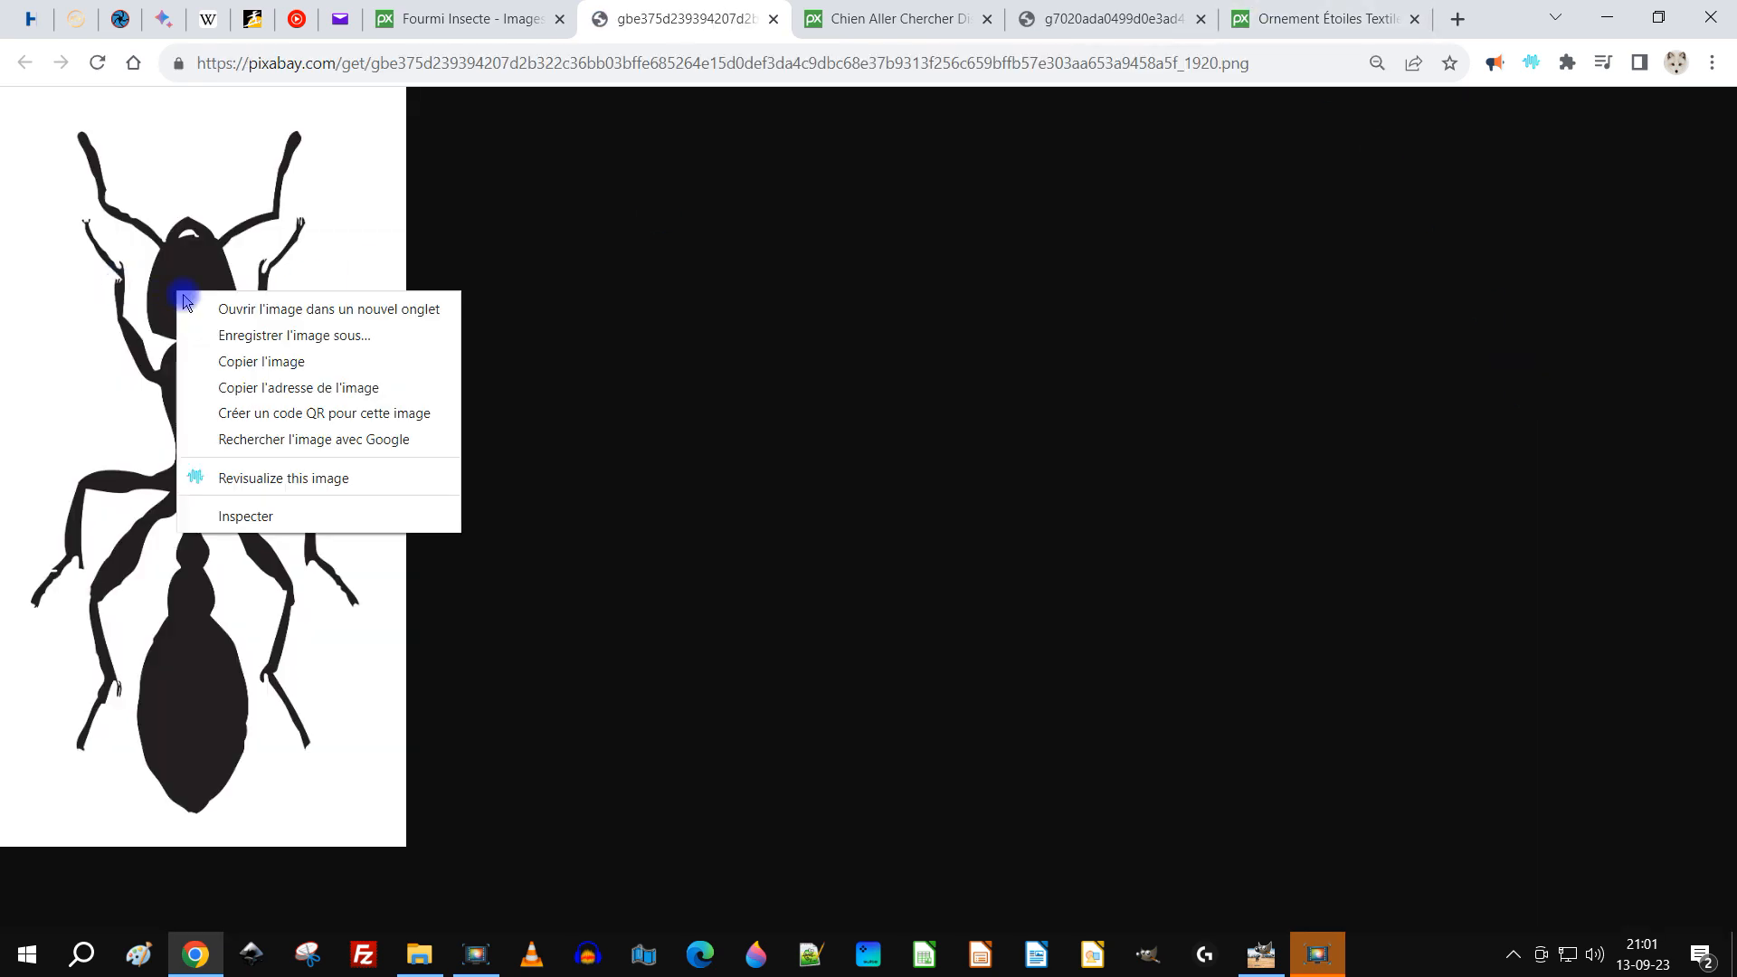
left_click(259, 363)
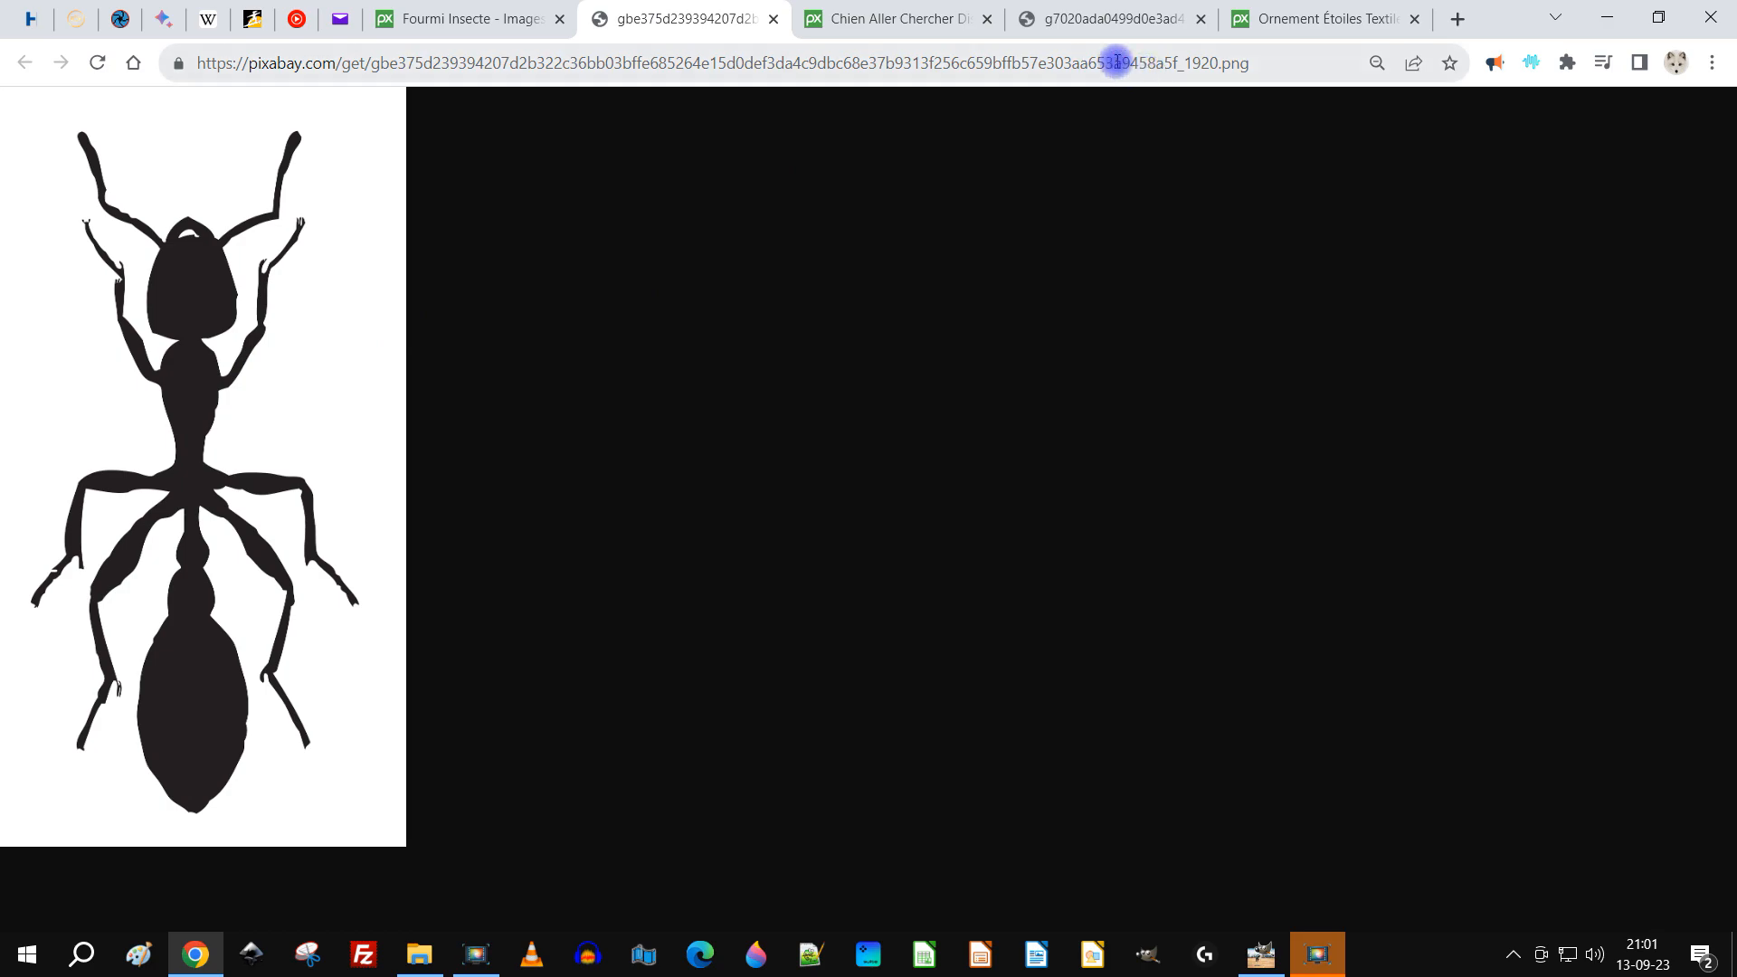
left_click(1260, 954)
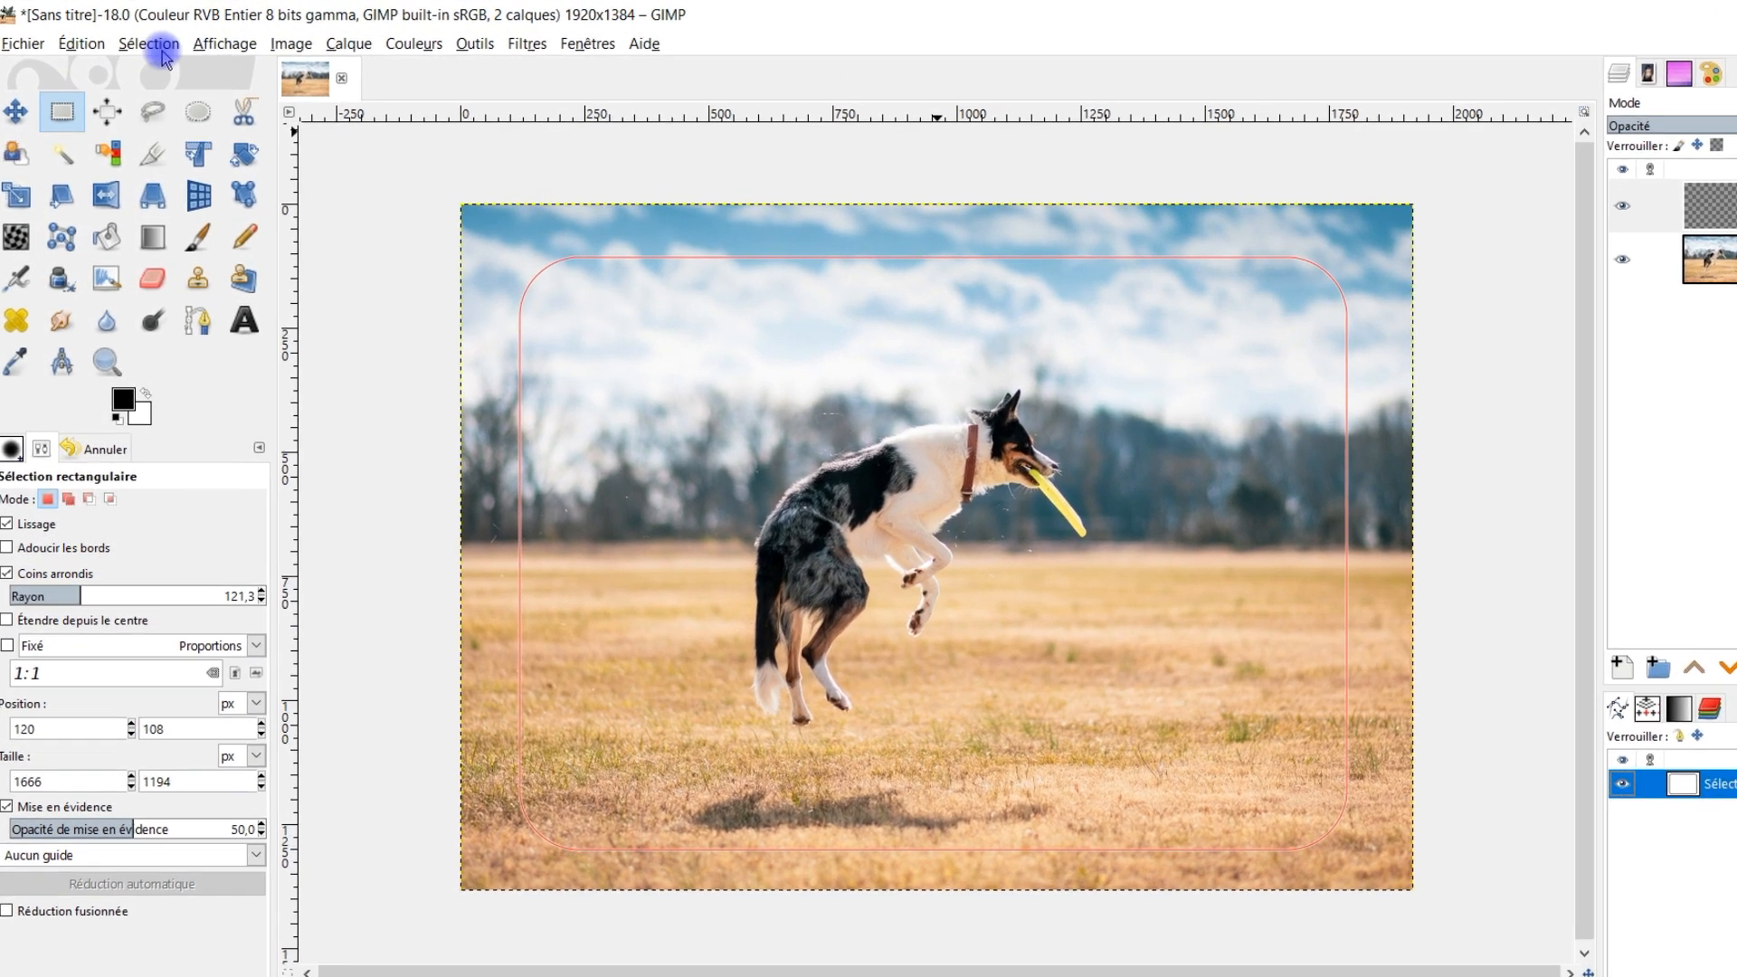
left_click(79, 39)
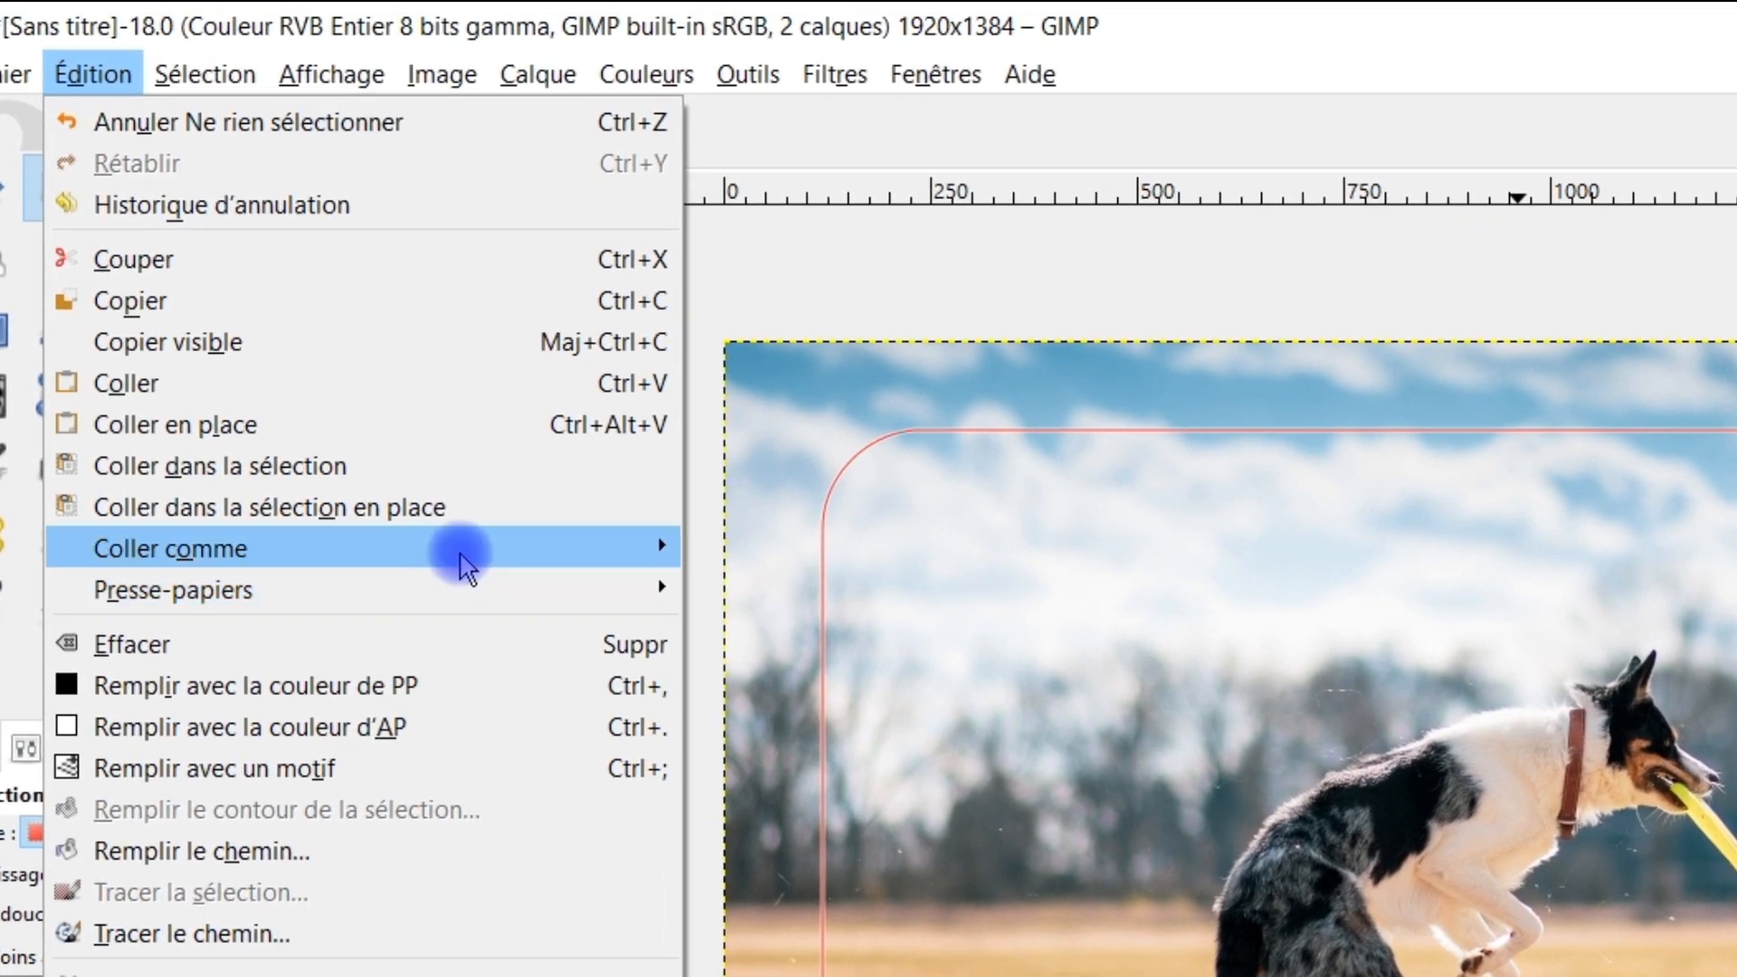
mouse_move(440, 527)
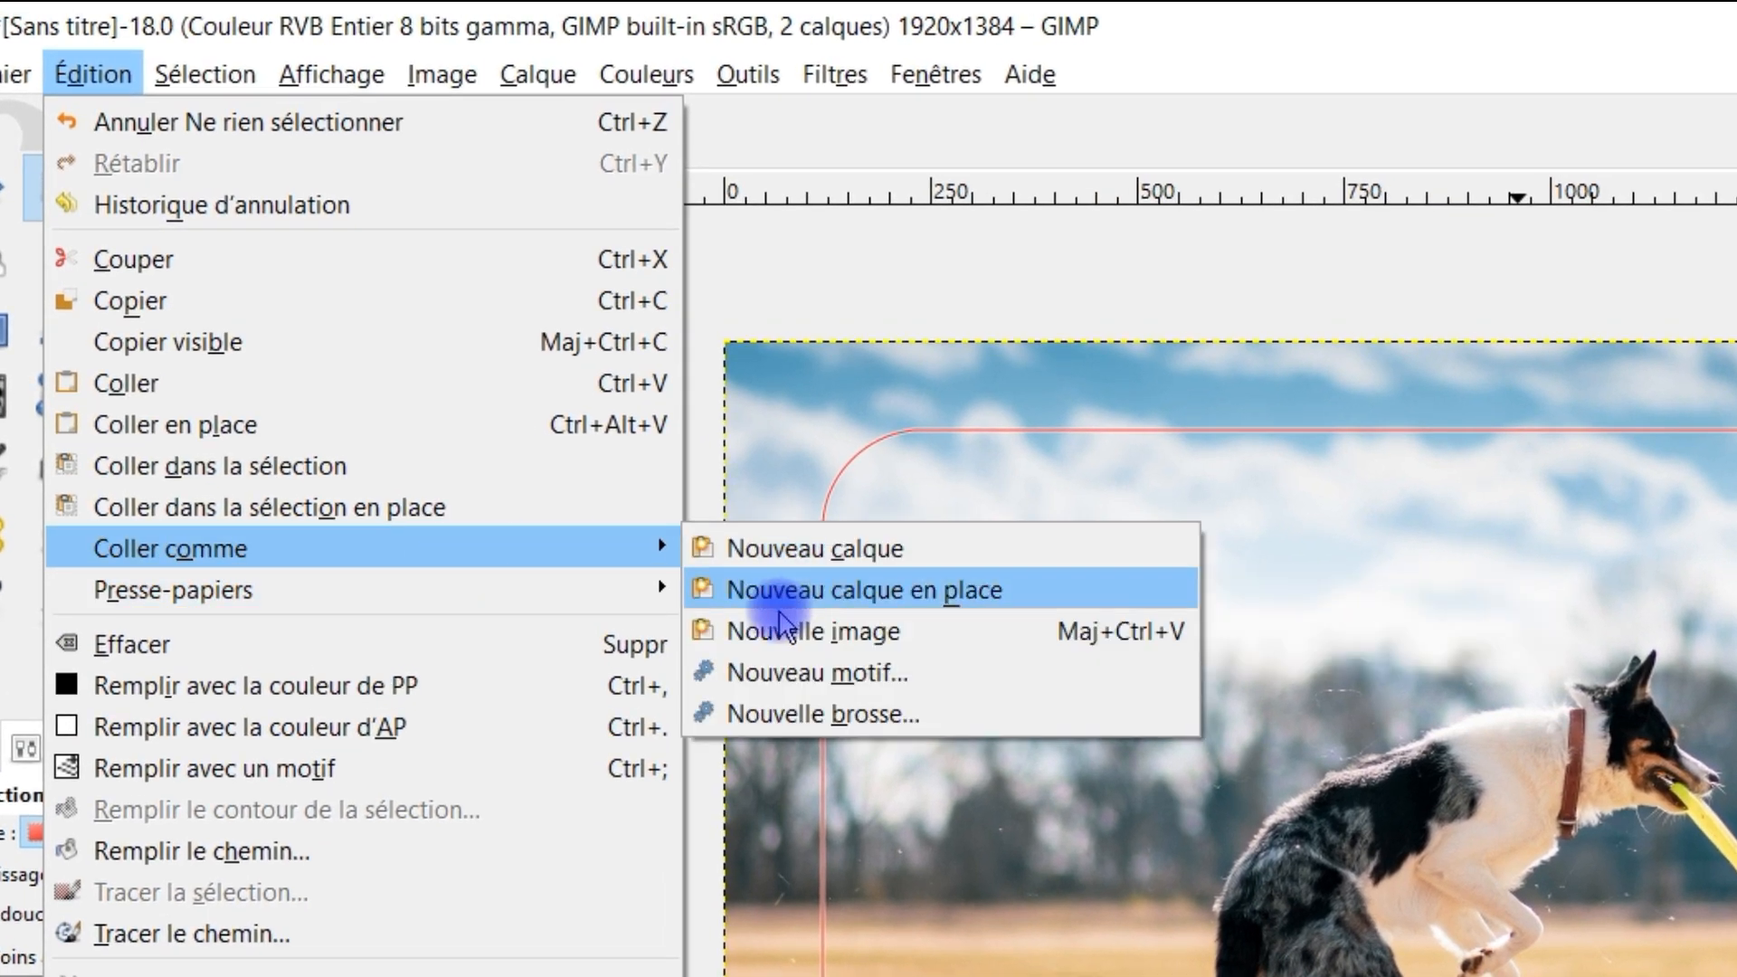
left_click(808, 636)
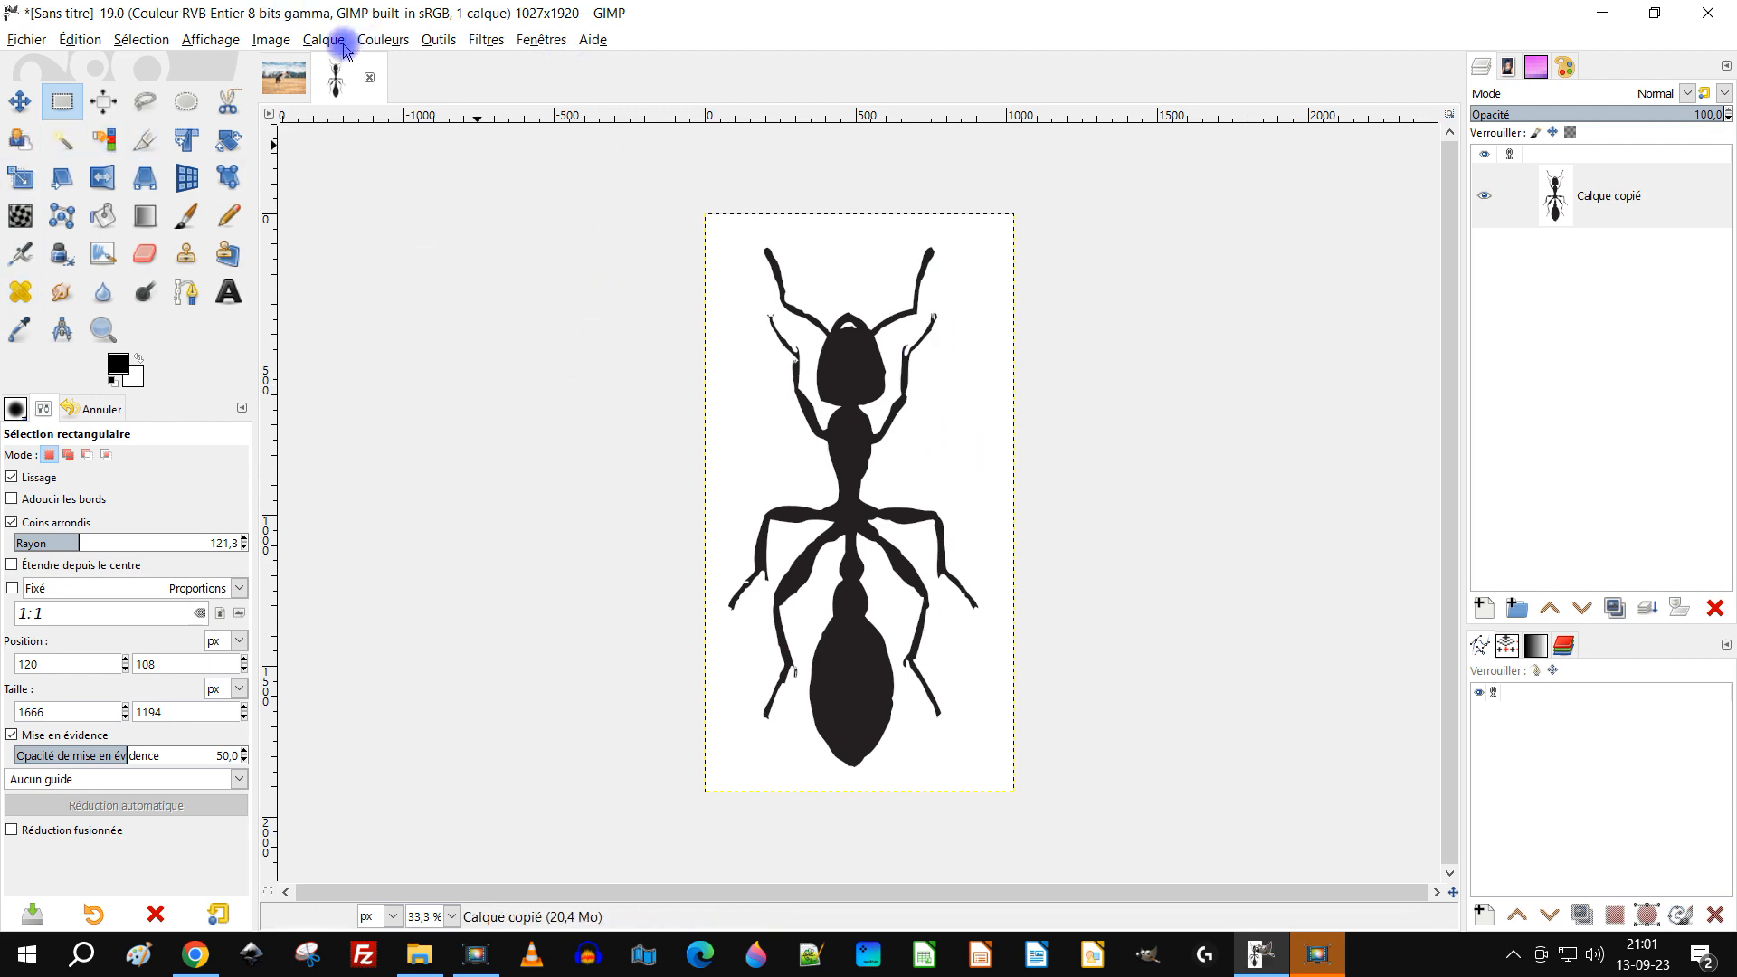
Remove the ant image's white background by applying Color to Alpha with white.
left_click(343, 47)
mouse_move(383, 41)
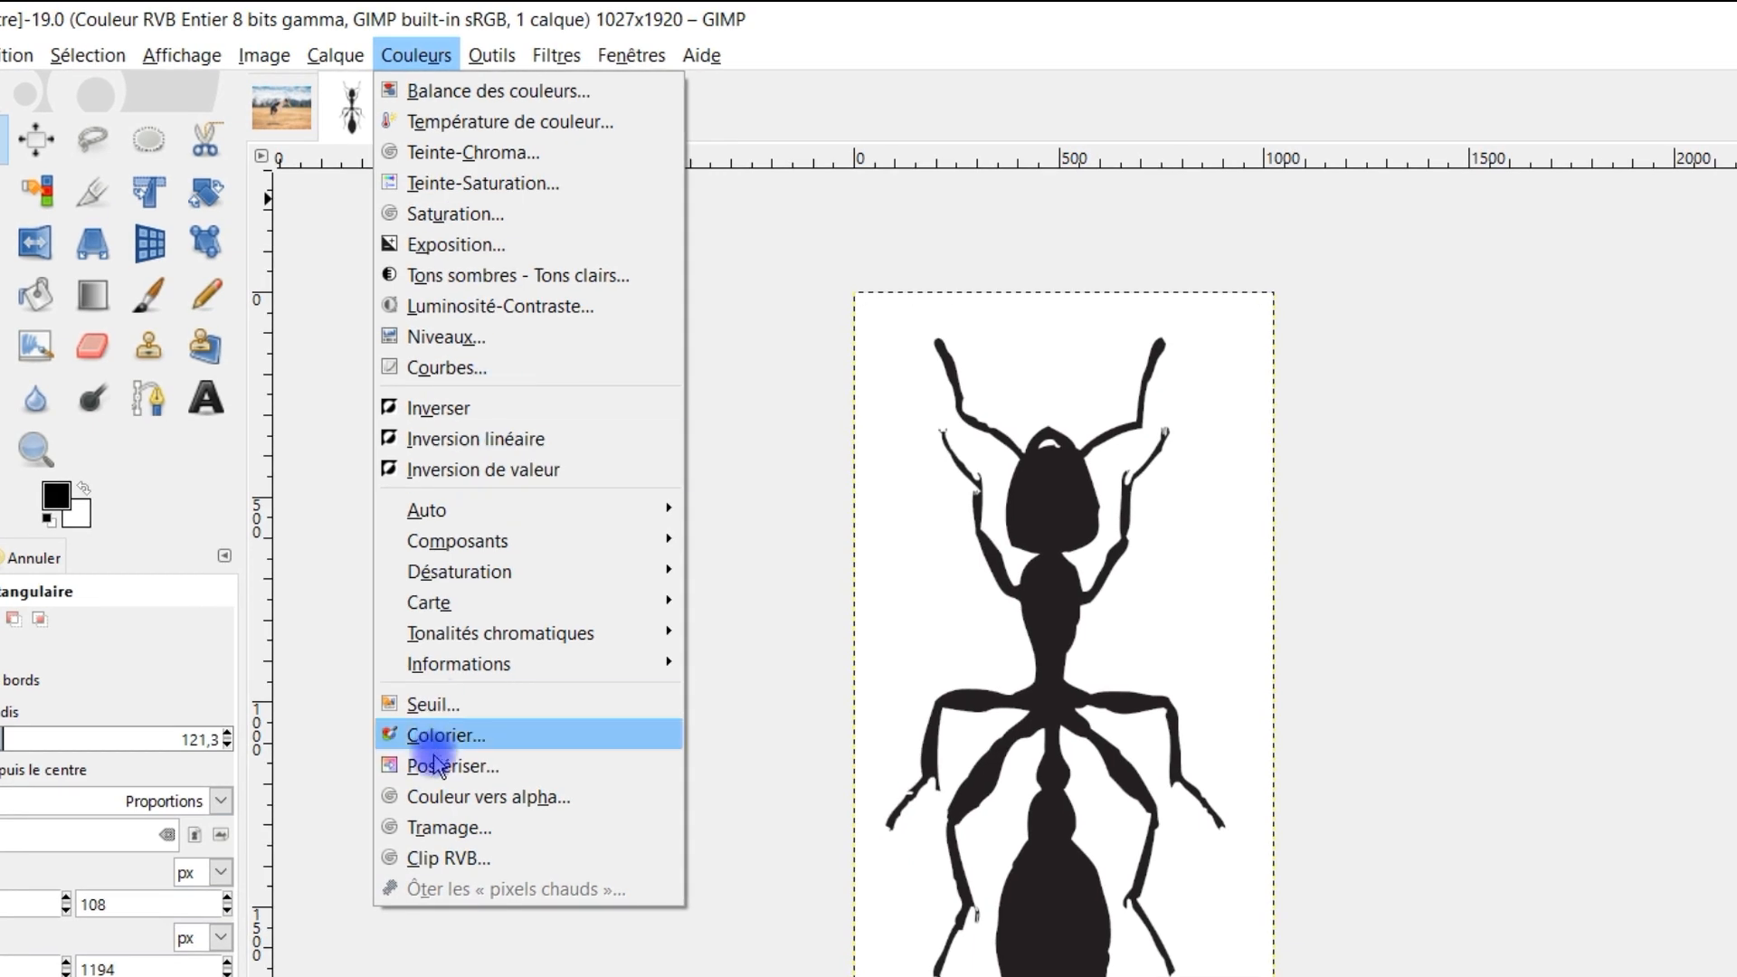
left_click(500, 801)
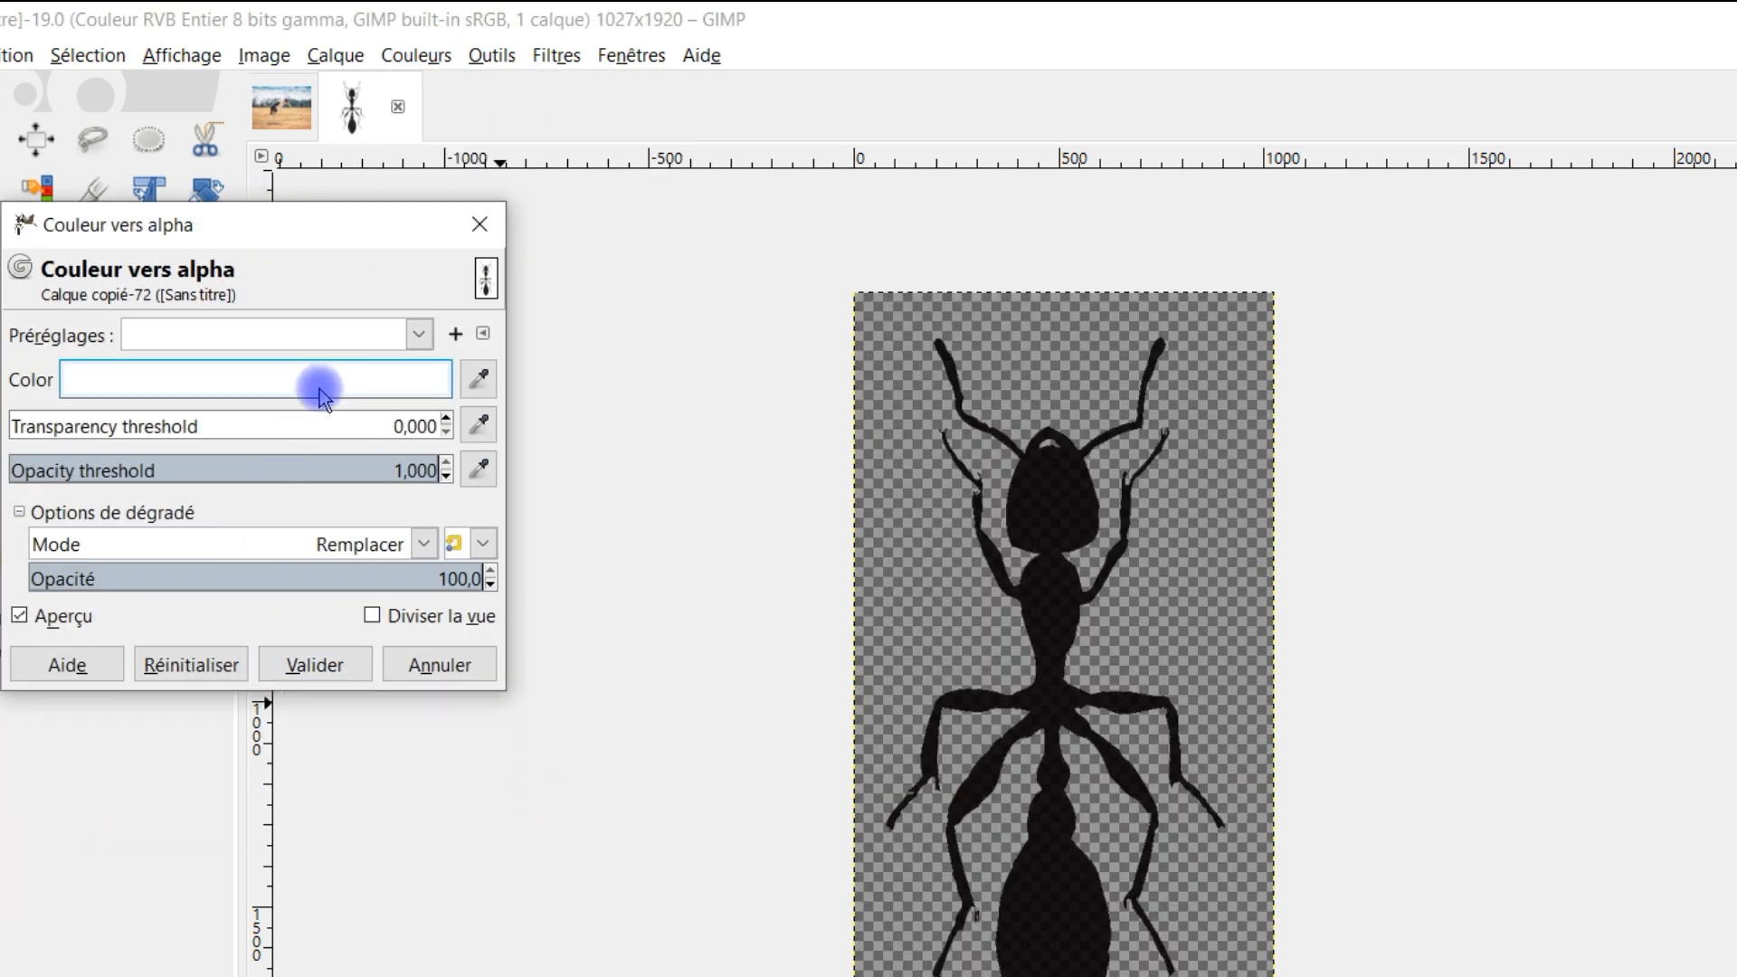
left_click(341, 663)
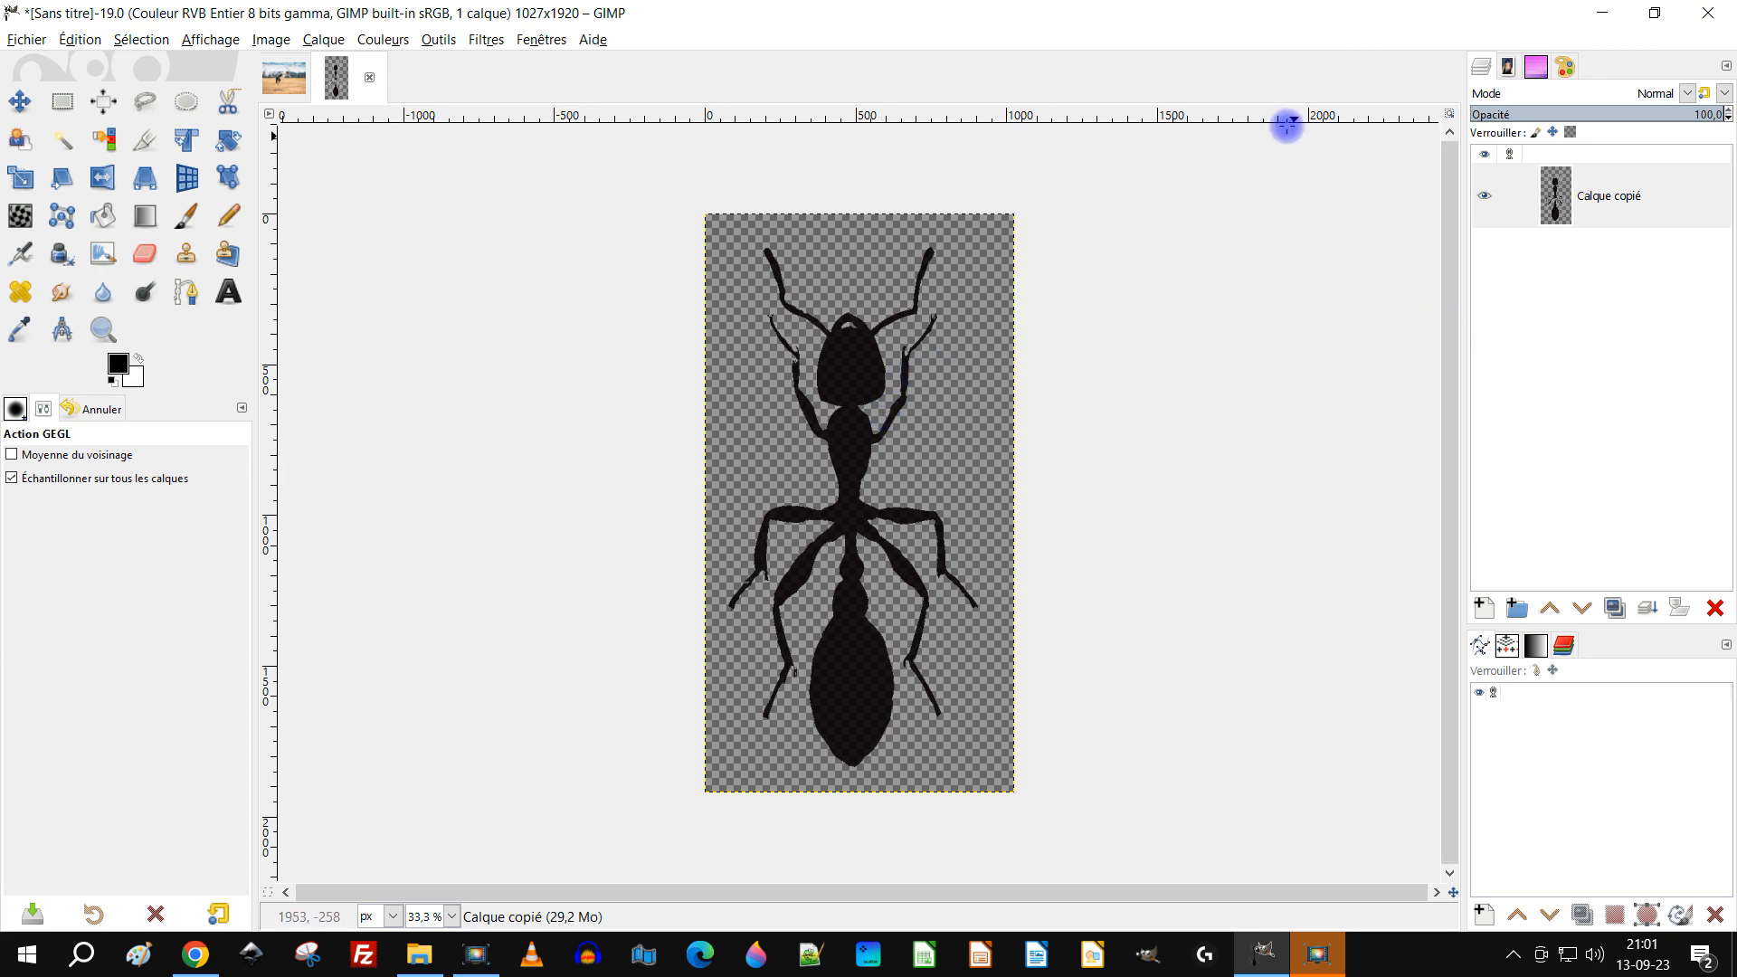
Activate the Paintbrush tool and scale the ant image proportionally to a height of 200 px.
left_click(185, 215)
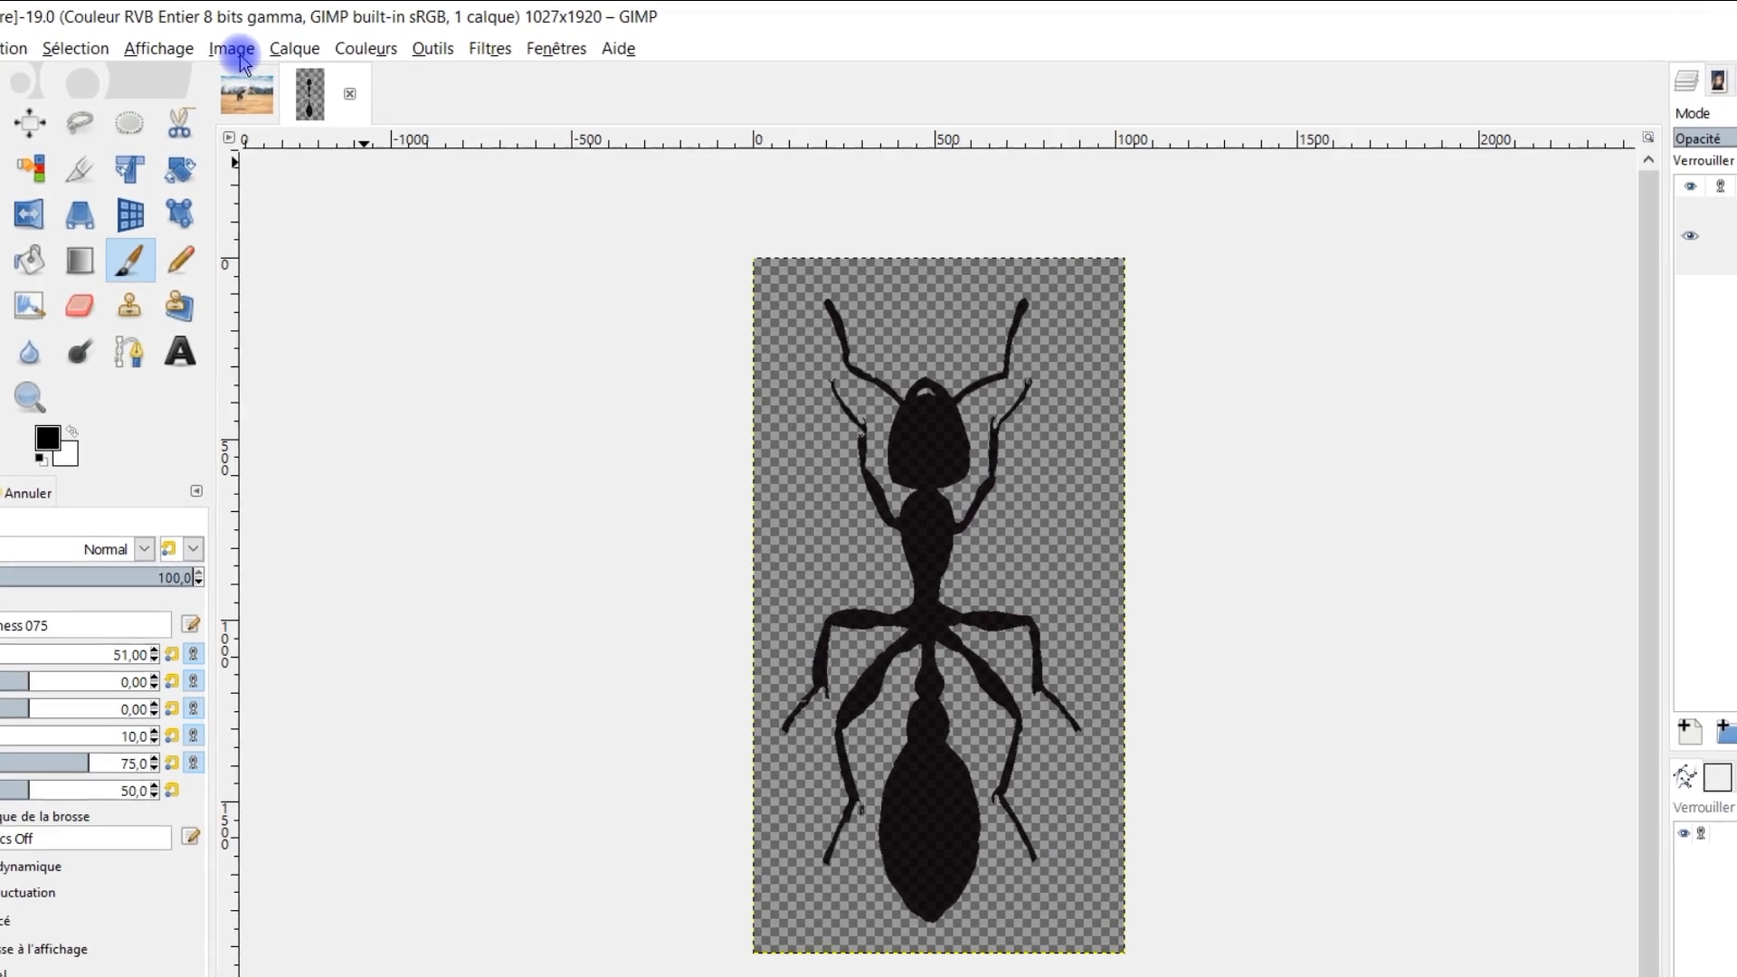
left_click(235, 51)
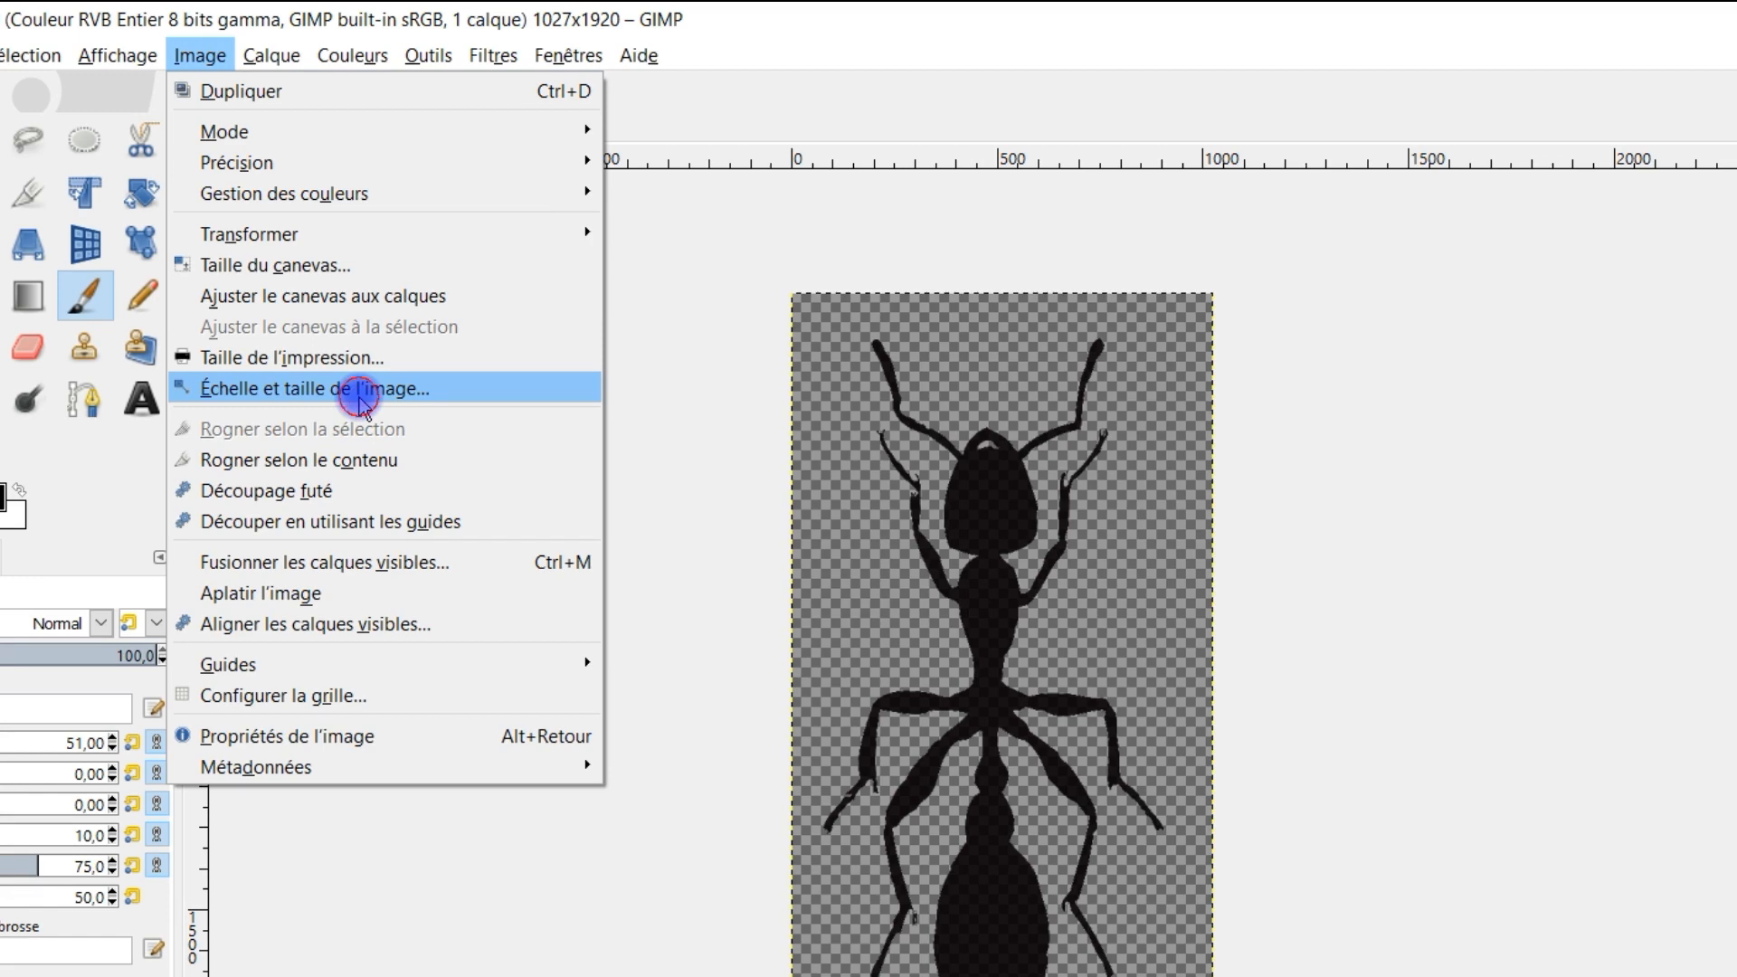
left_click(359, 398)
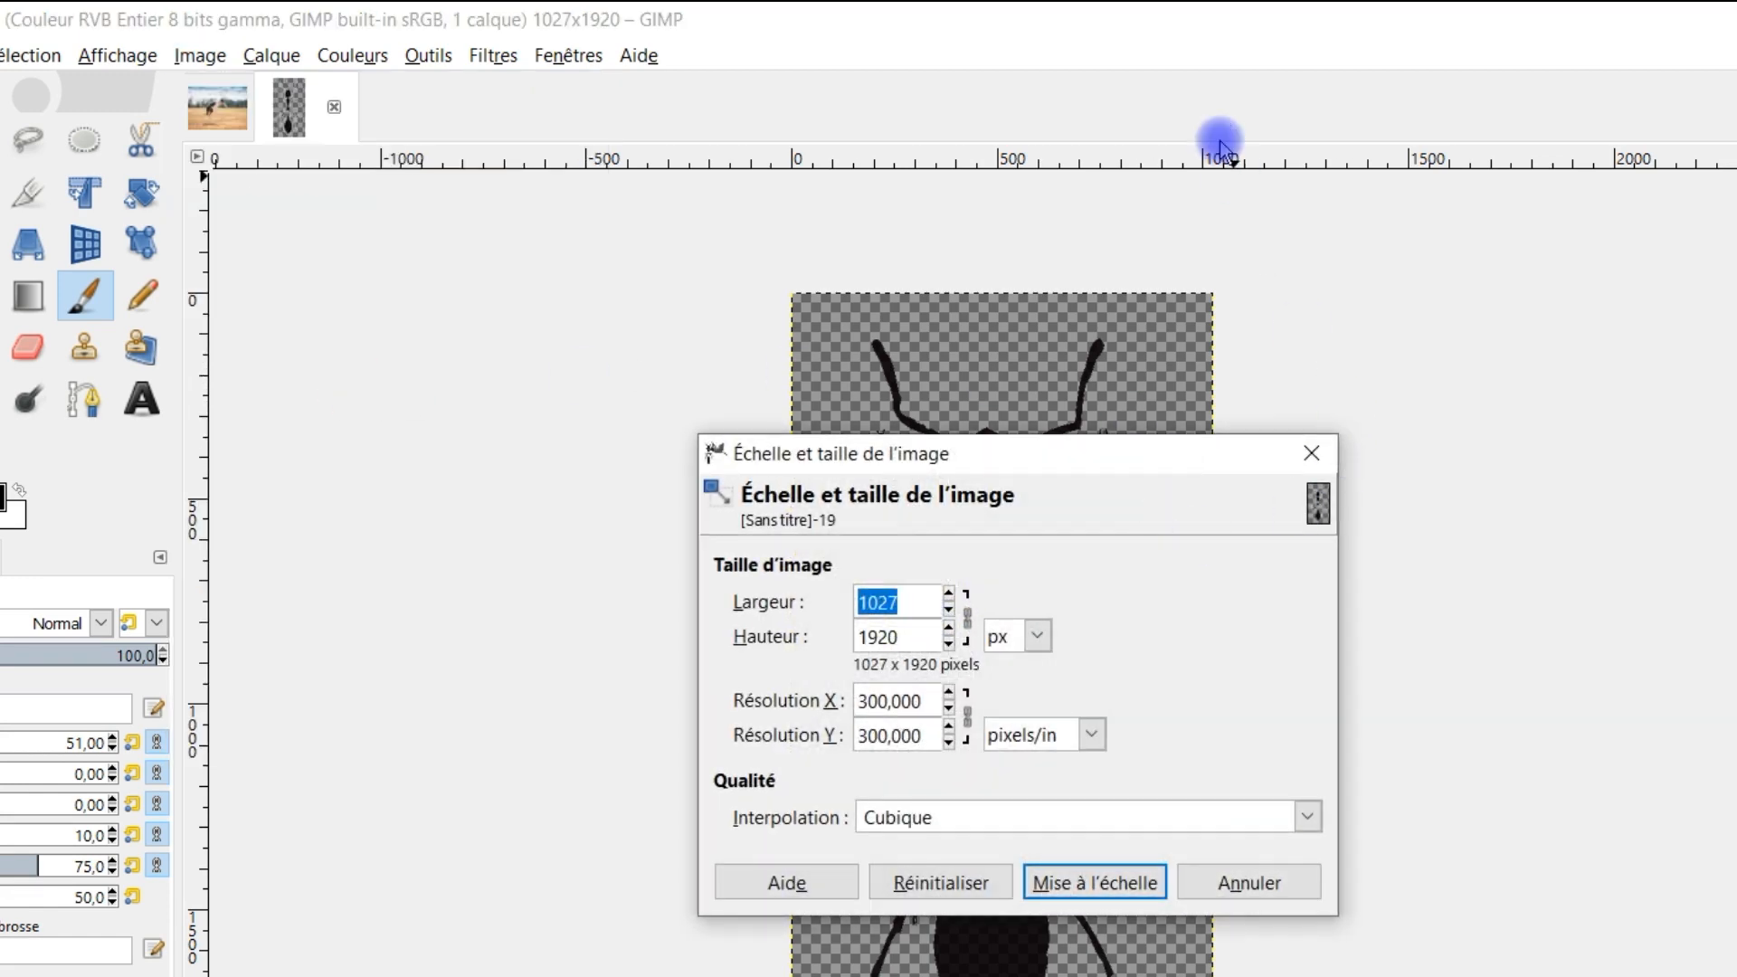
key("Tab")
type("200")
left_click(1094, 883)
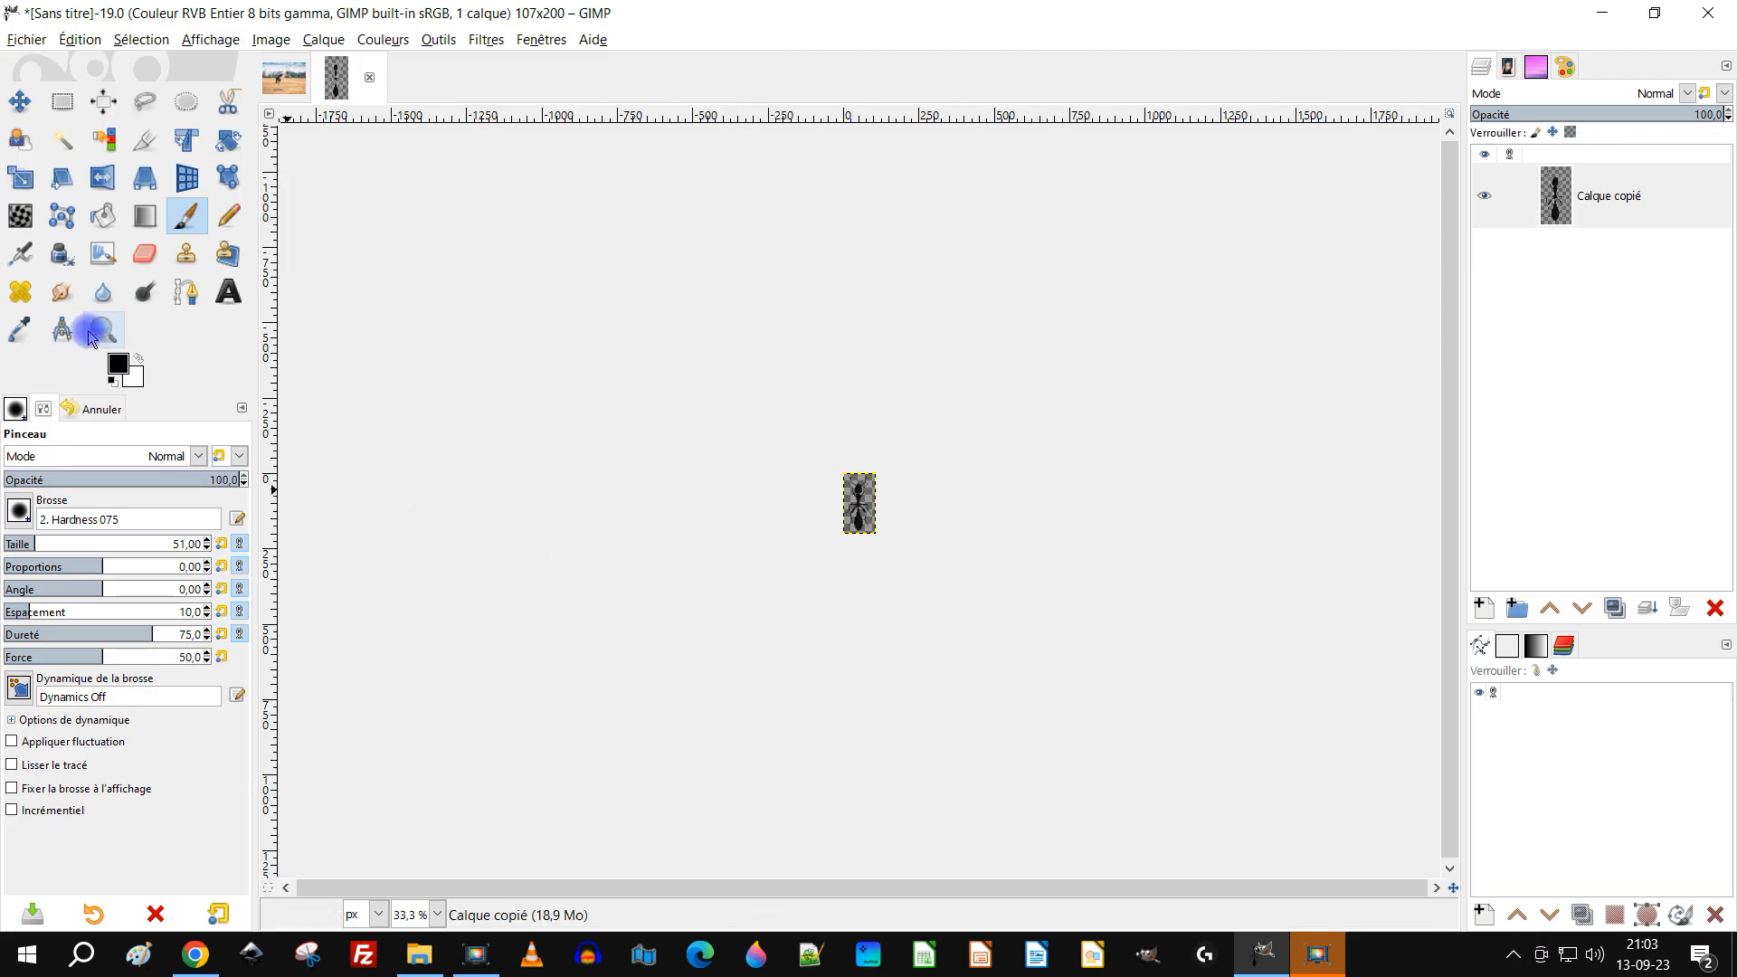
Copy the visible content of the ant image to the clipboard.
left_click(103, 329)
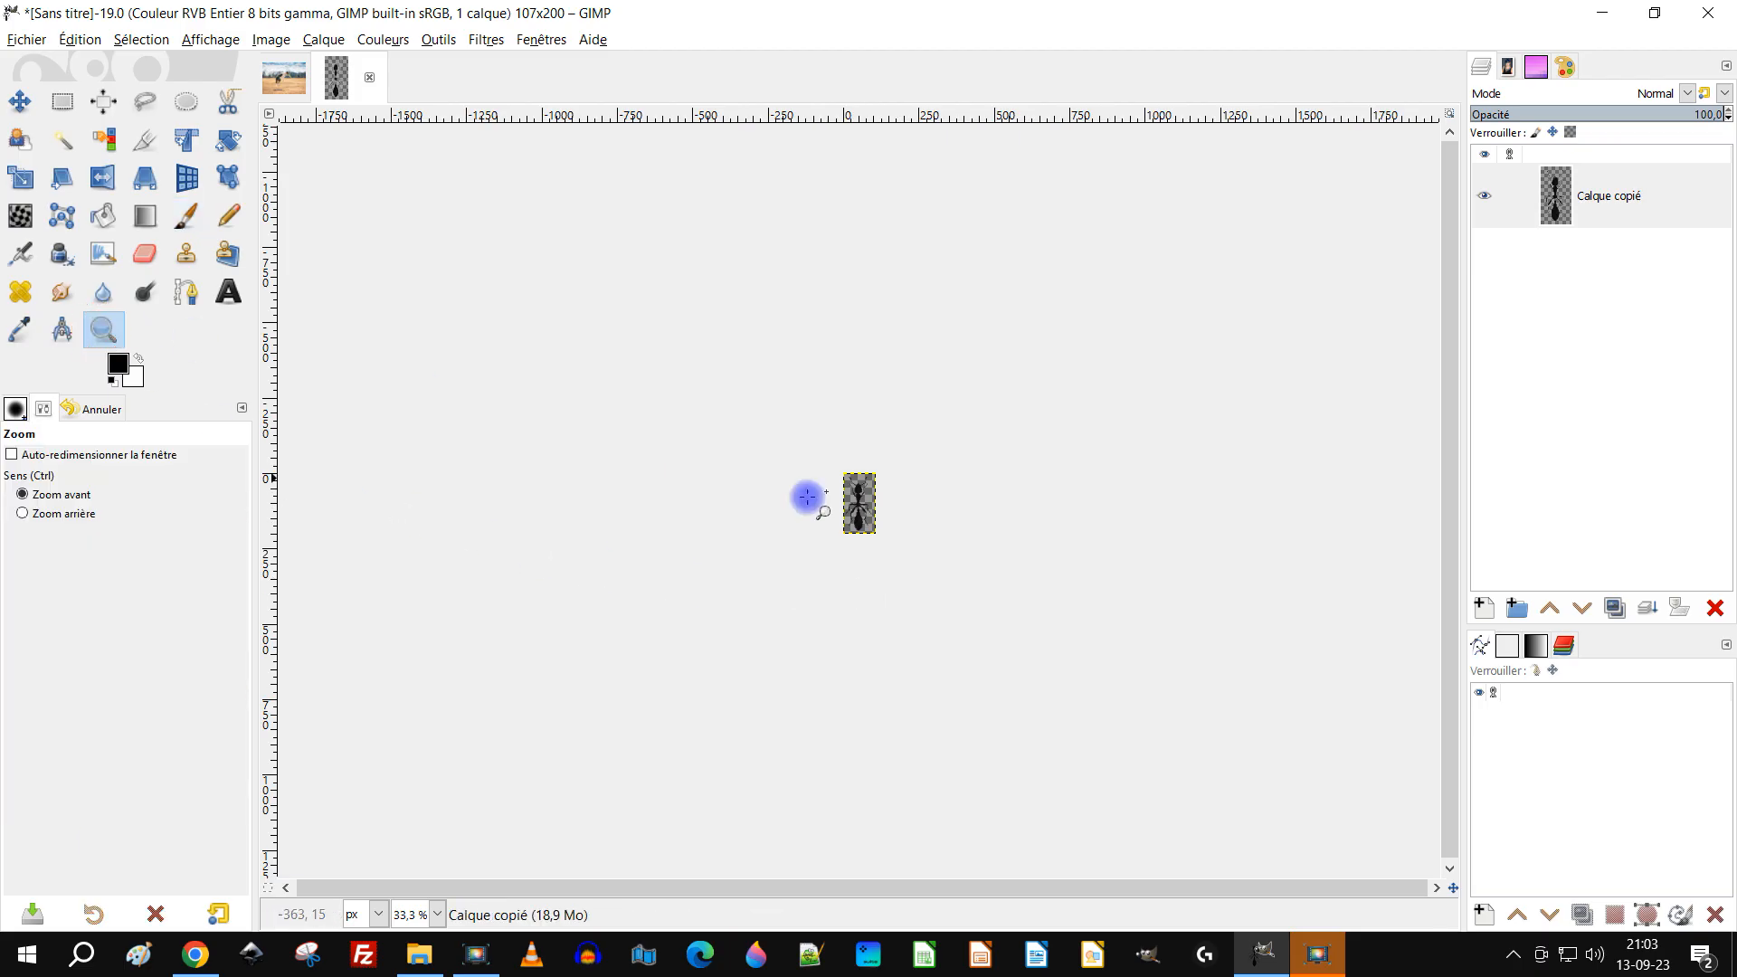
left_click_drag(822, 461, 915, 589)
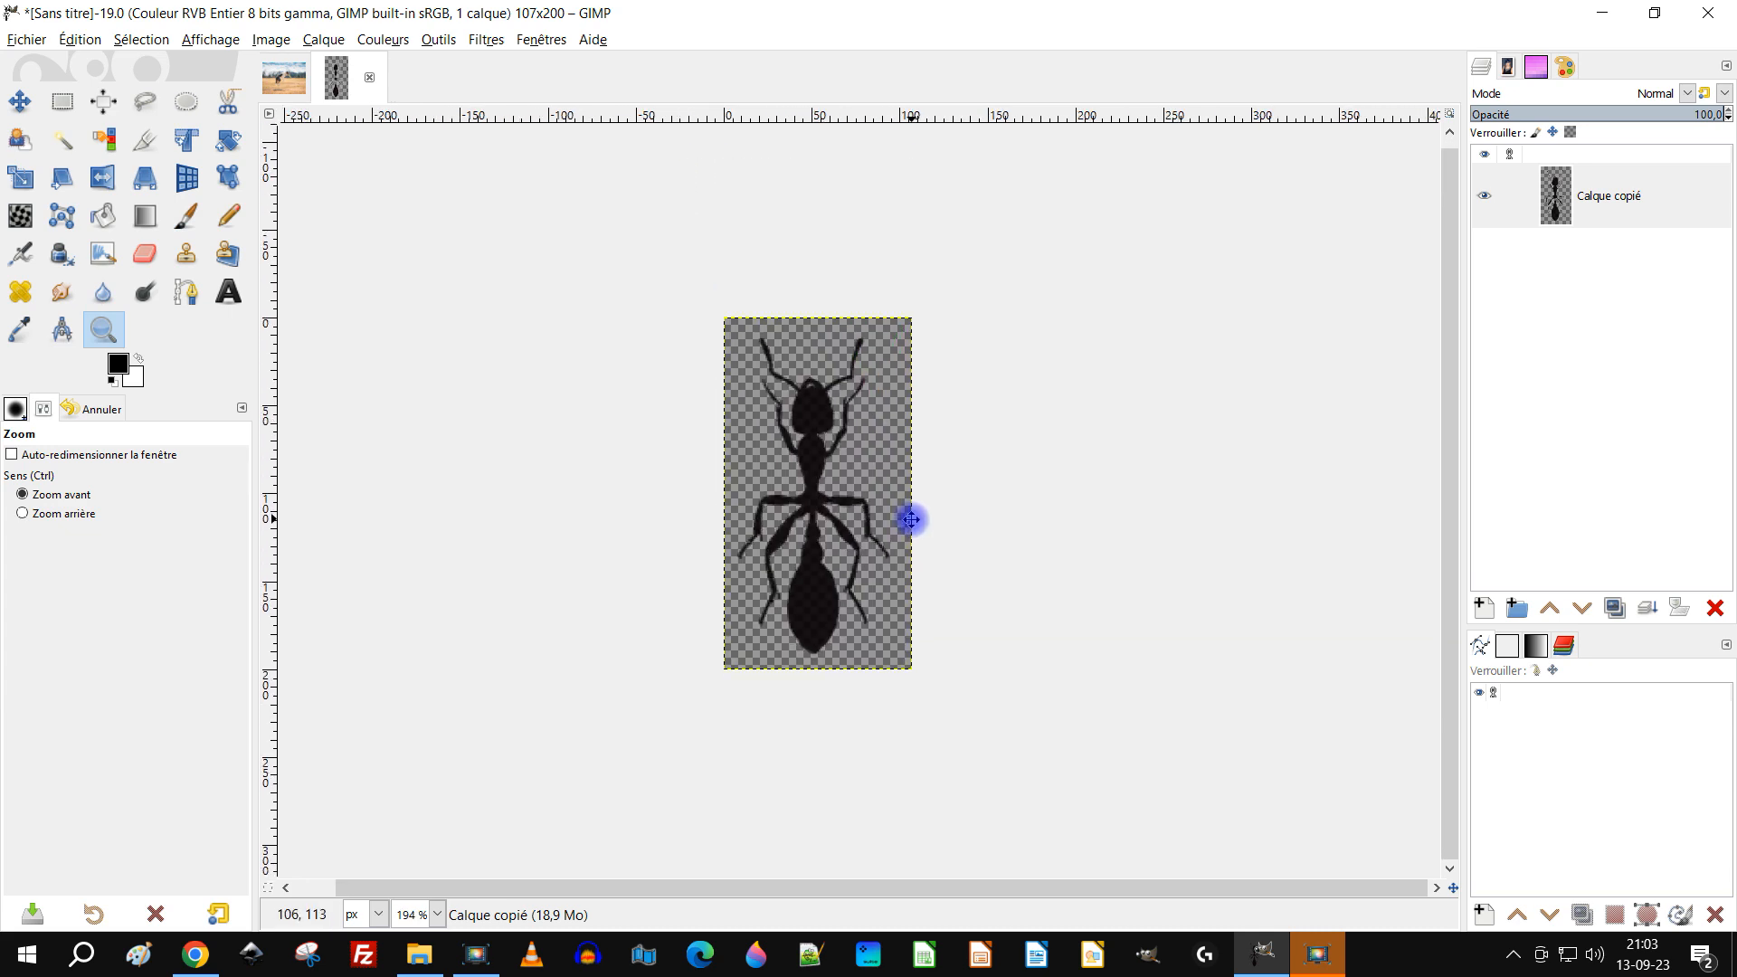
left_click(70, 38)
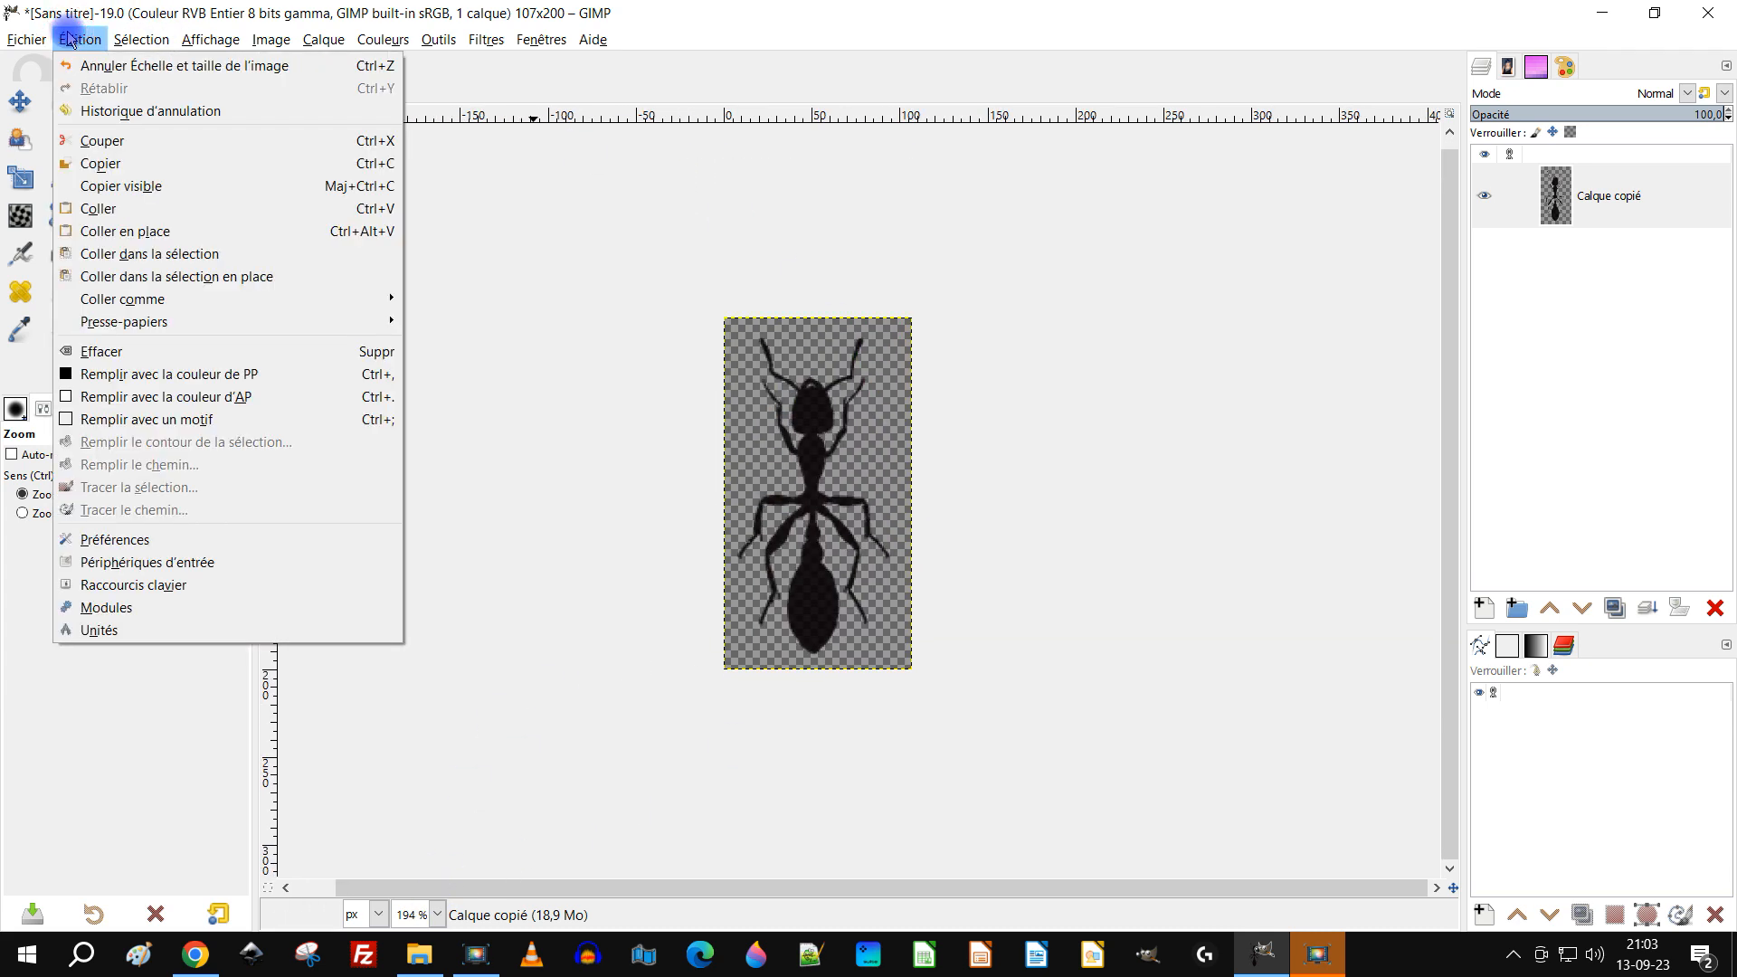
left_click(135, 192)
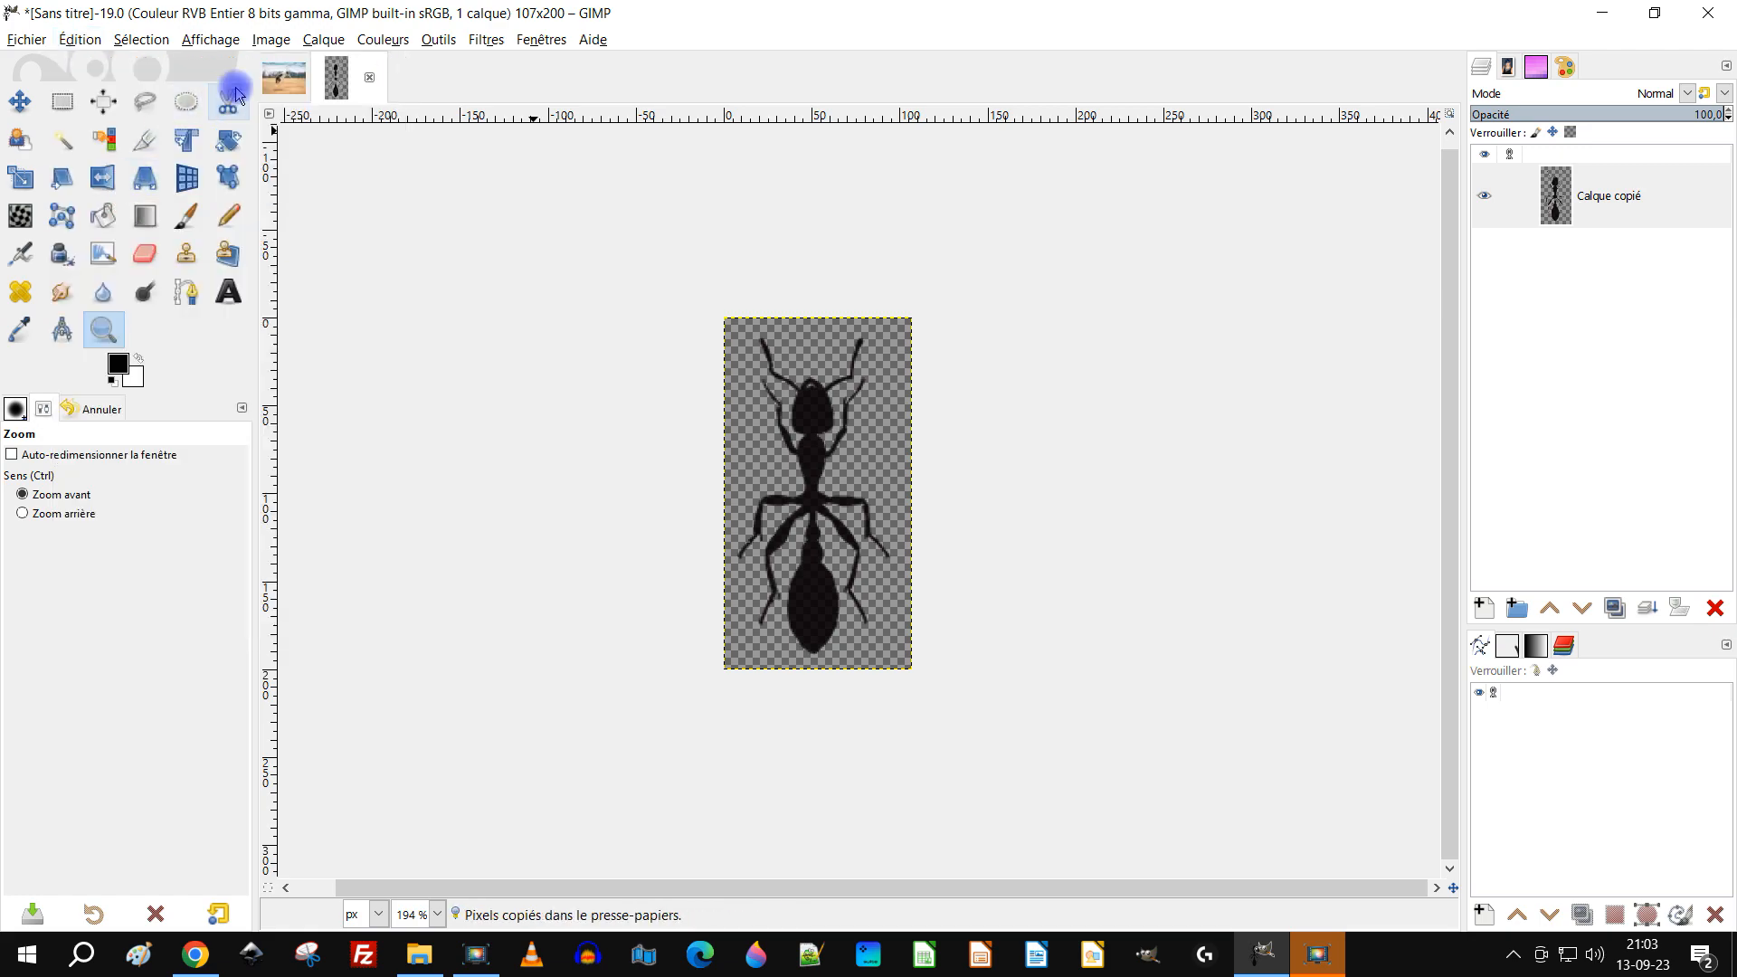
Return to the dog photo, activate the Paintbrush and choose the clipboard image of the ant as its brush.
left_click(286, 77)
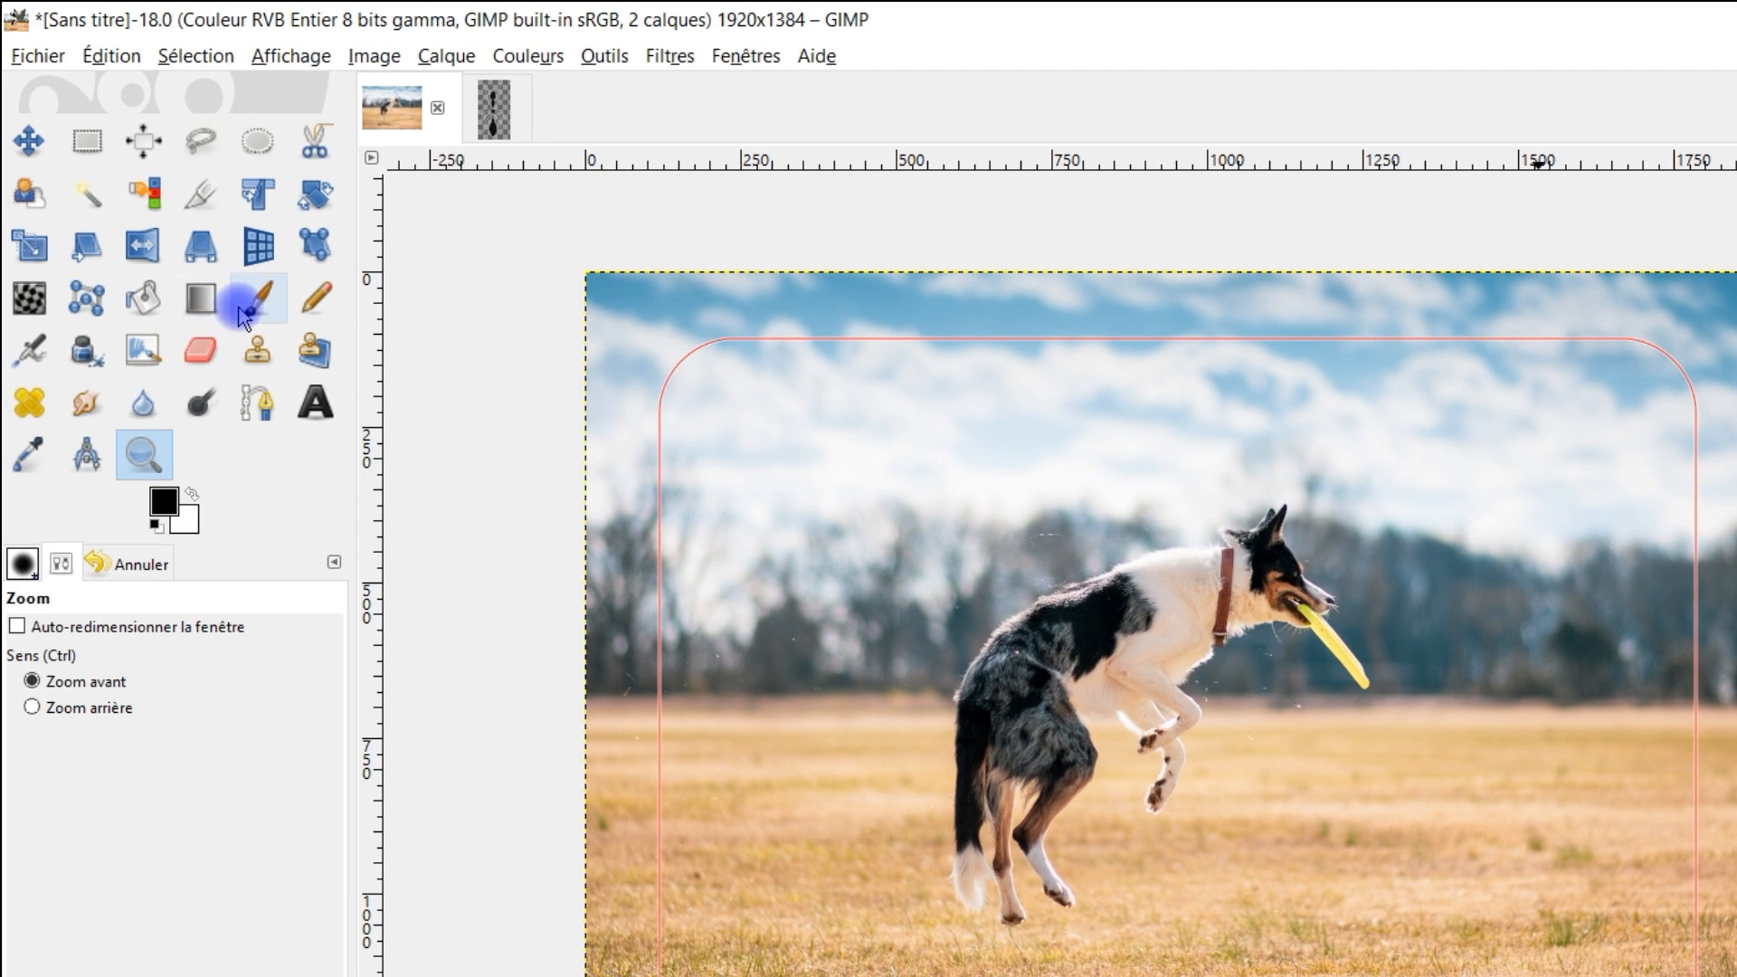
left_click(234, 286)
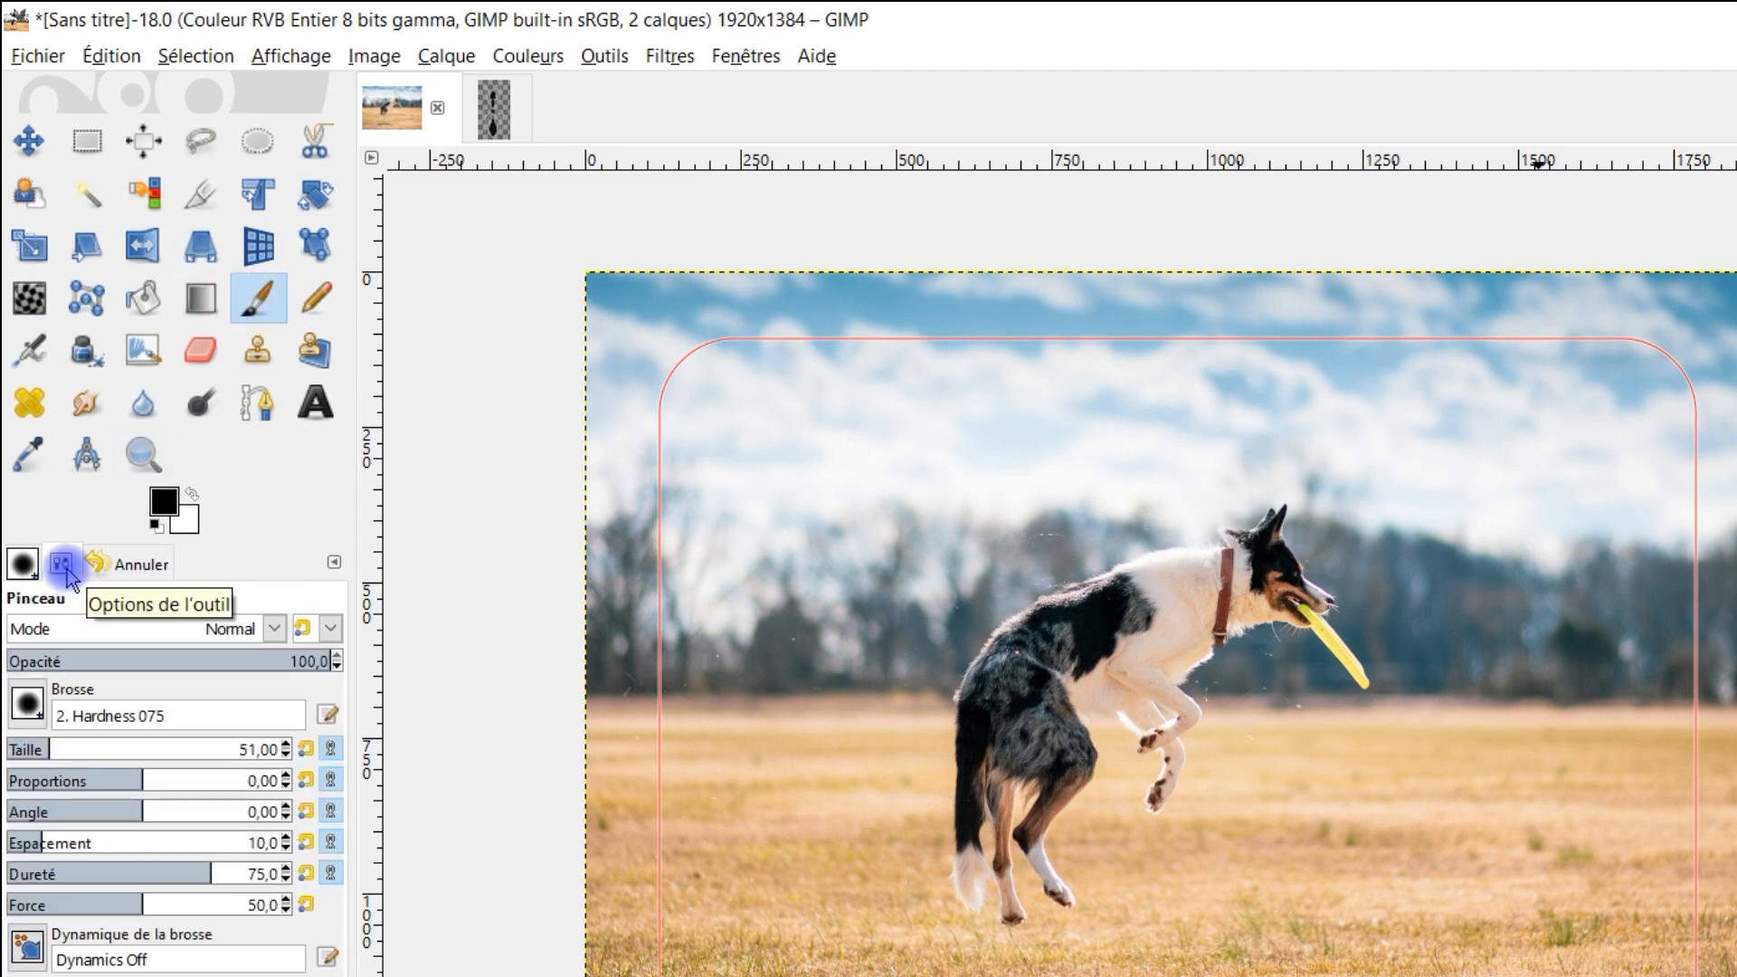
left_click(28, 708)
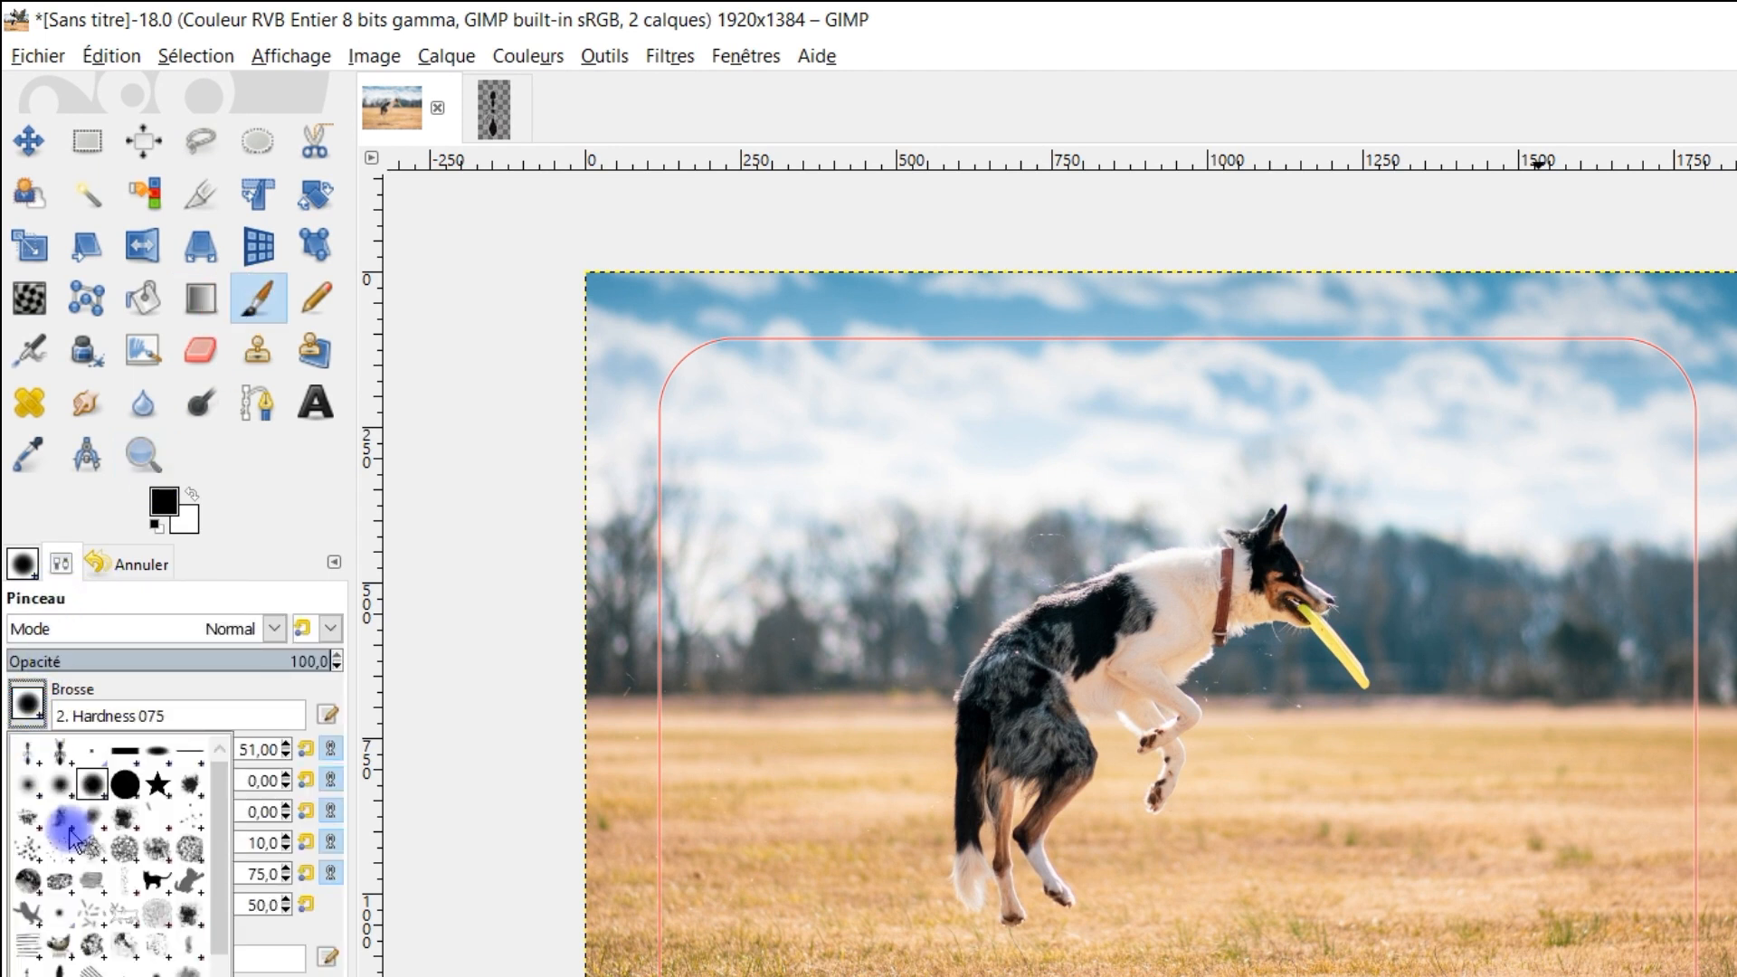
left_click(28, 753)
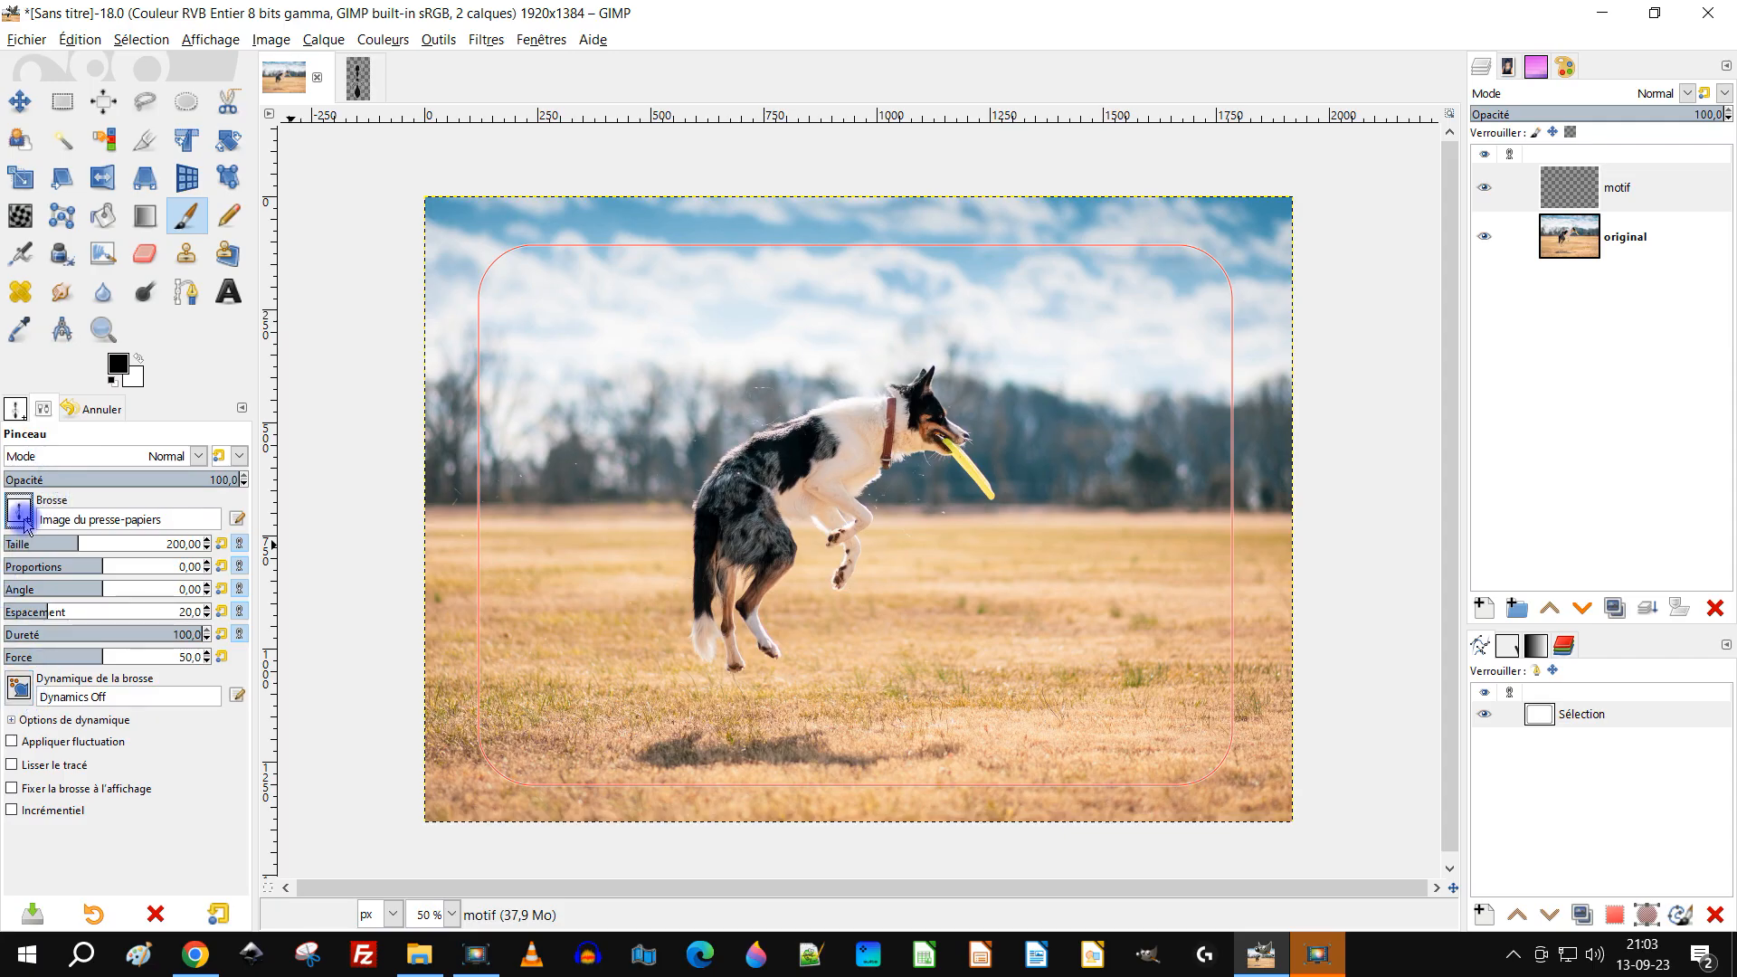
Set the Paintbrush's brush dynamics to Track Direction.
left_click(18, 688)
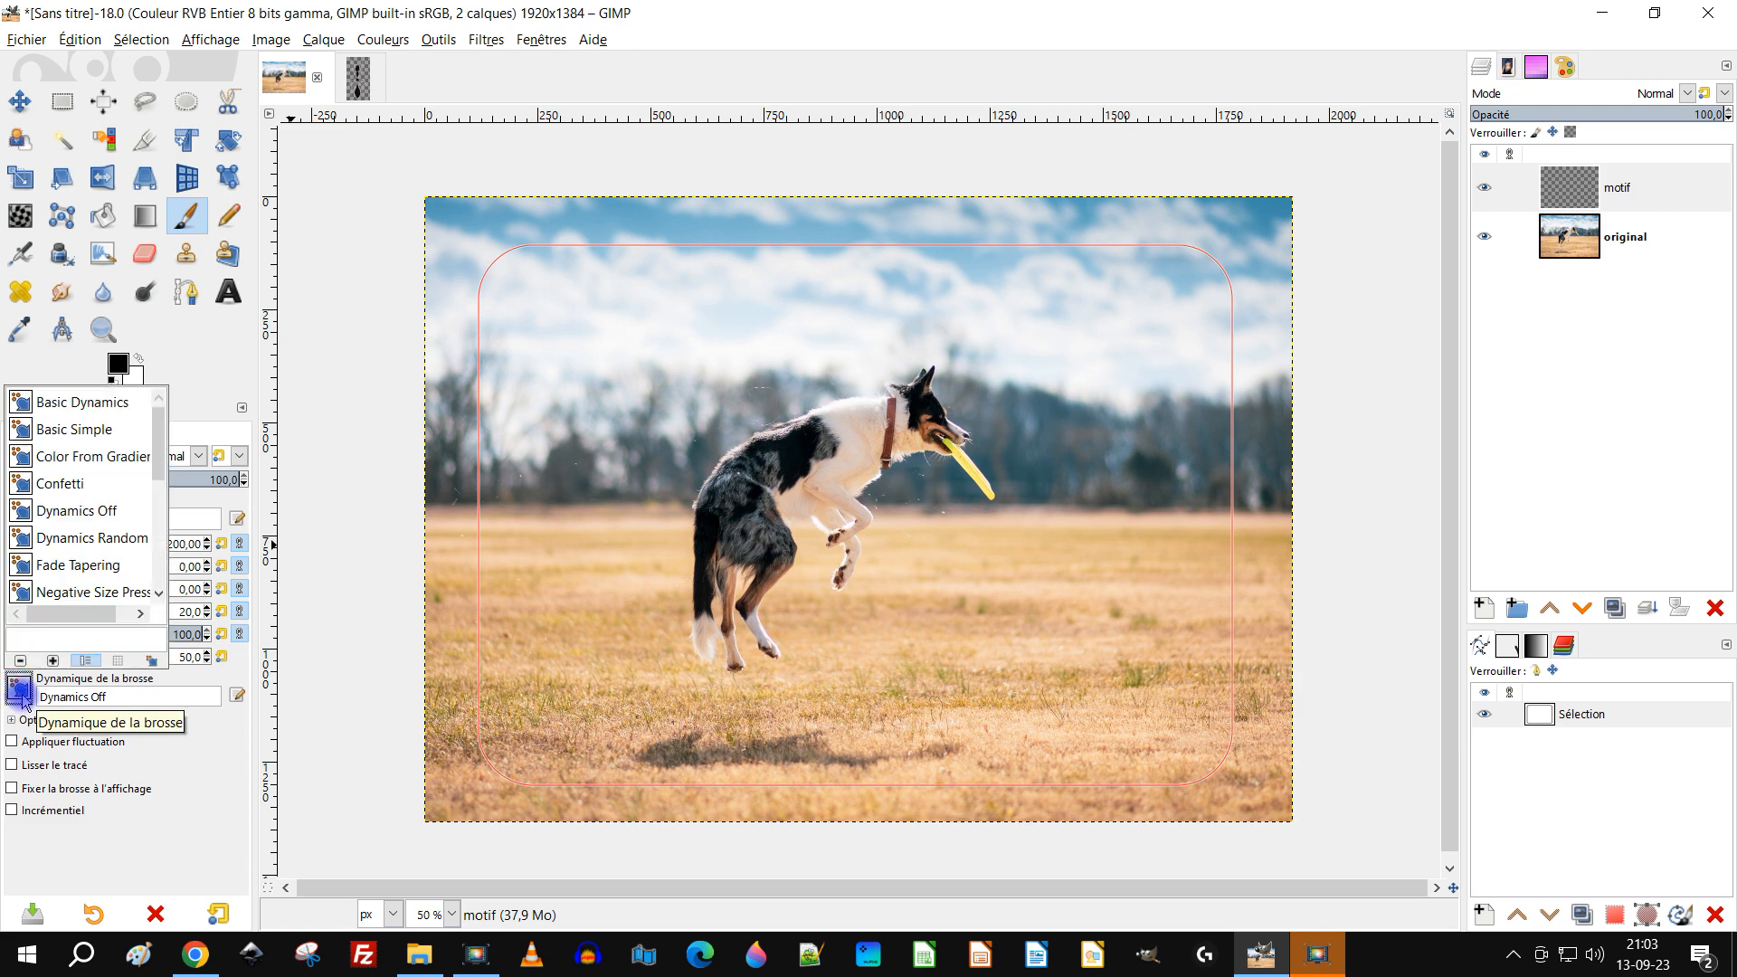
scroll(106, 547, "down", 3)
scroll(108, 539, "down", 2)
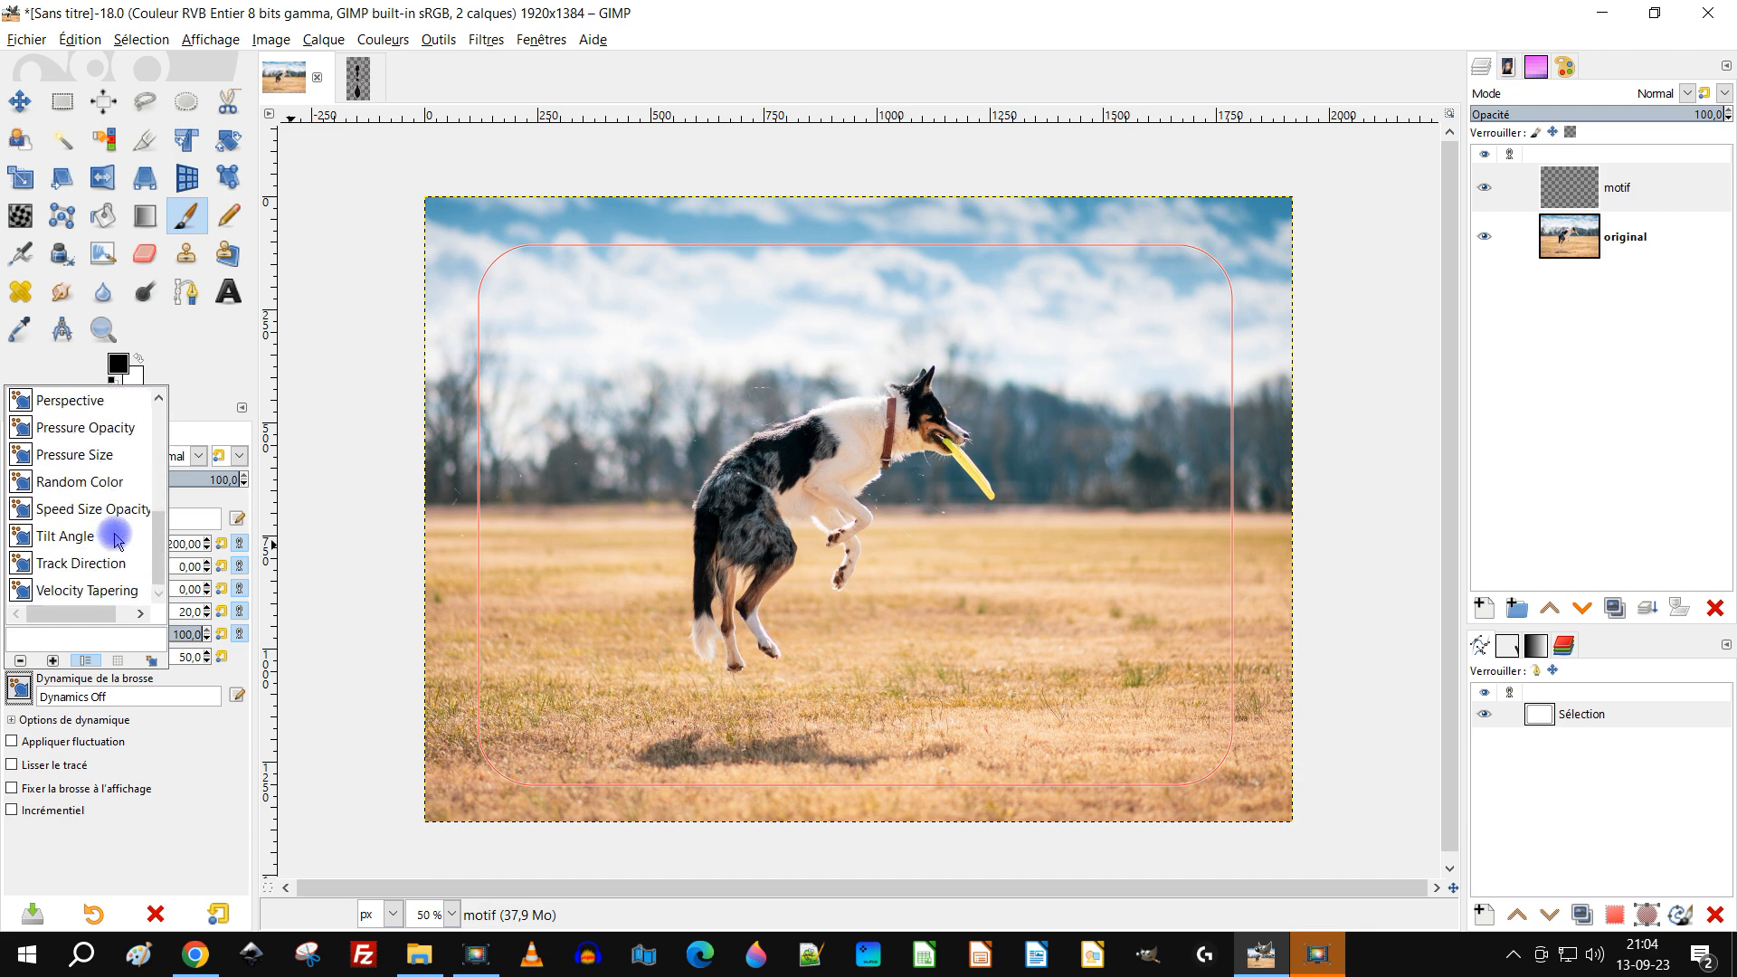
left_click(111, 568)
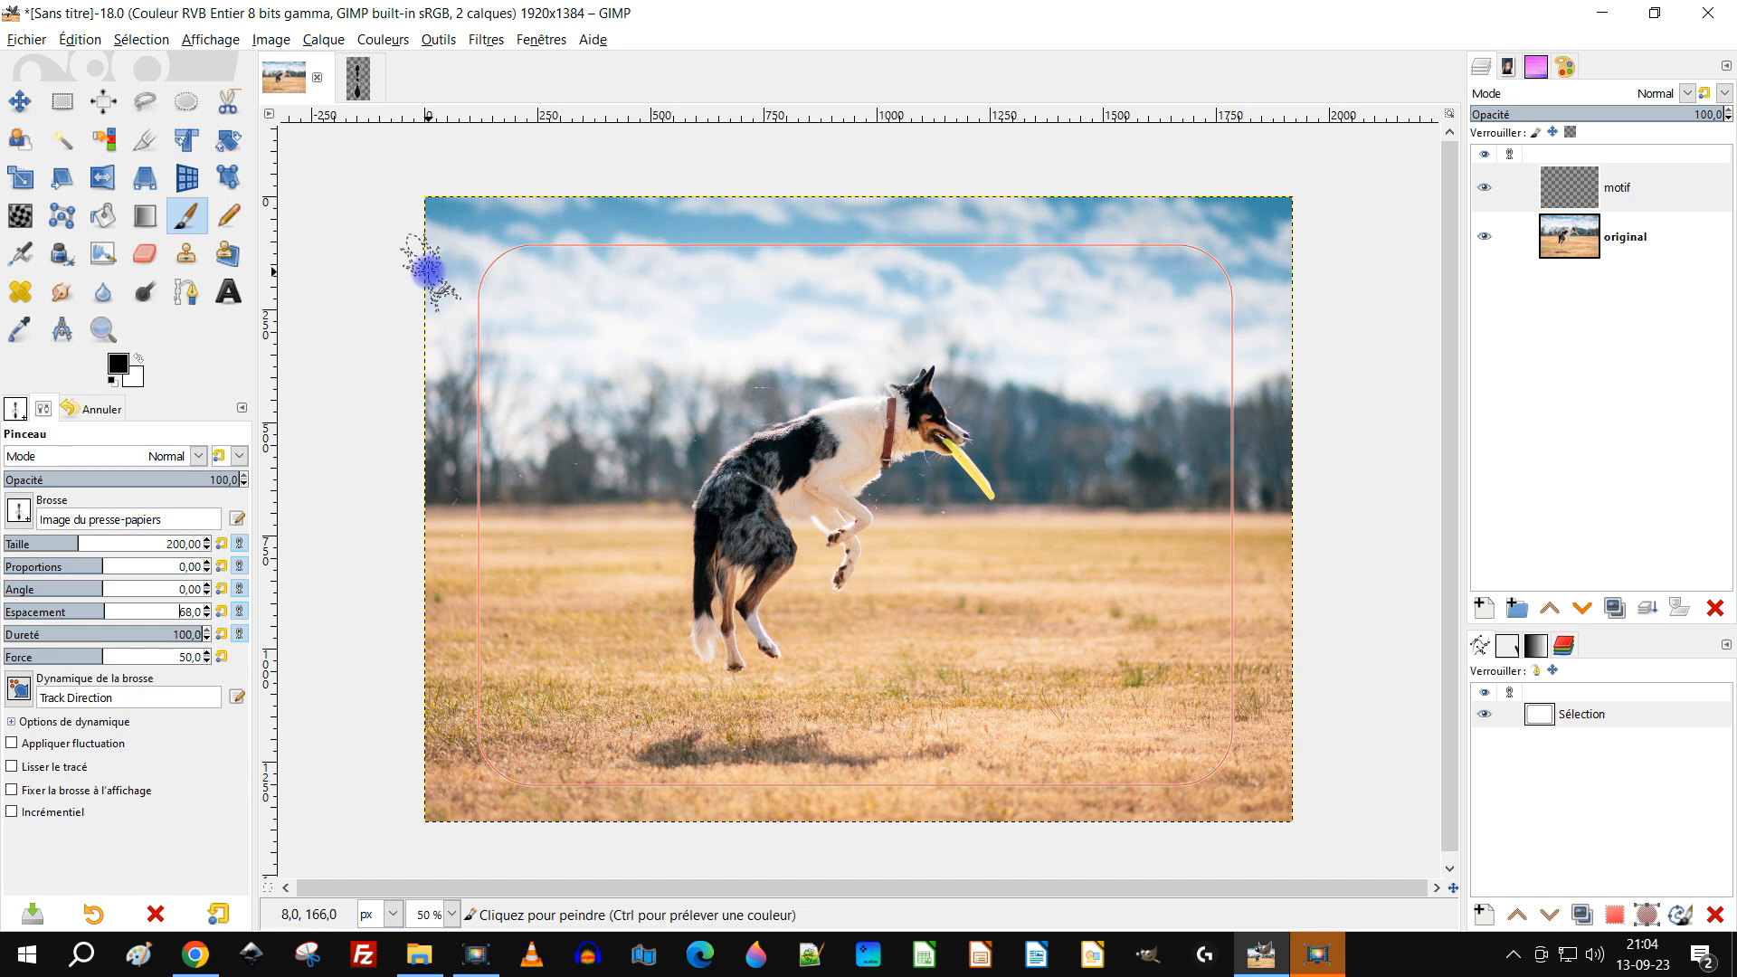
Check the ant image, return to the dog photo and set the brush spacing to 209.
left_click(356, 80)
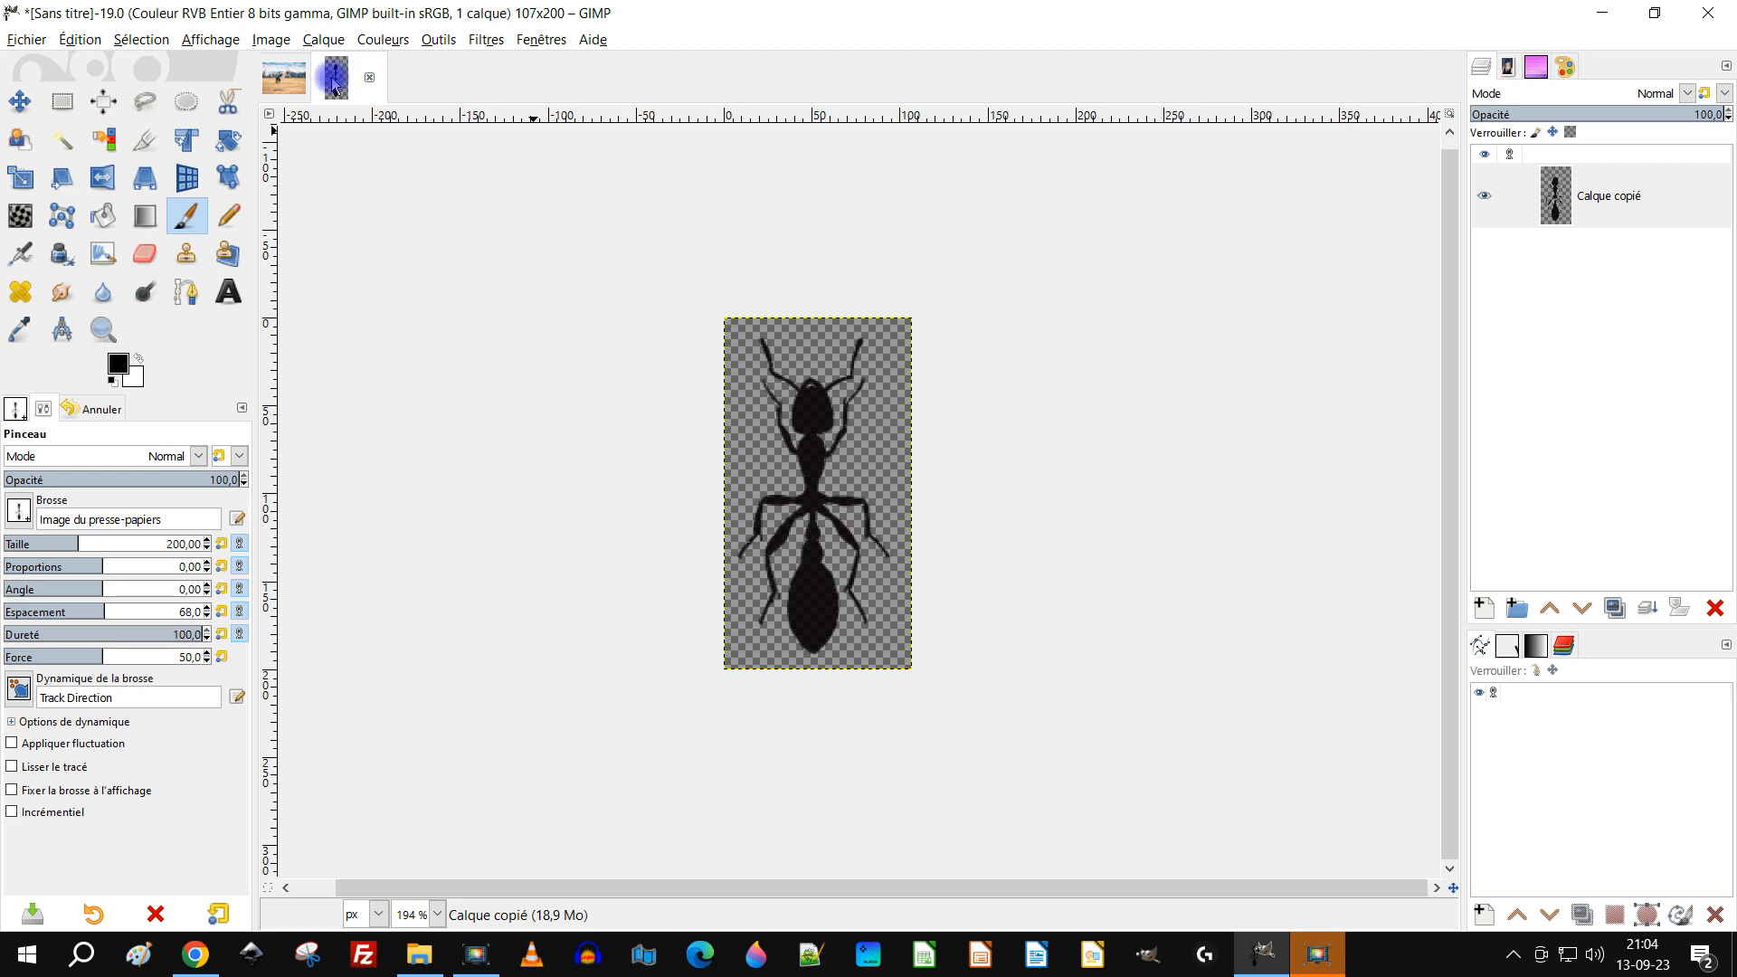
left_click(286, 83)
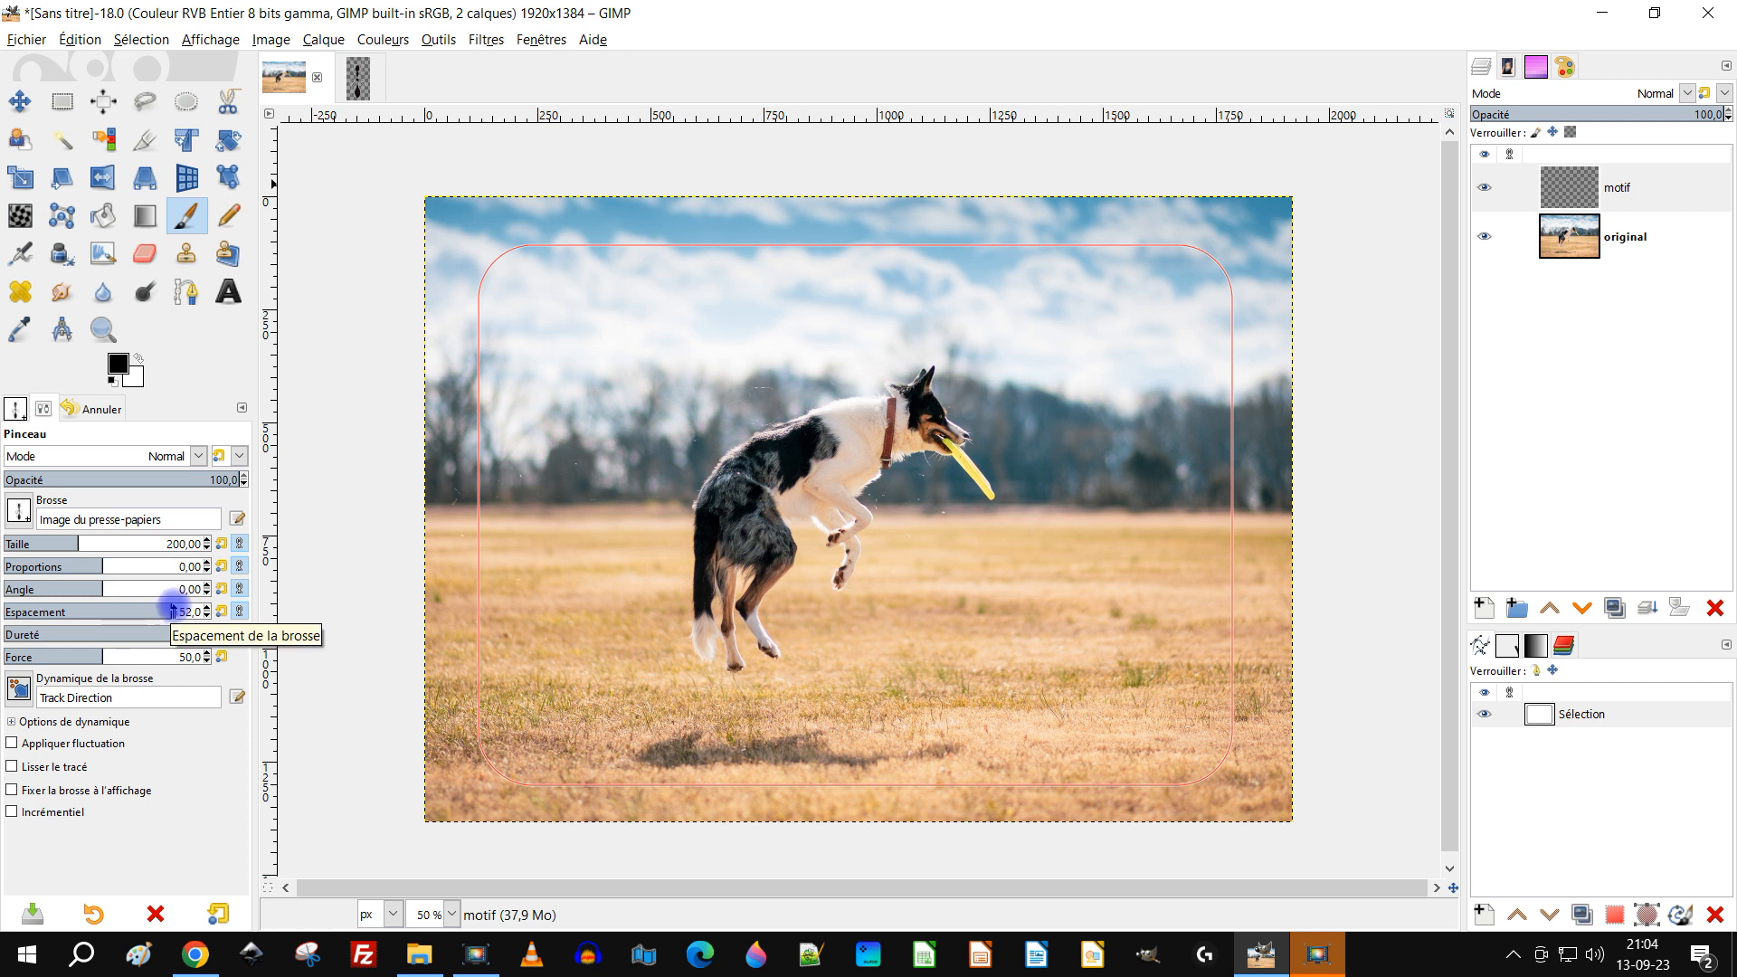
mouse_move(192, 609)
left_mouse_down()
mouse_move(227, 611)
mouse_move(204, 610)
left_mouse_up()
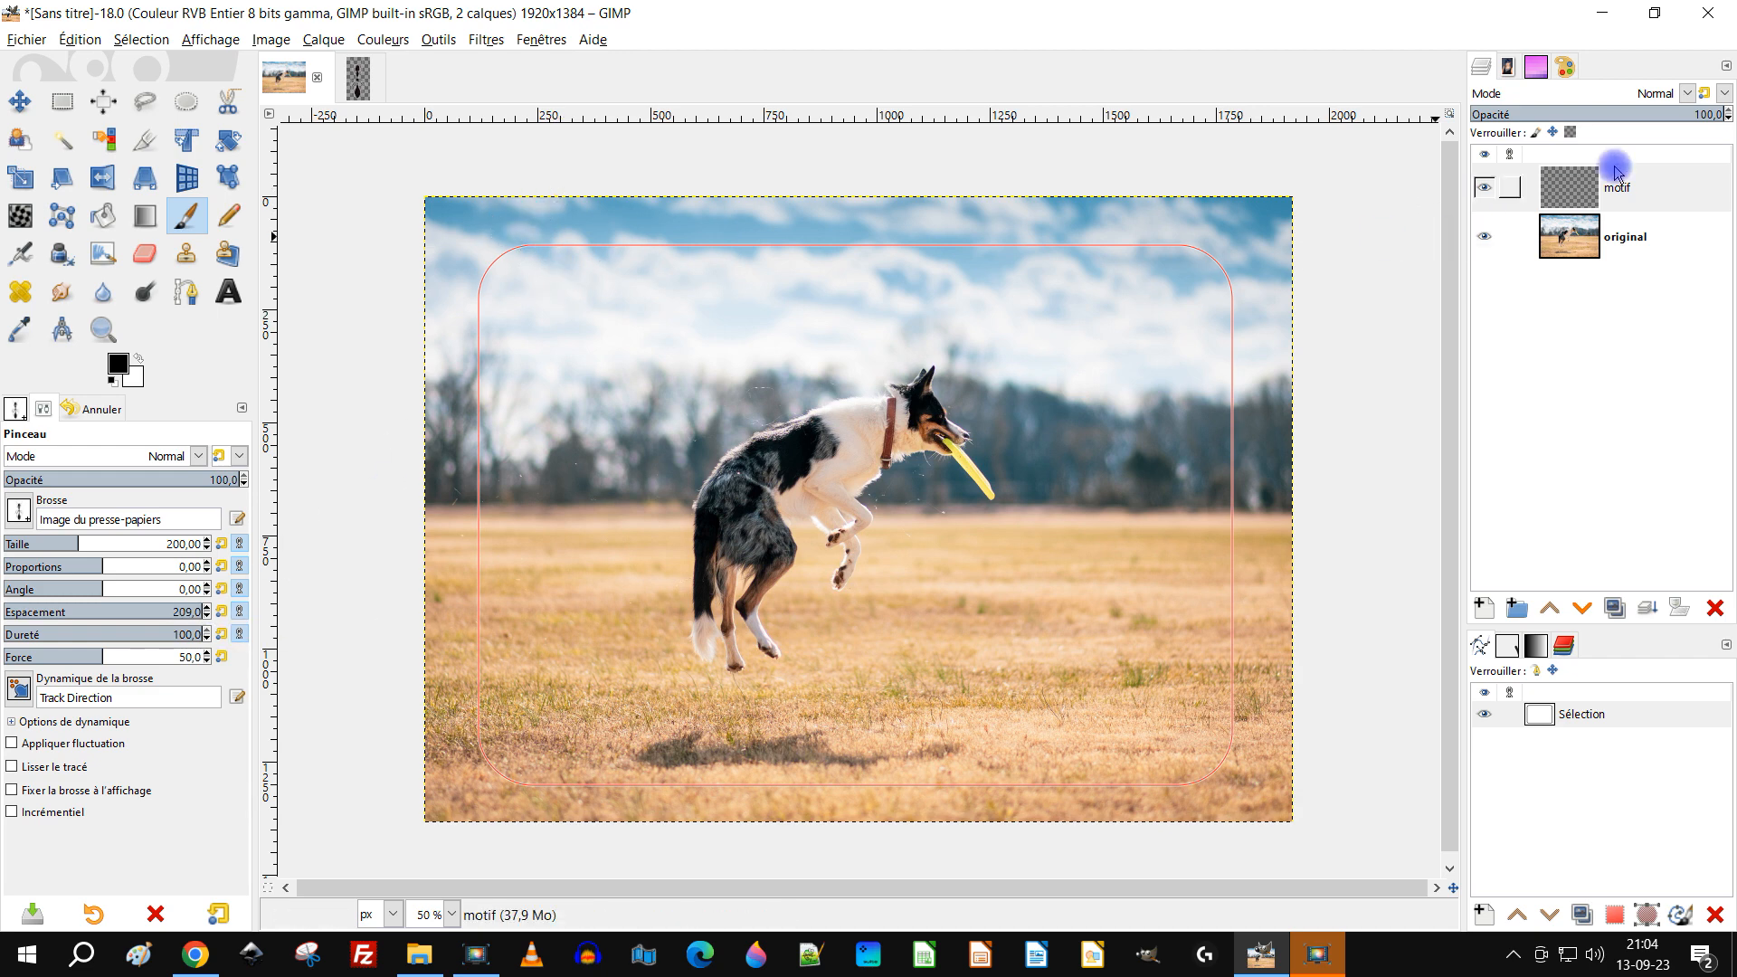
Stroke the rounded rectangle path on the motif layer with the Paintbrush as paint tool and brush dynamics emulated.
left_click(1595, 188)
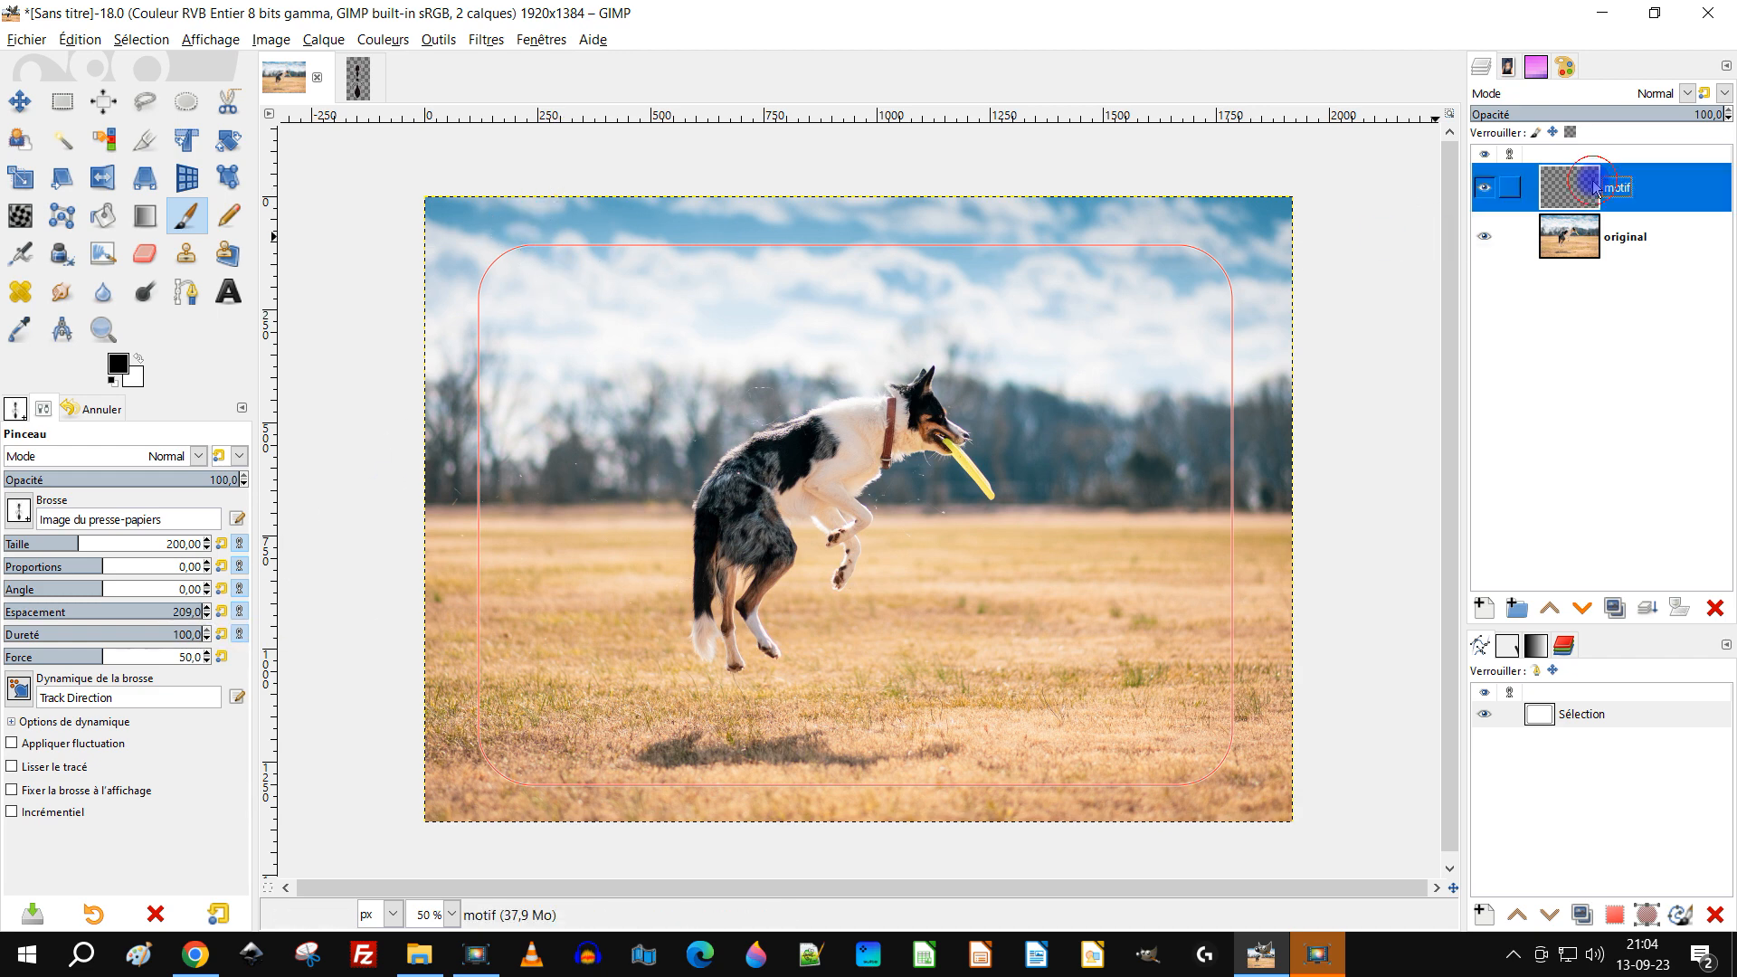
left_click(80, 39)
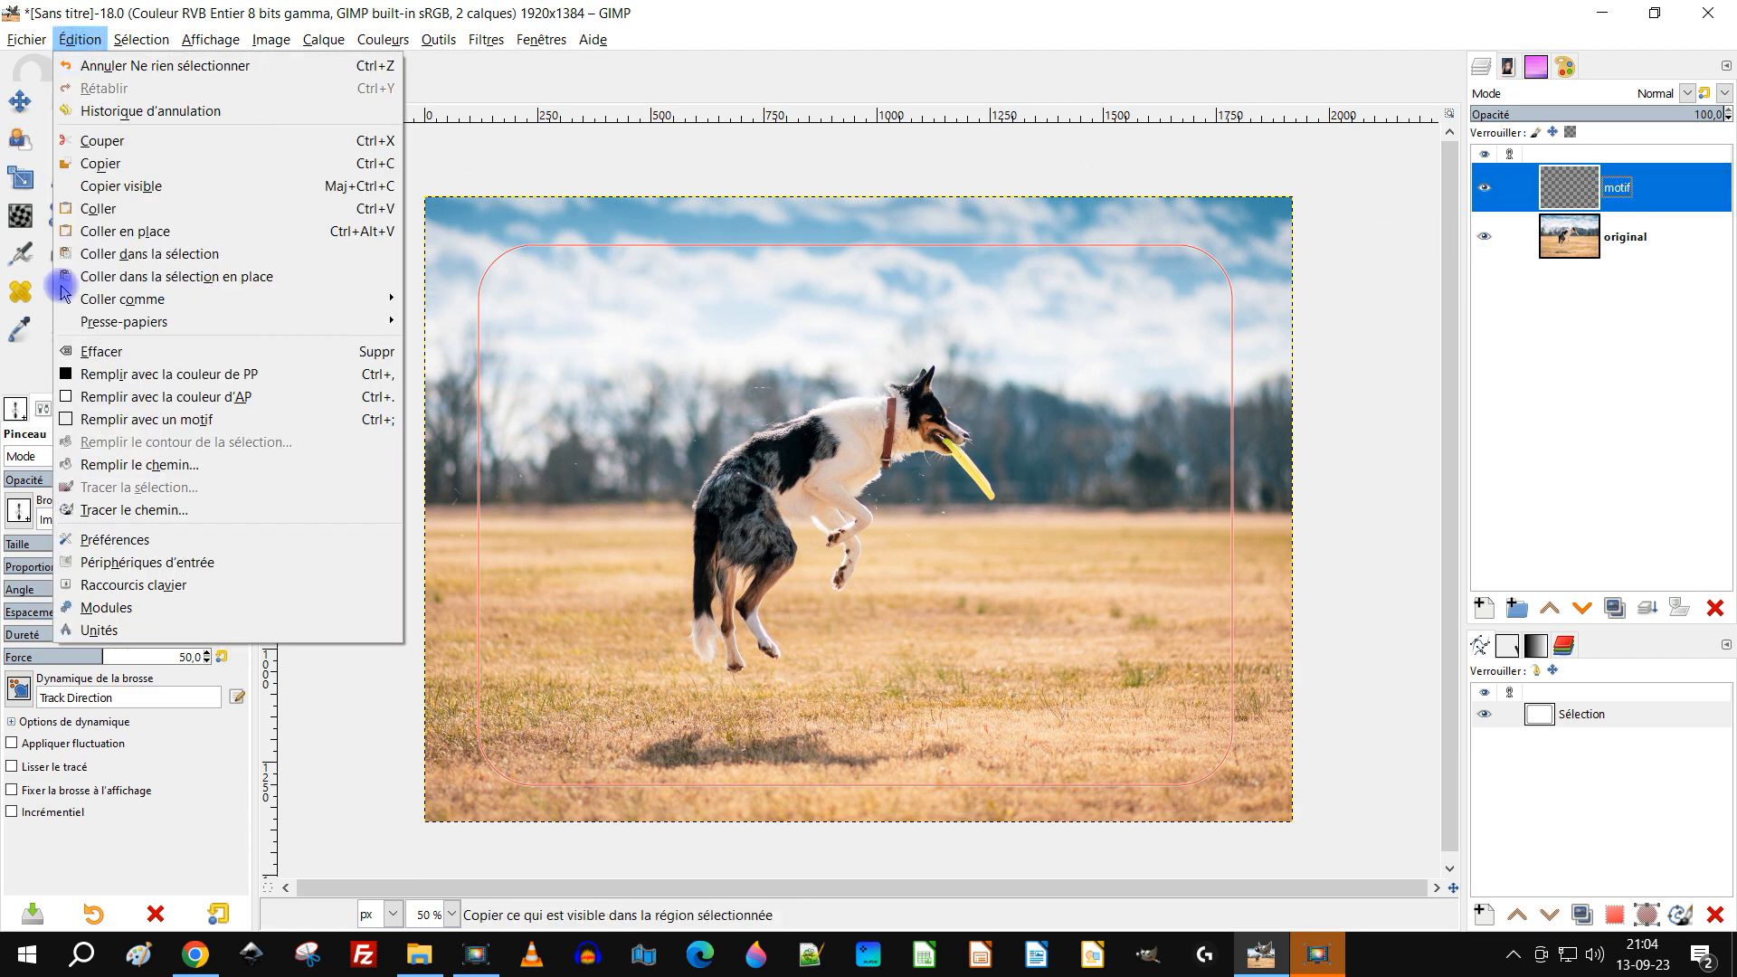
left_click(149, 512)
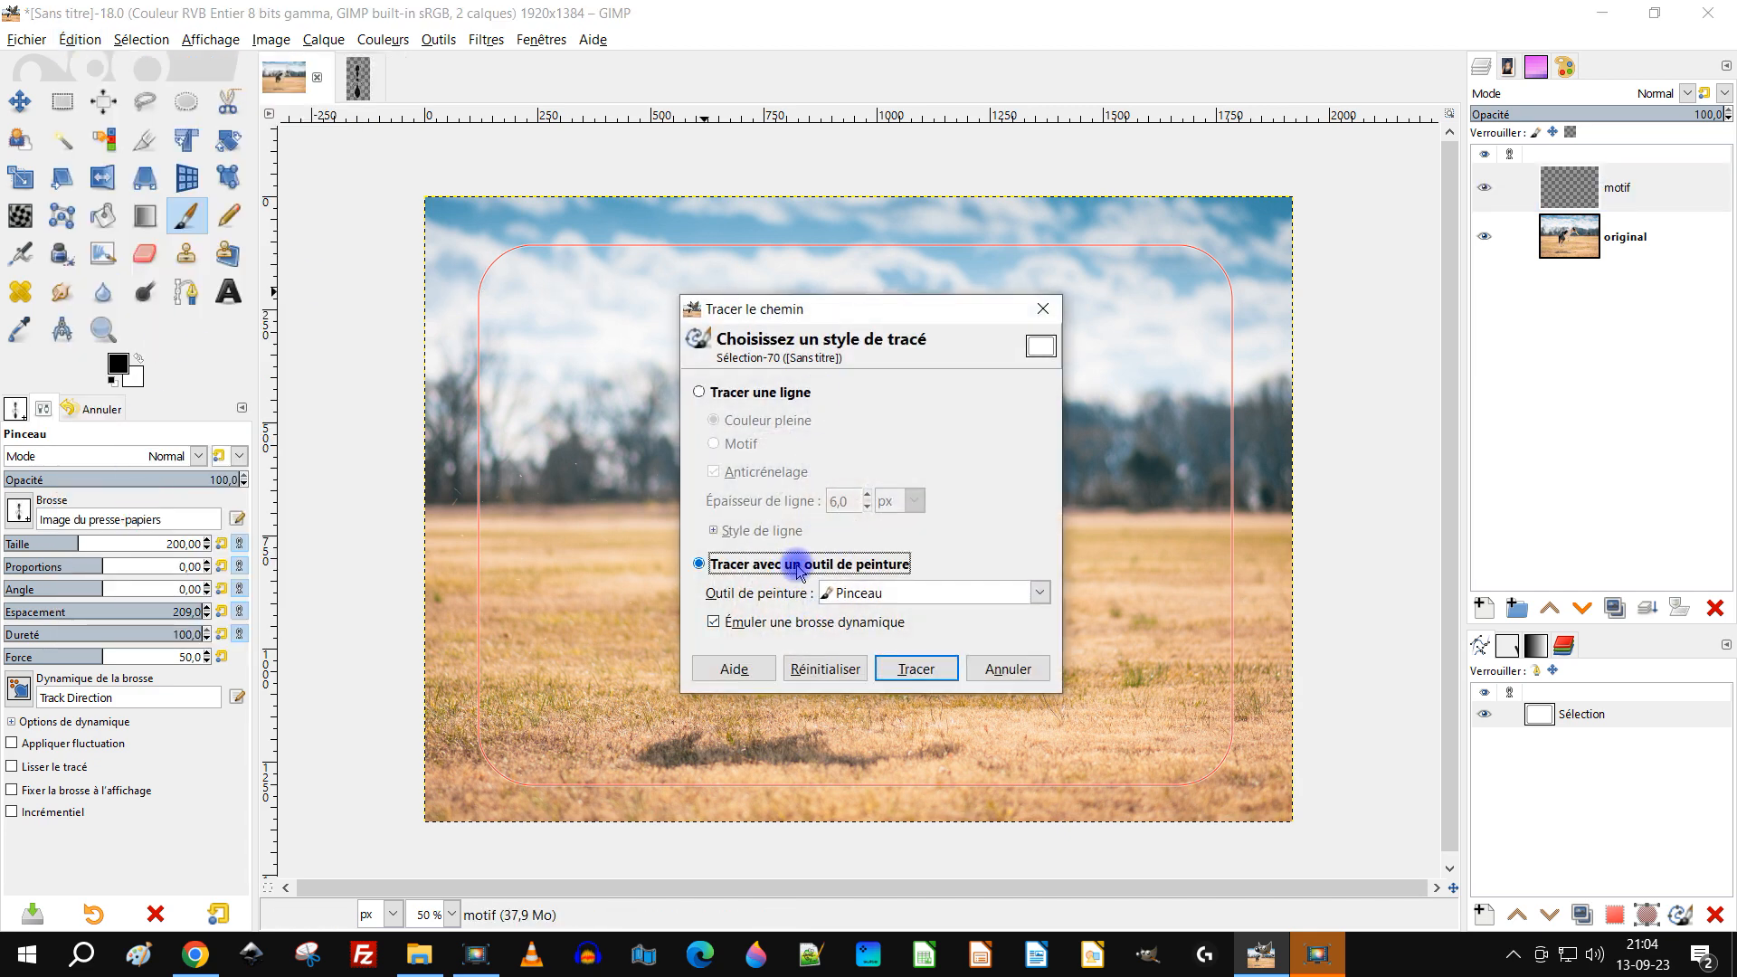
left_click(891, 593)
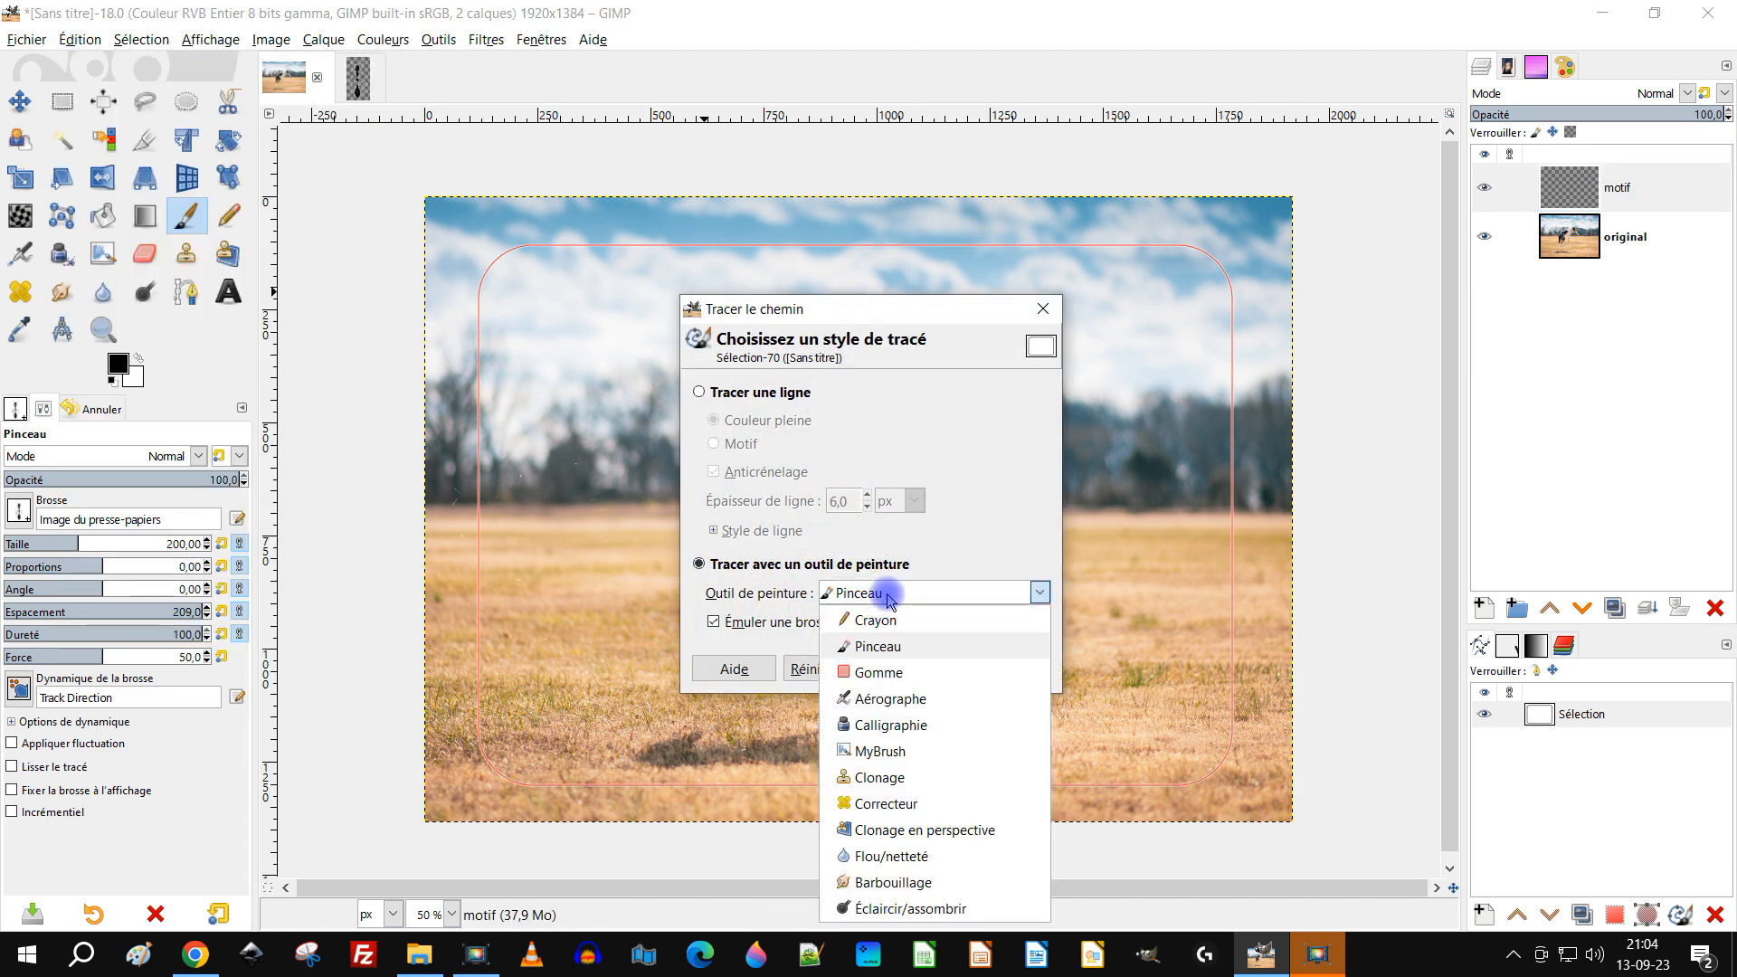
left_click(899, 644)
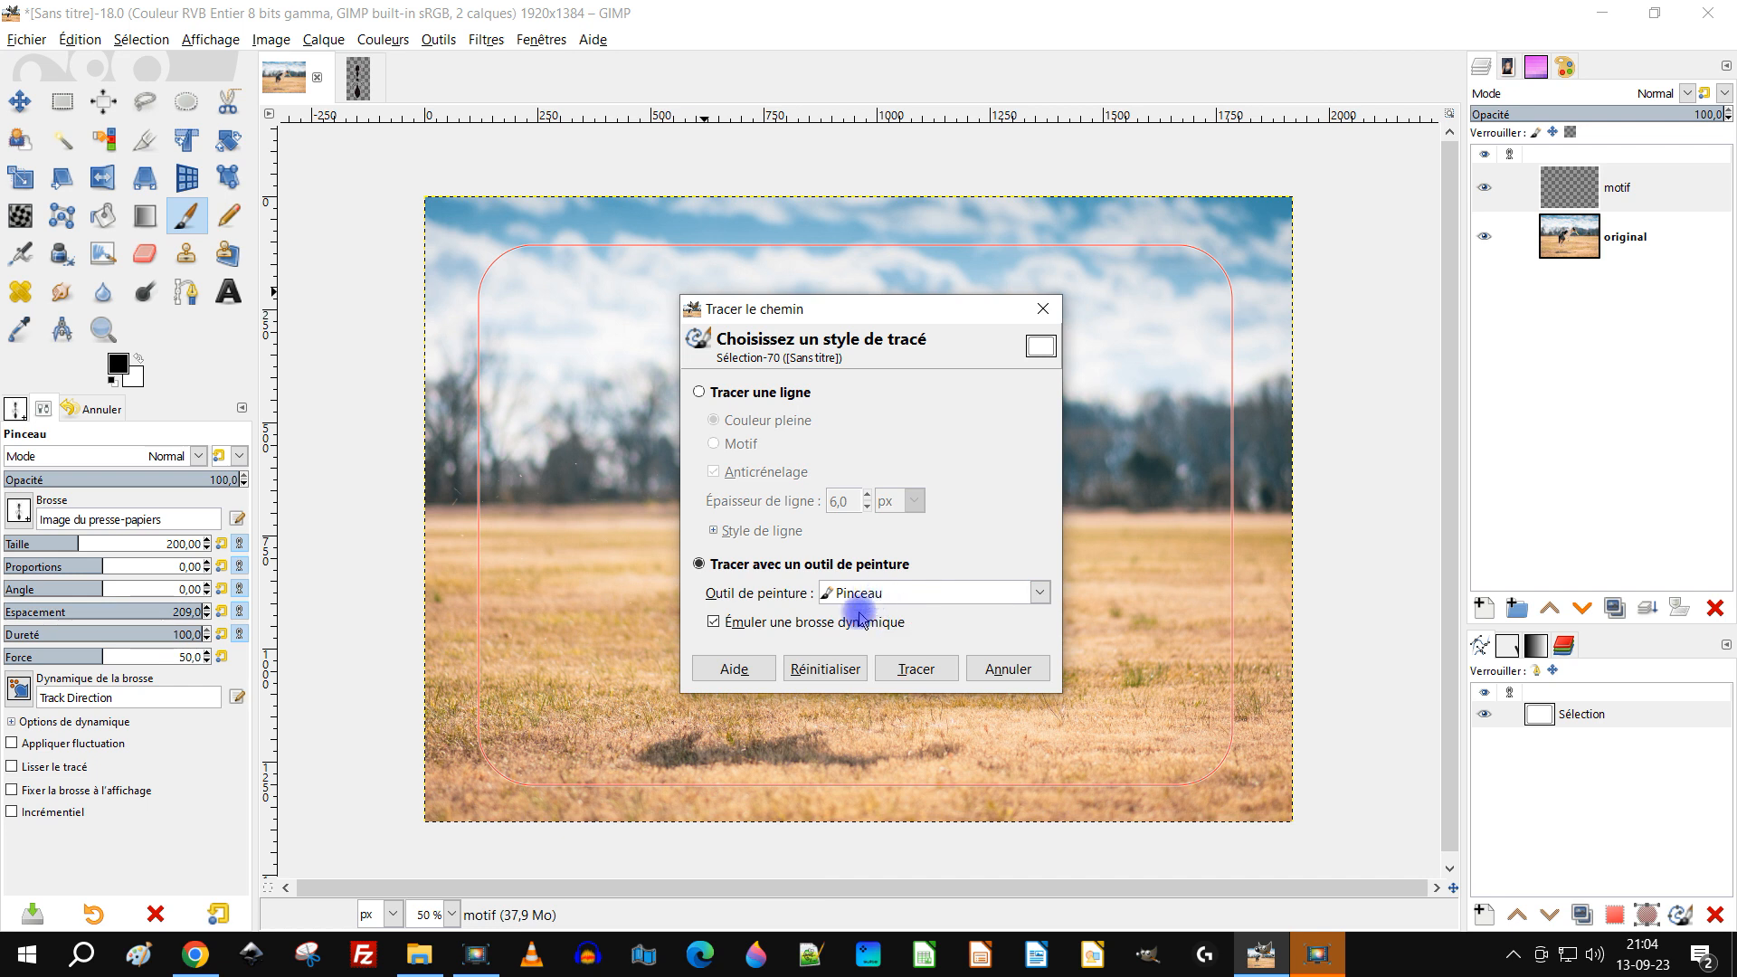
left_click(751, 631)
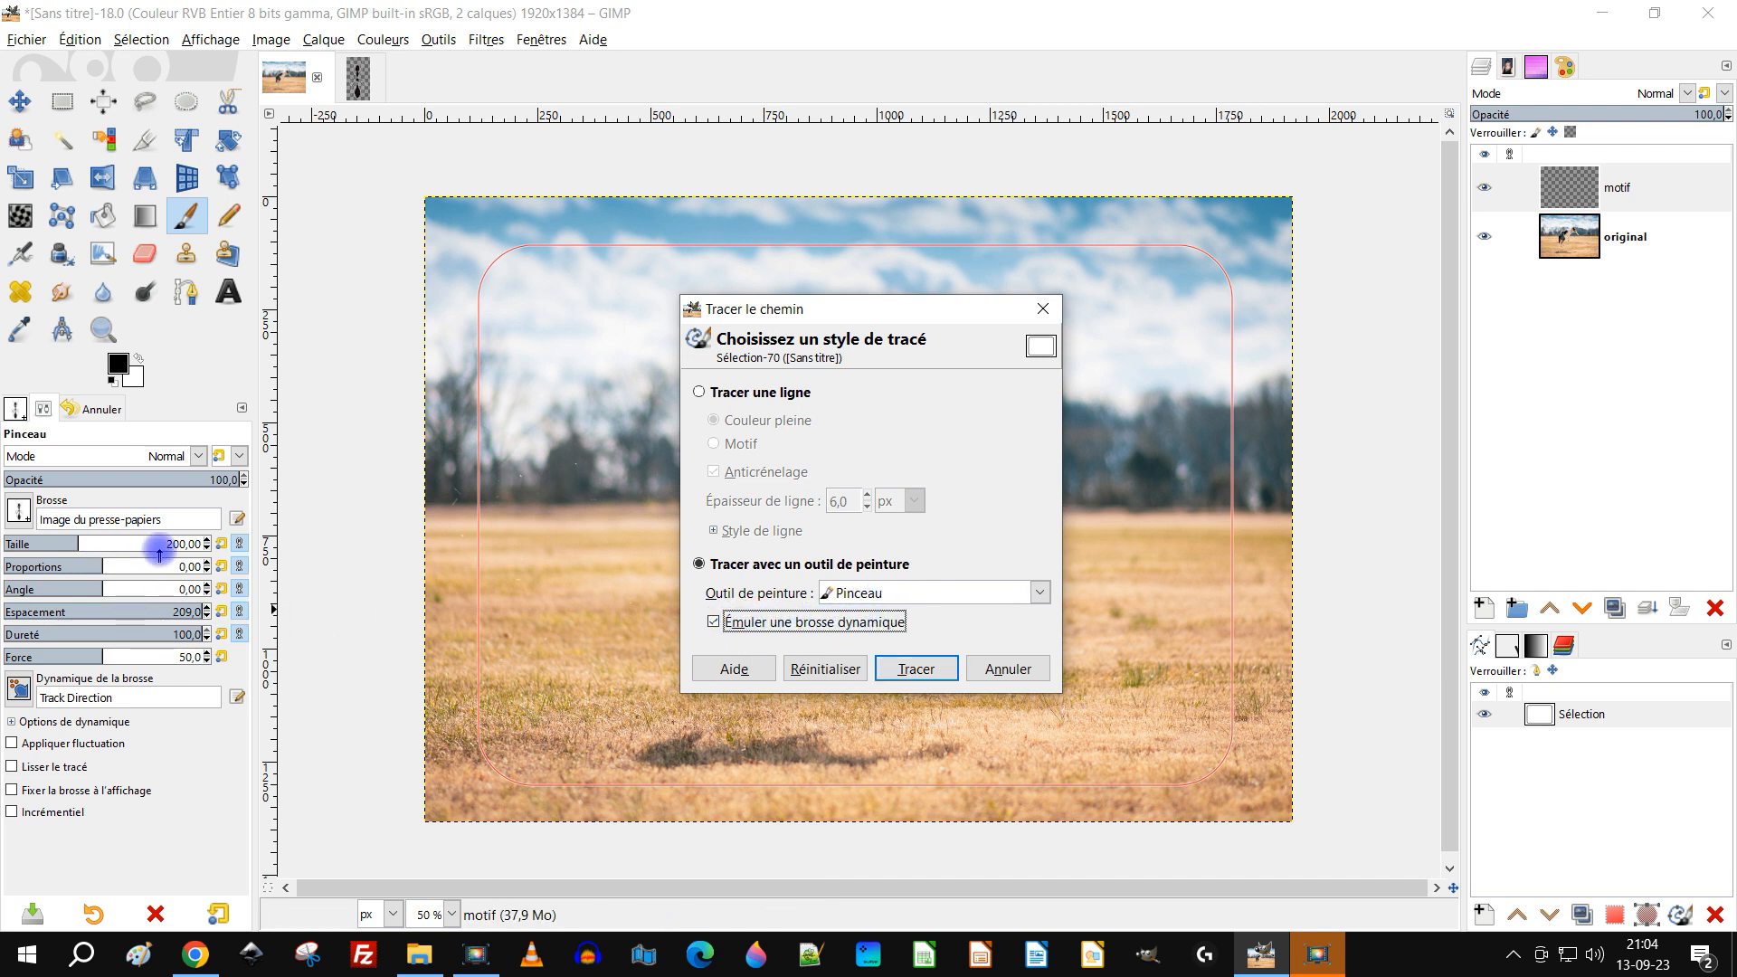
left_click(914, 669)
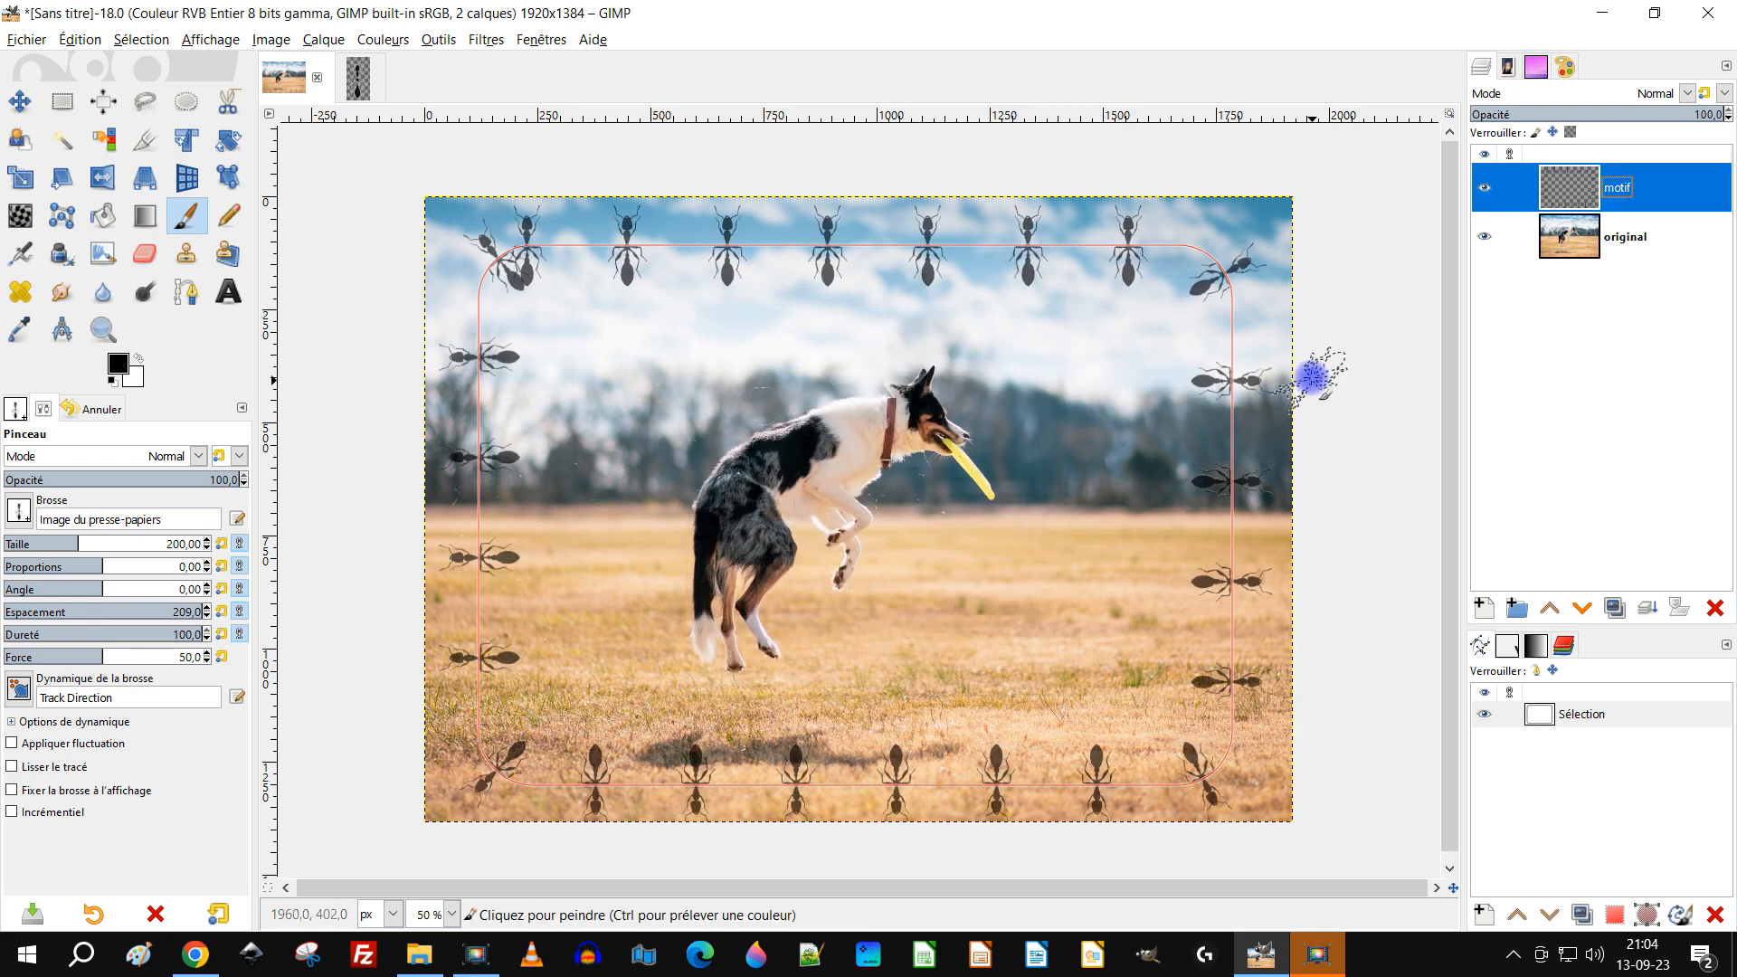
Inspect the ants along the path up close and undo the path stroke.
key("1")
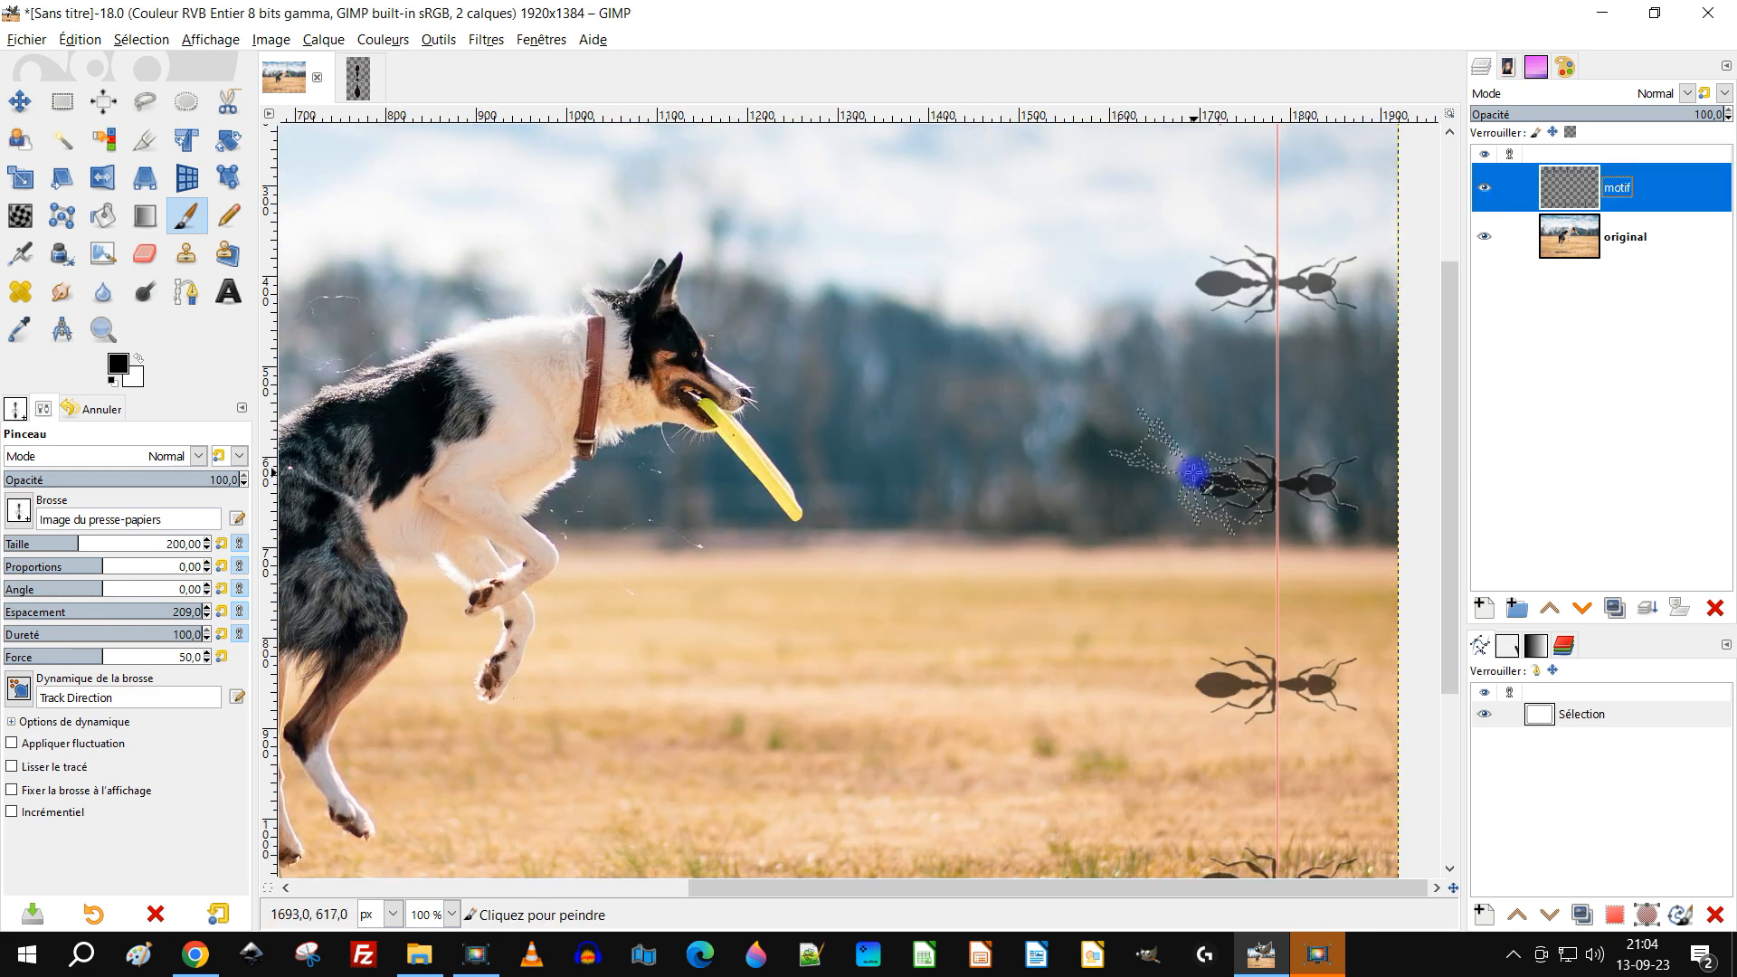
key("shift+ctrl+j")
key("2")
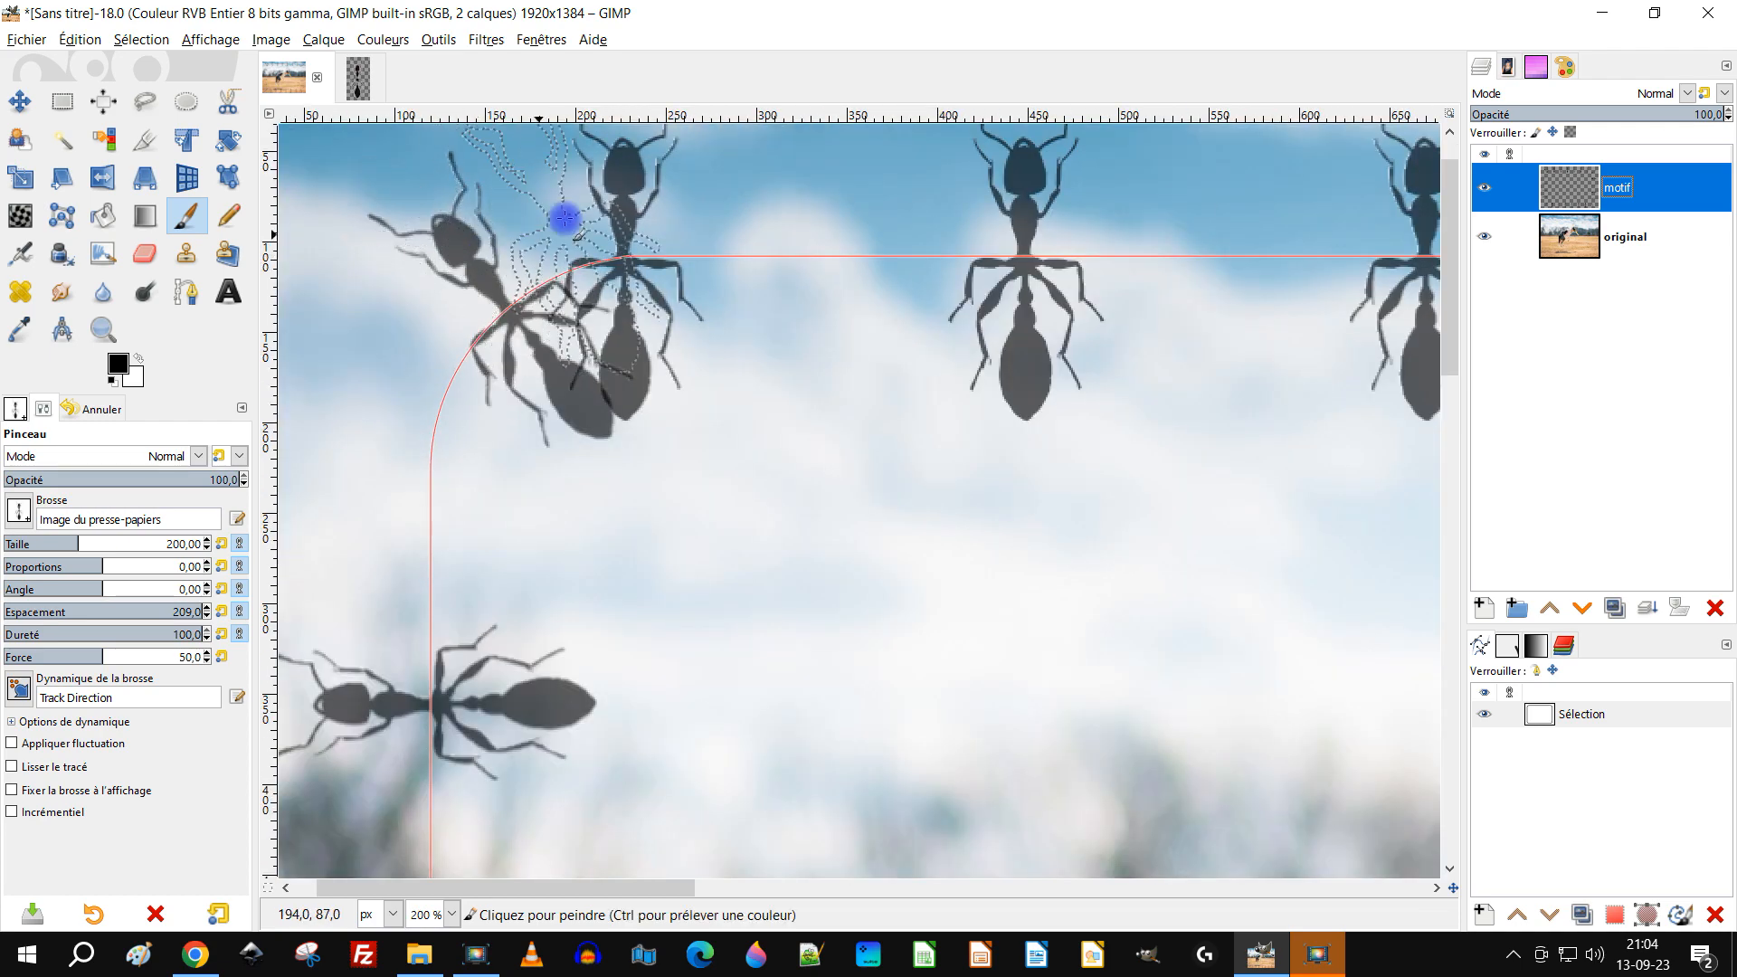
key("shift+2")
left_click_drag(949, 336, 977, 337)
scroll(568, 242, "up", 1)
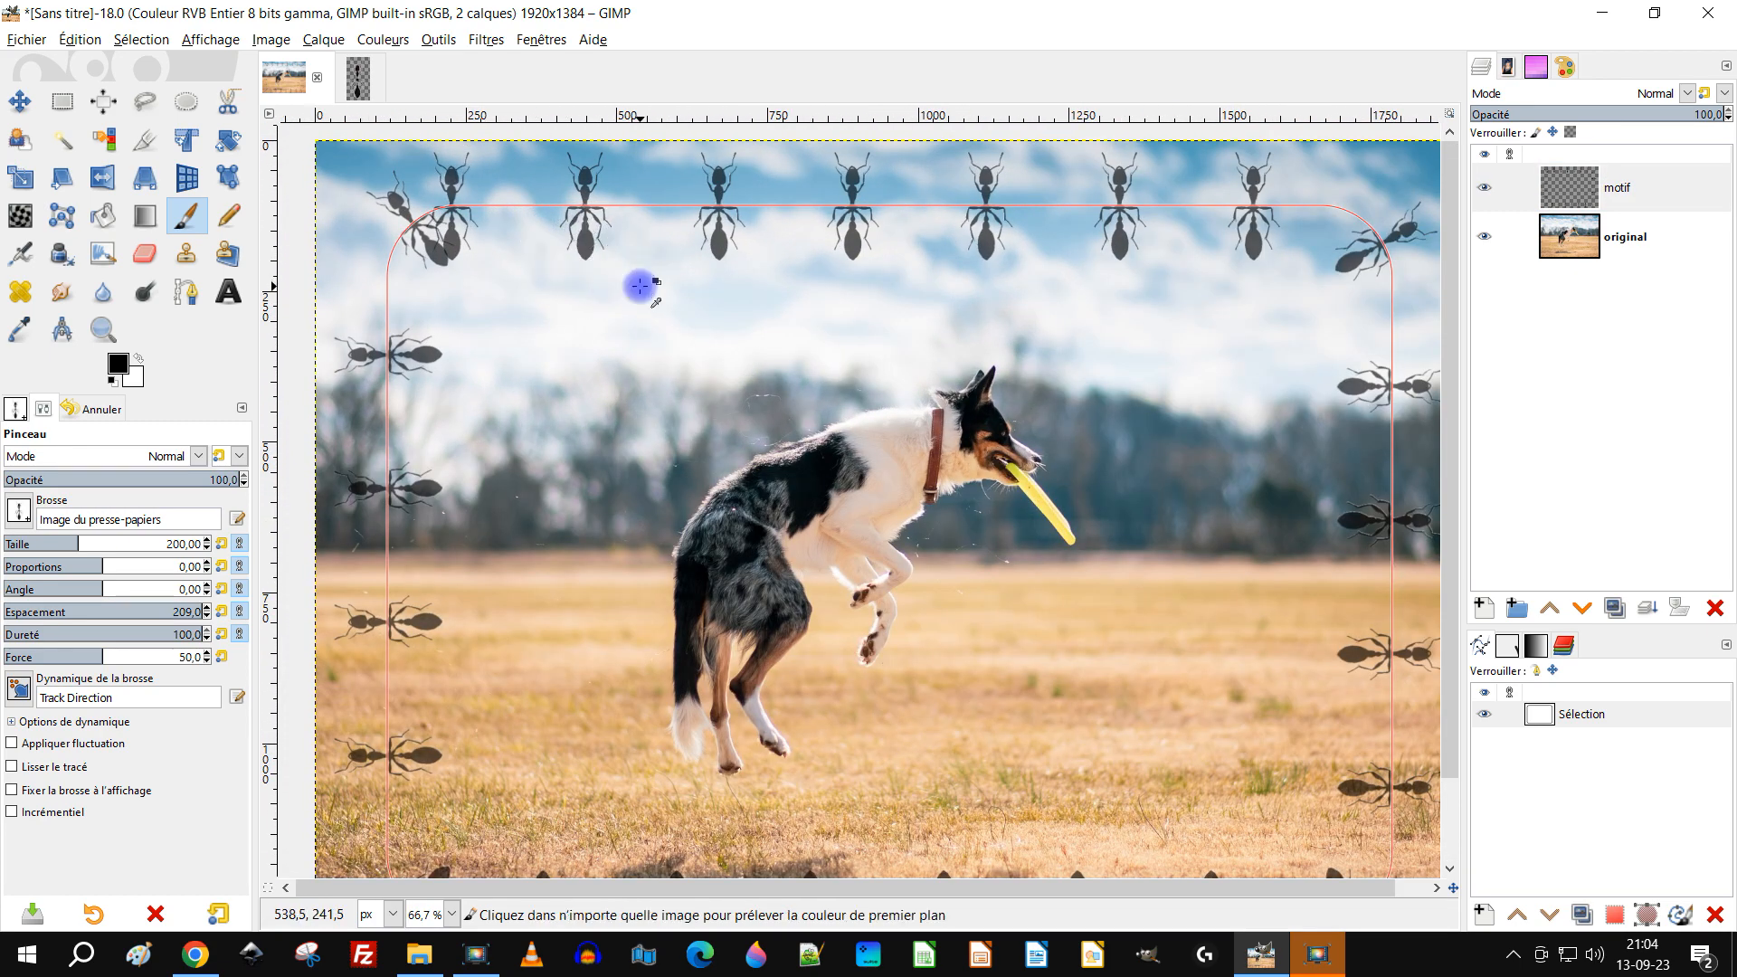
key("ctrl+z")
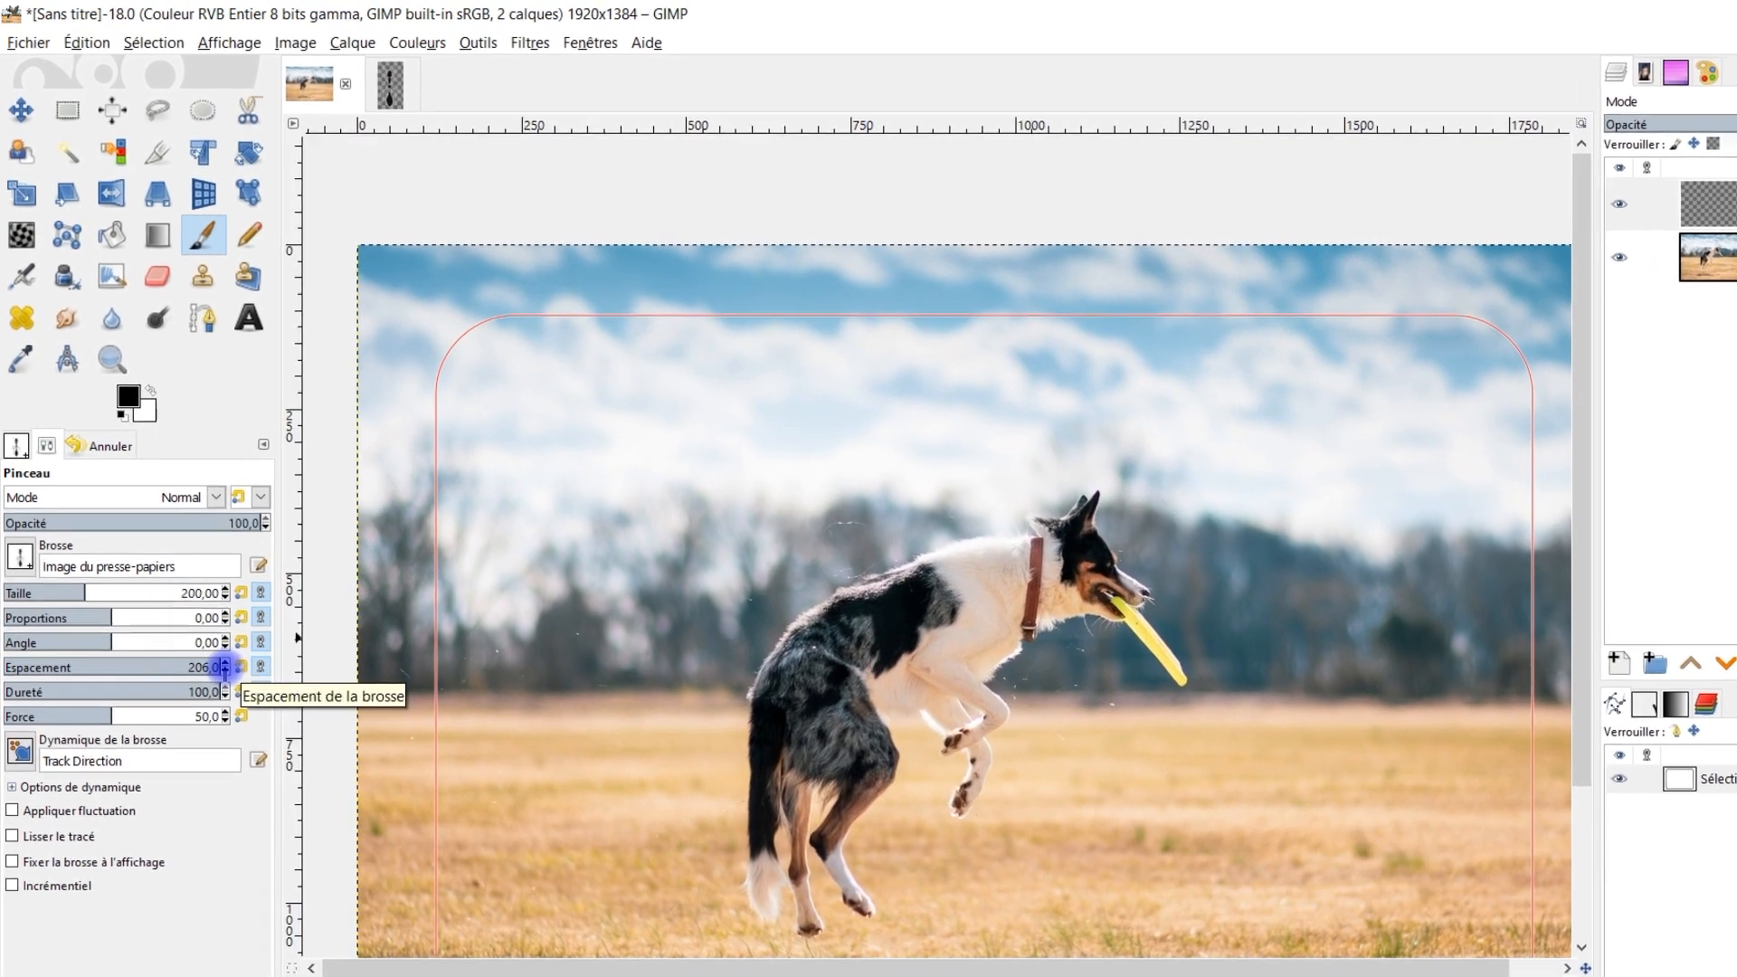
Set the brush spacing to 159 and stroke the path on the motif layer with the Paintbrush and emulated brush dynamics.
left_click_drag(201, 609, 185, 613)
left_click_drag(228, 750, 216, 749)
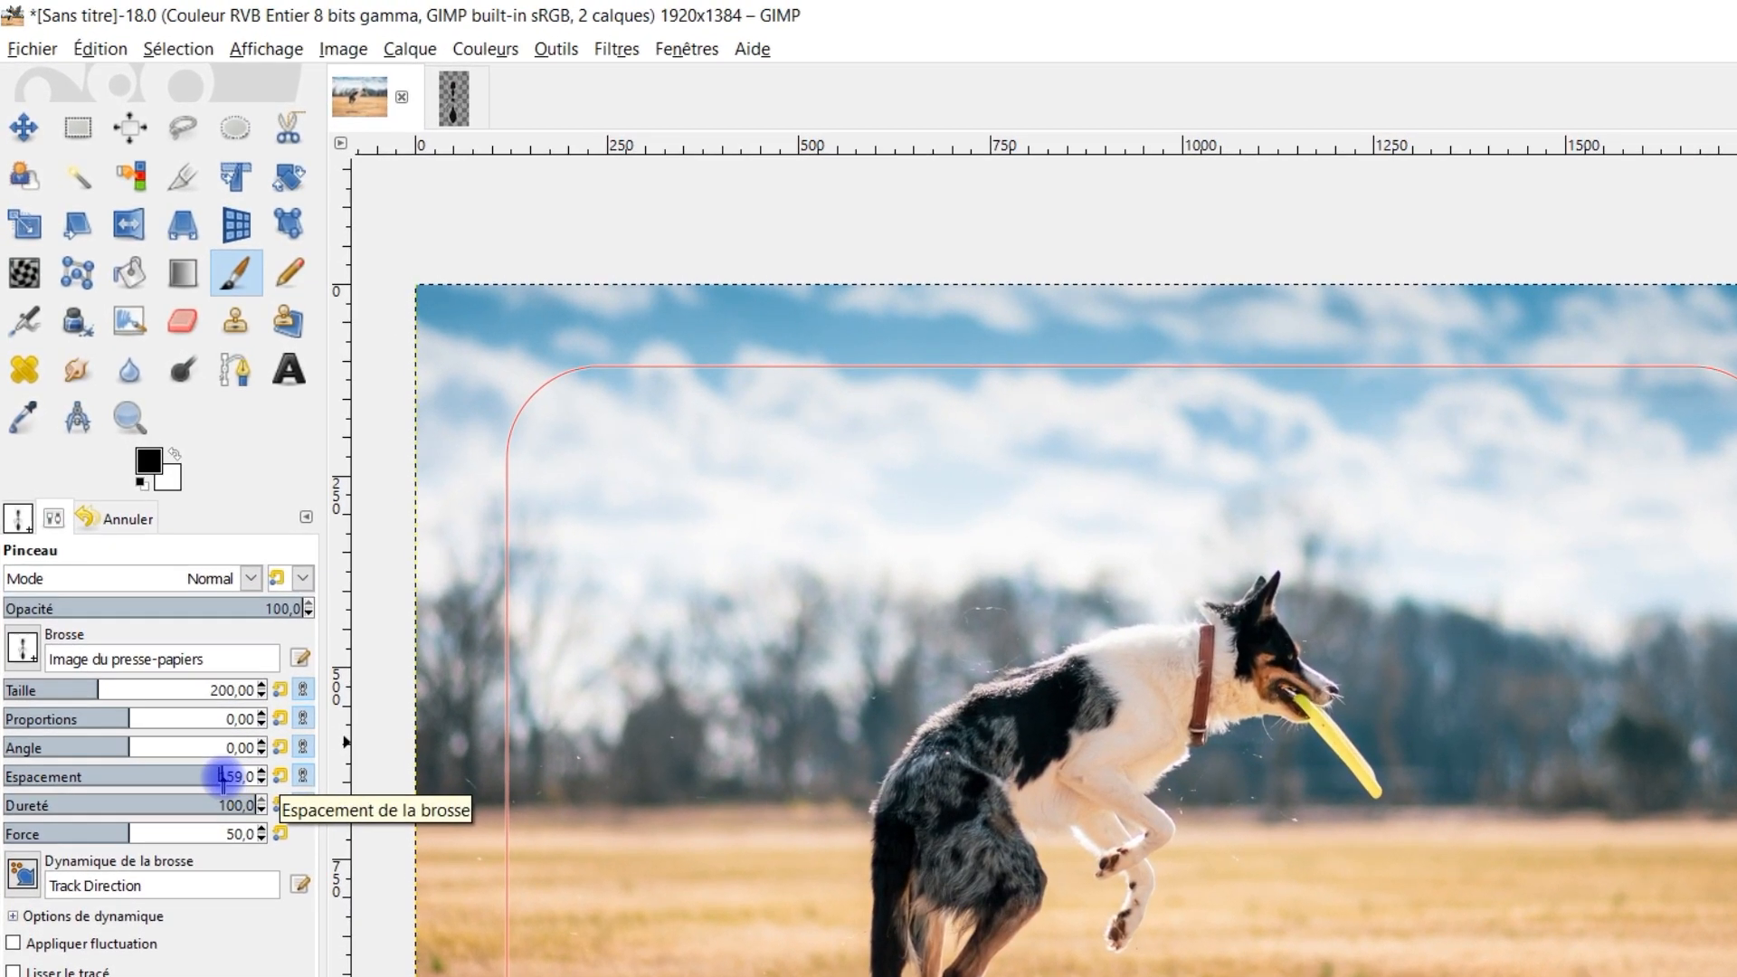
left_click(104, 51)
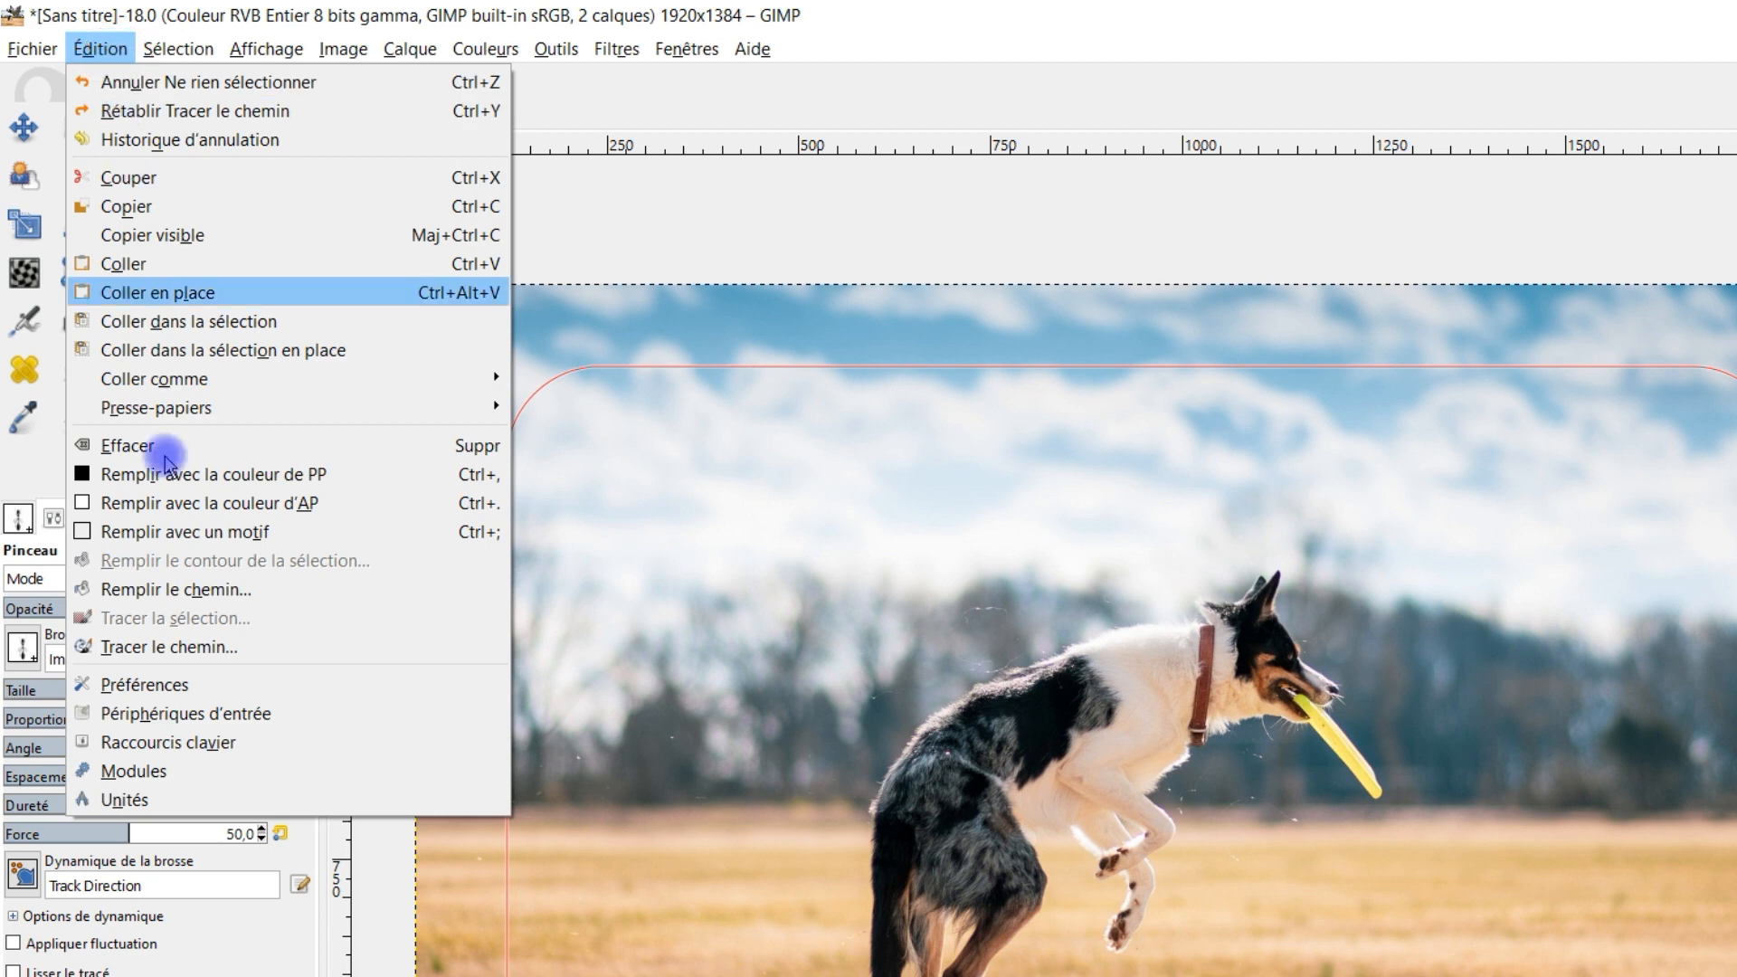
left_click(195, 647)
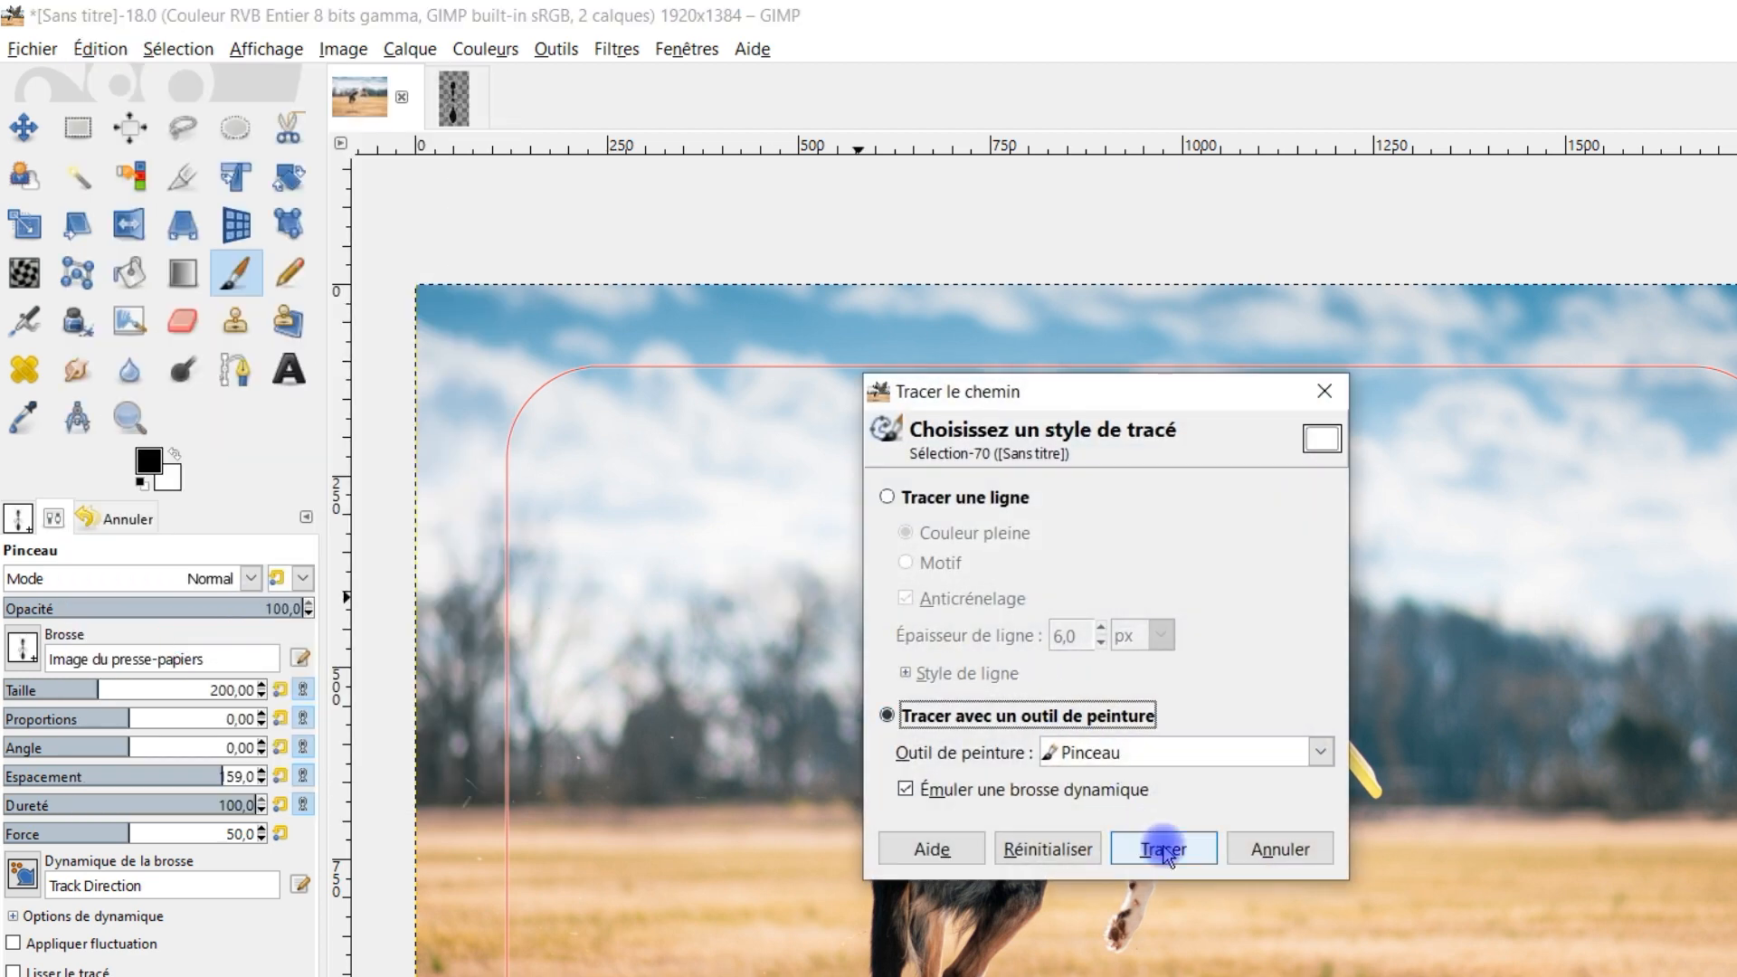
left_click(1164, 851)
scroll(1167, 762, "down", 3)
scroll(1225, 909, "up", 1)
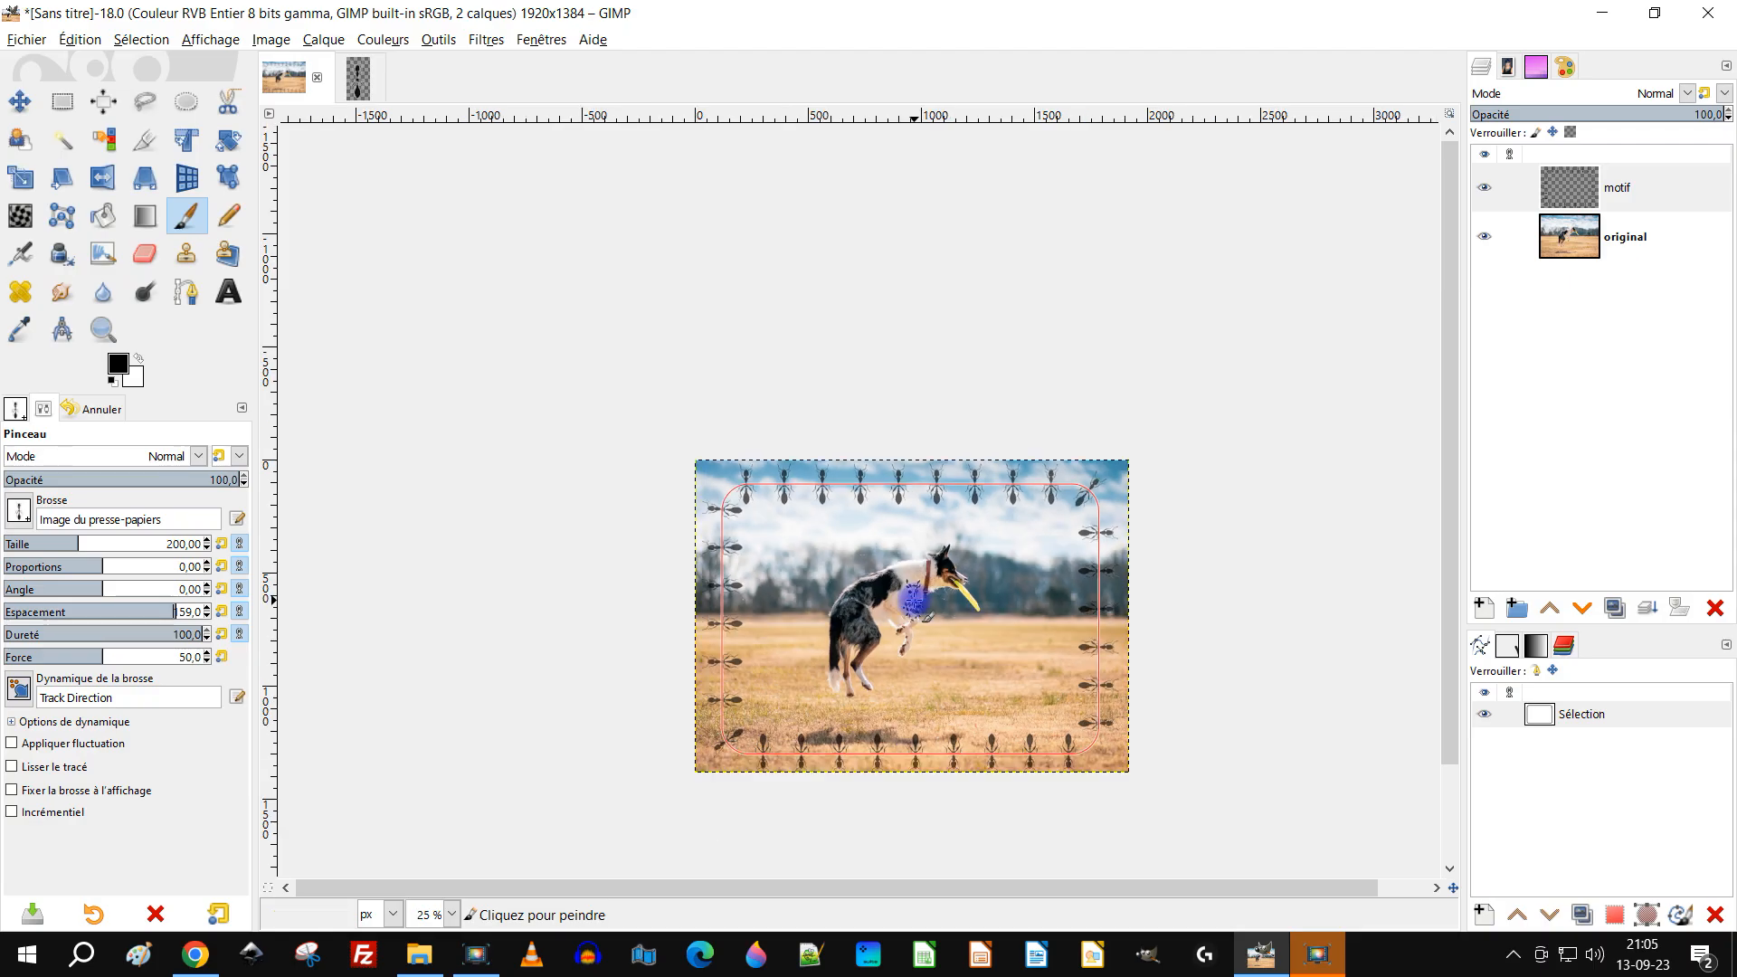
scroll(964, 714, "up", 1)
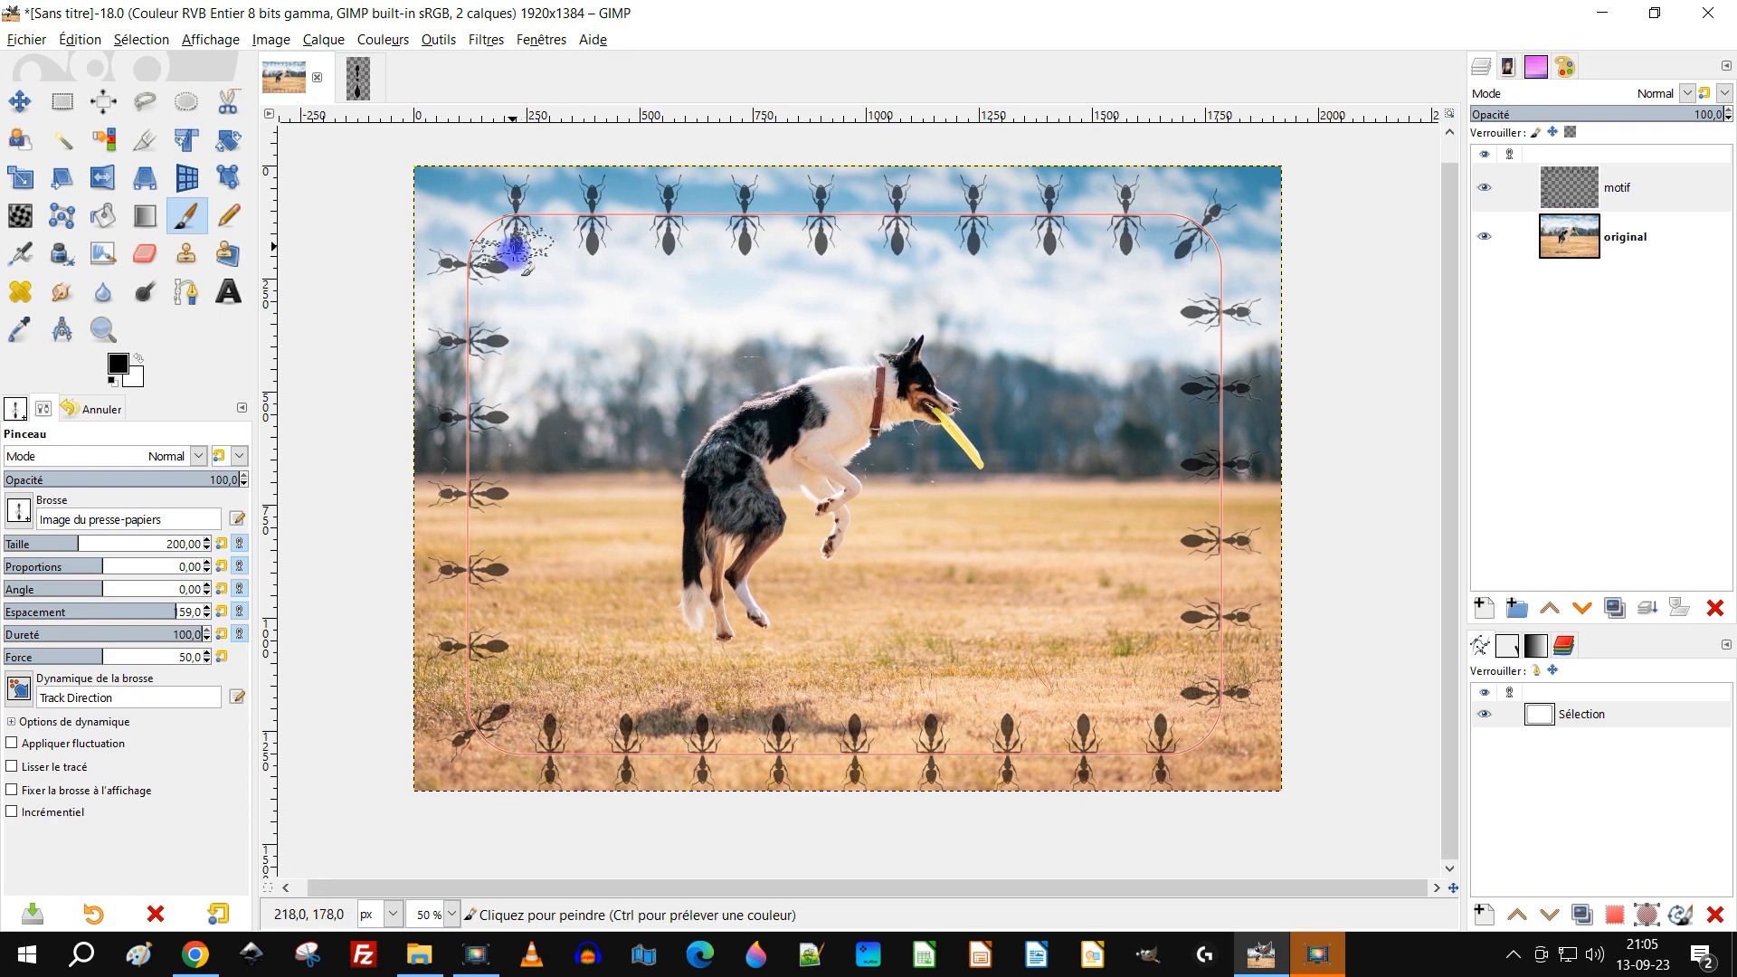
left_click_drag(973, 536, 898, 515)
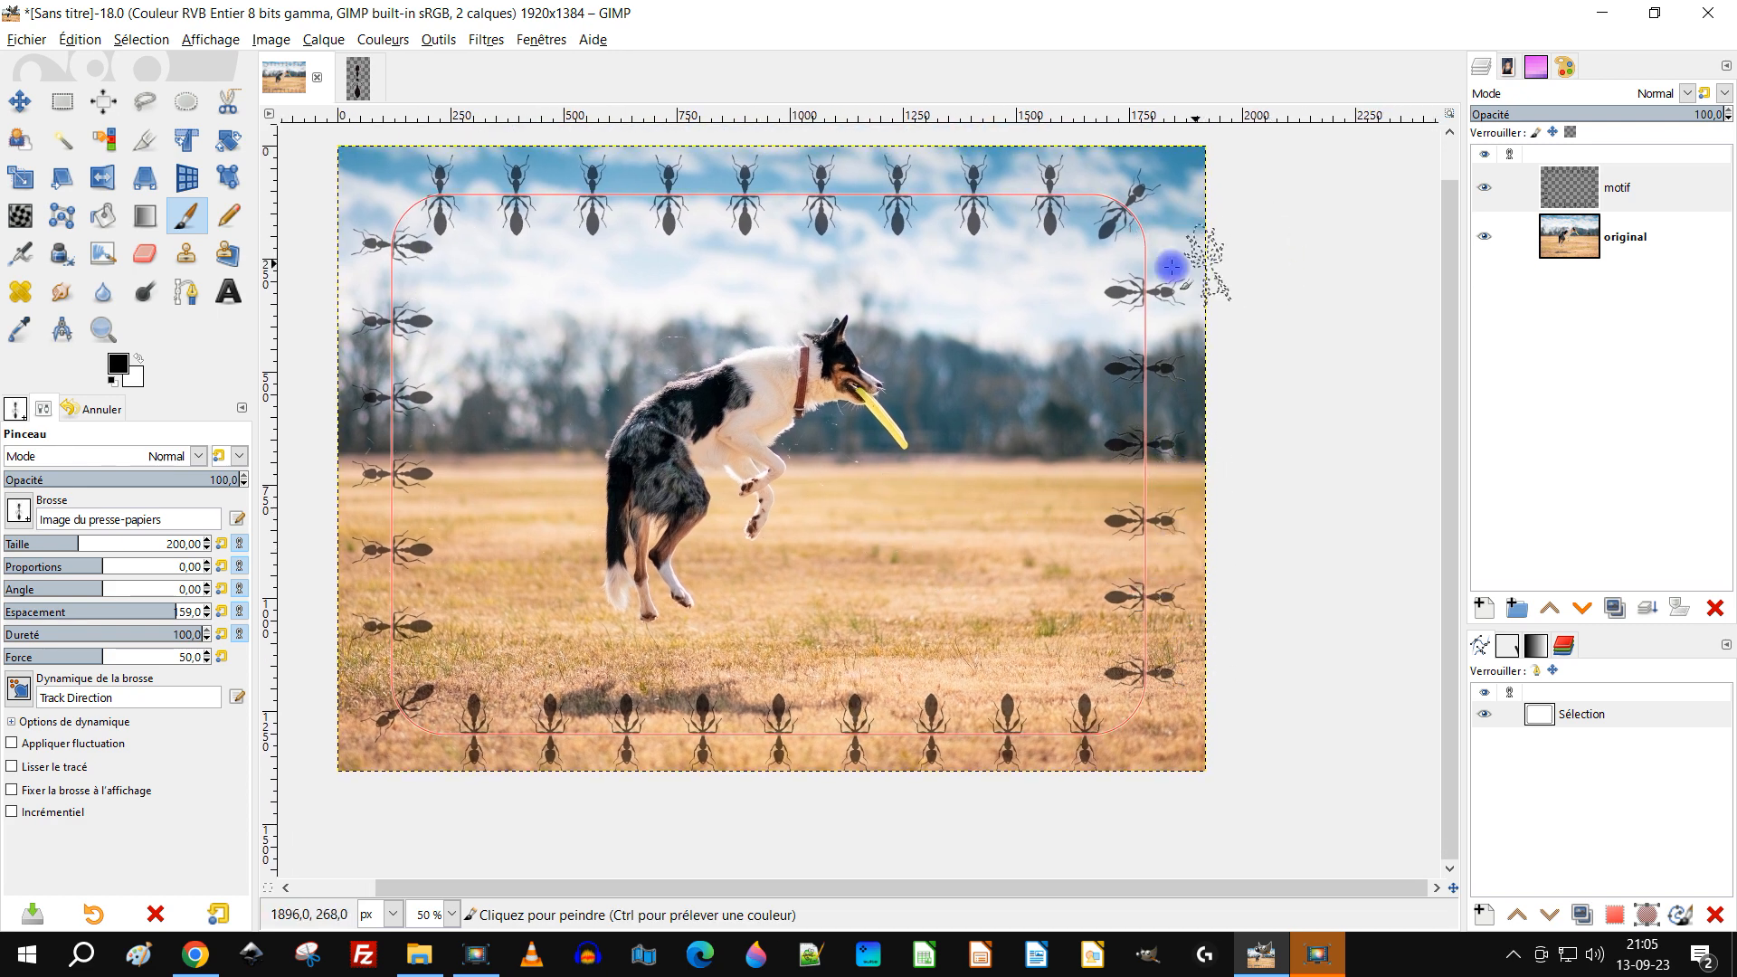
Duplicate the motif layer twice and merge both copies down into the motif layer.
left_click(1549, 194)
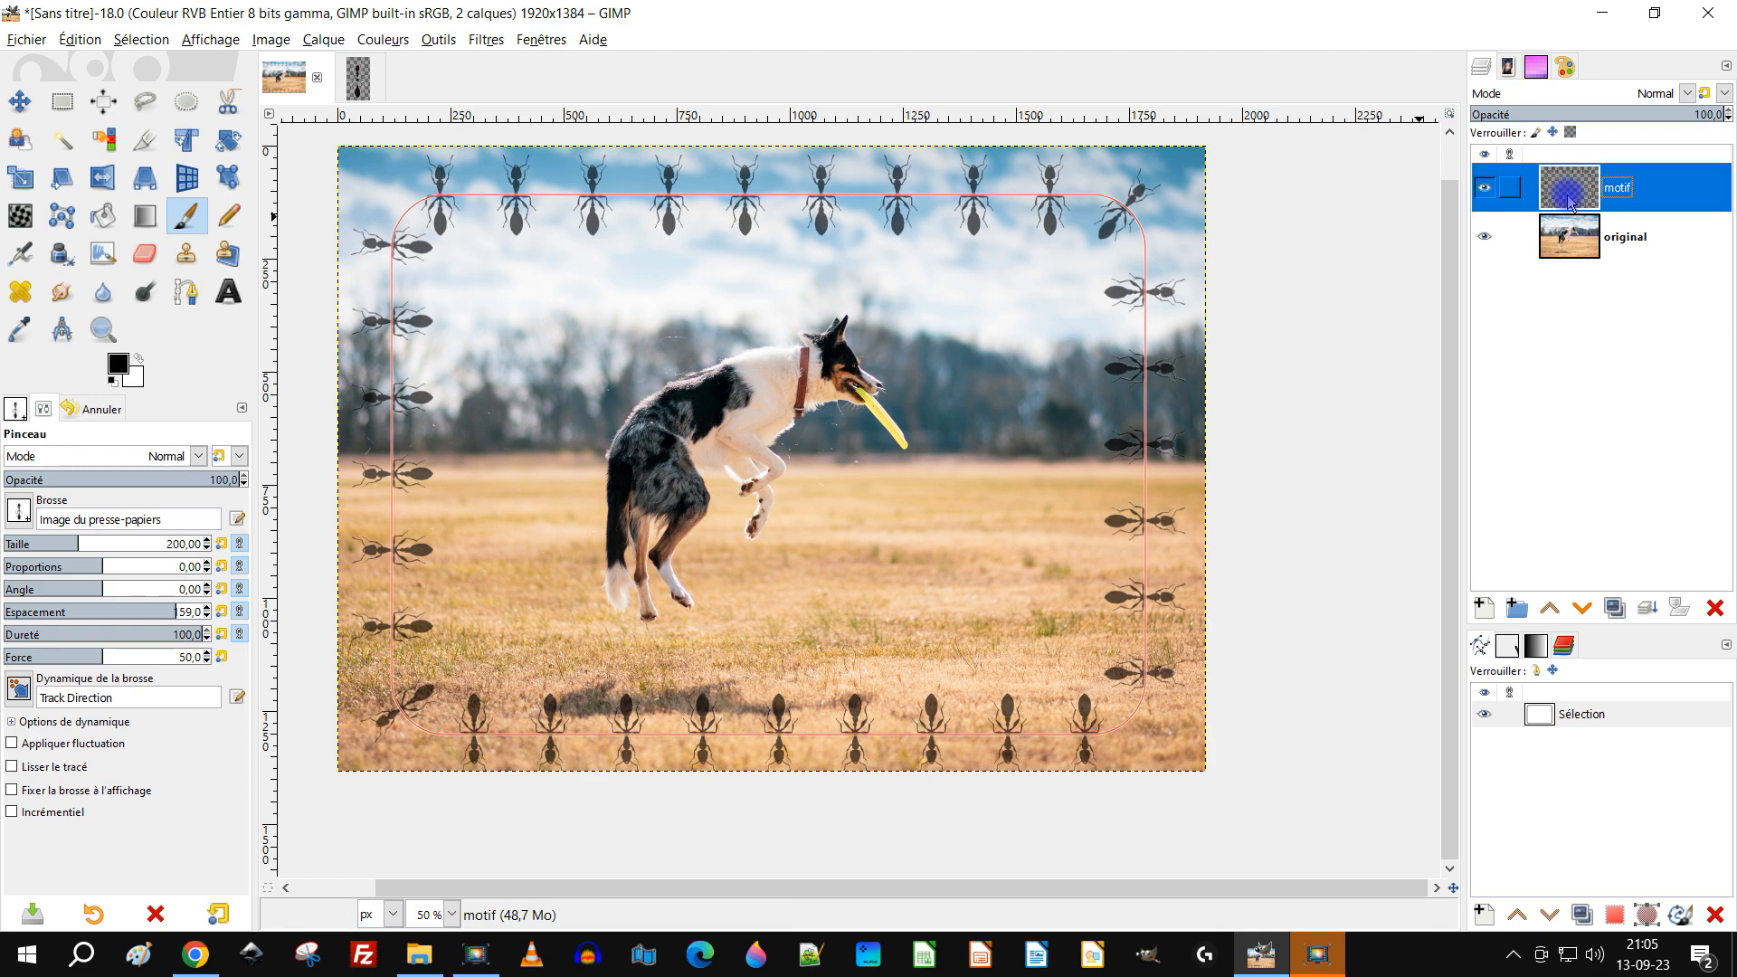
left_click(1615, 609)
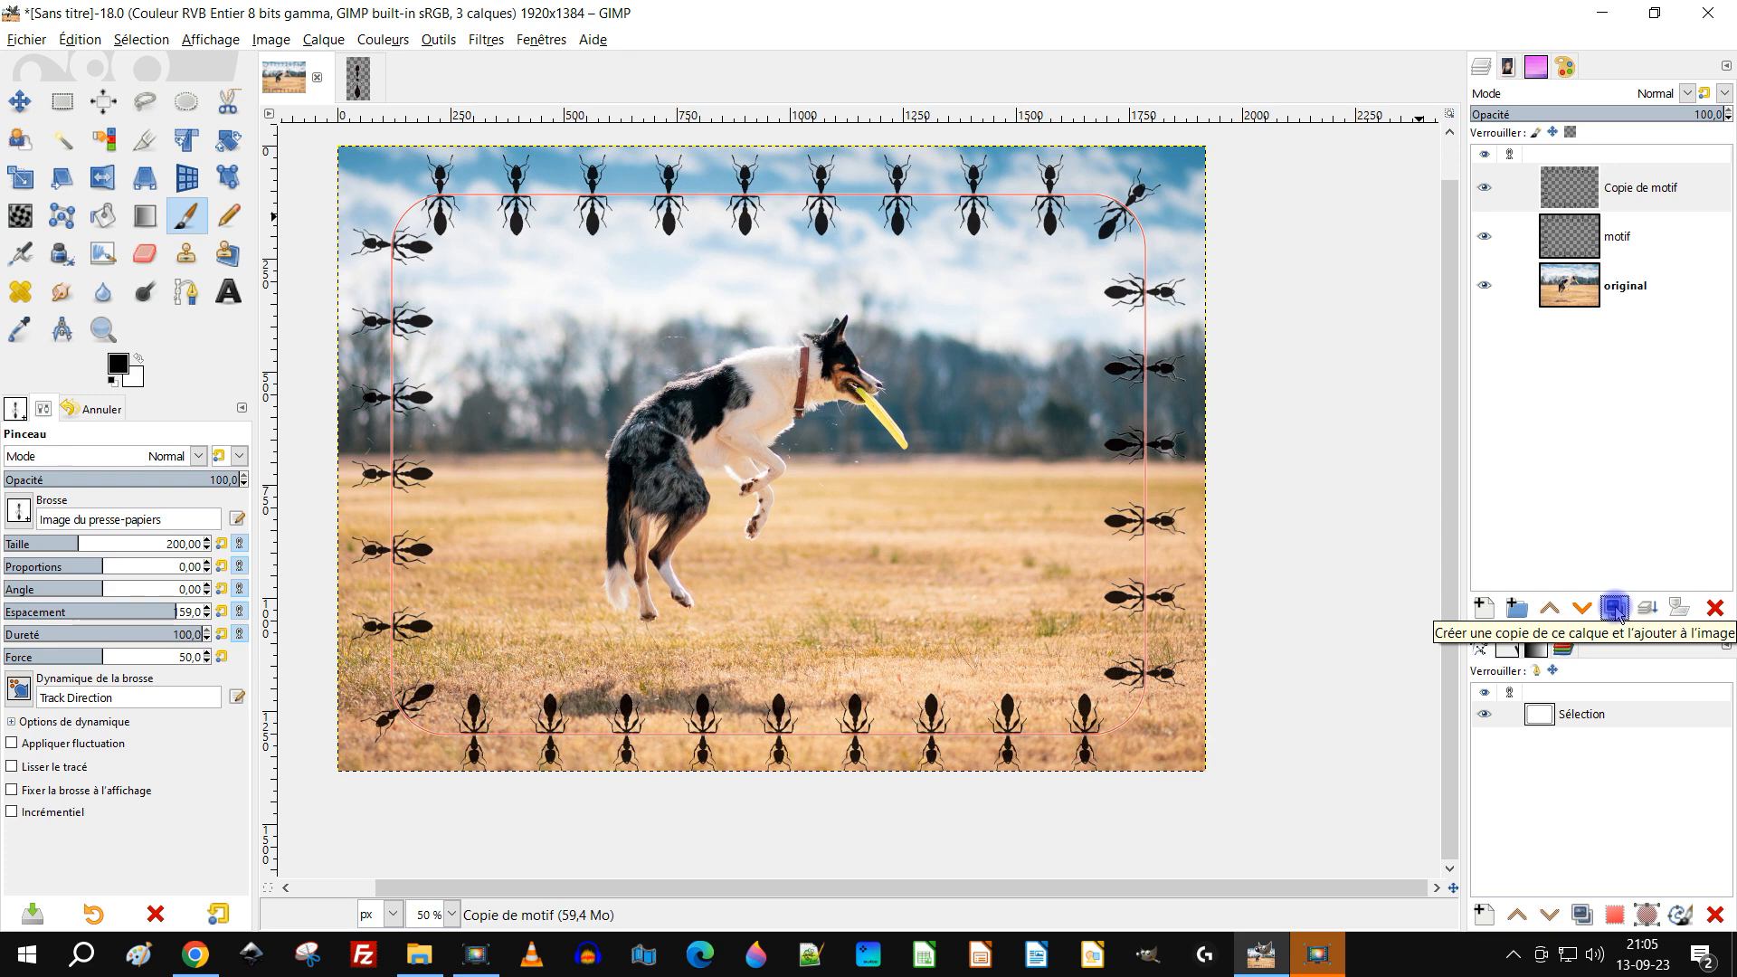
left_click(1615, 608)
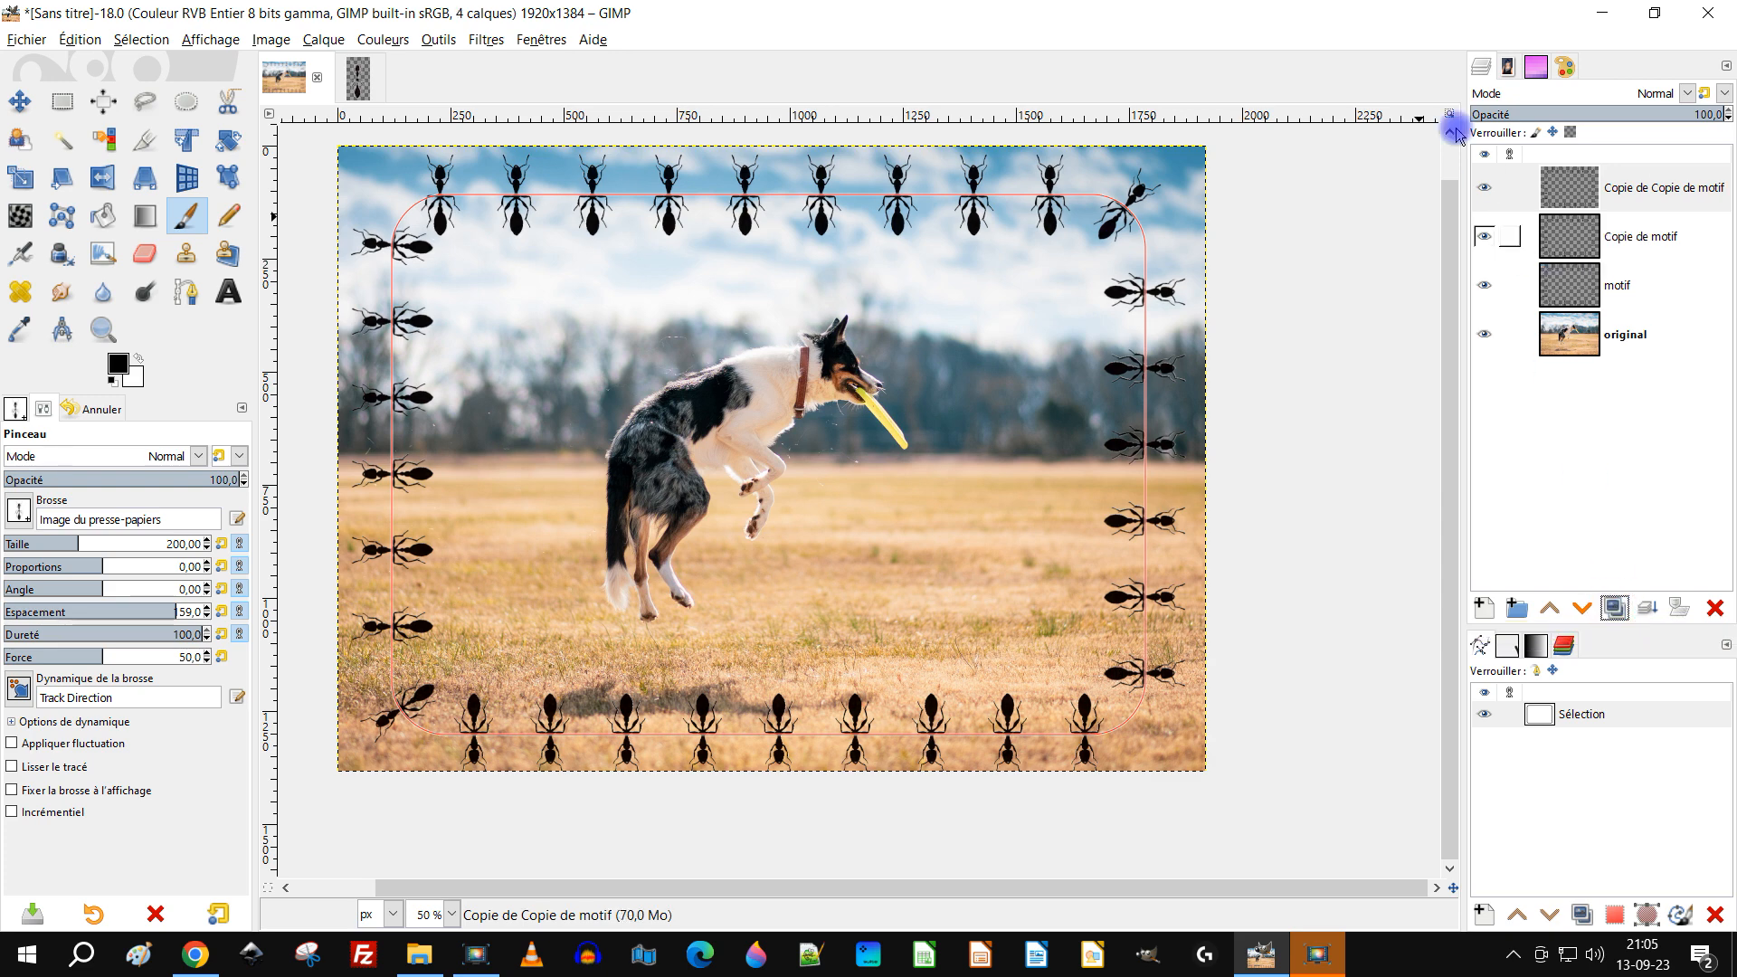
left_click(1645, 609)
left_click(1644, 609)
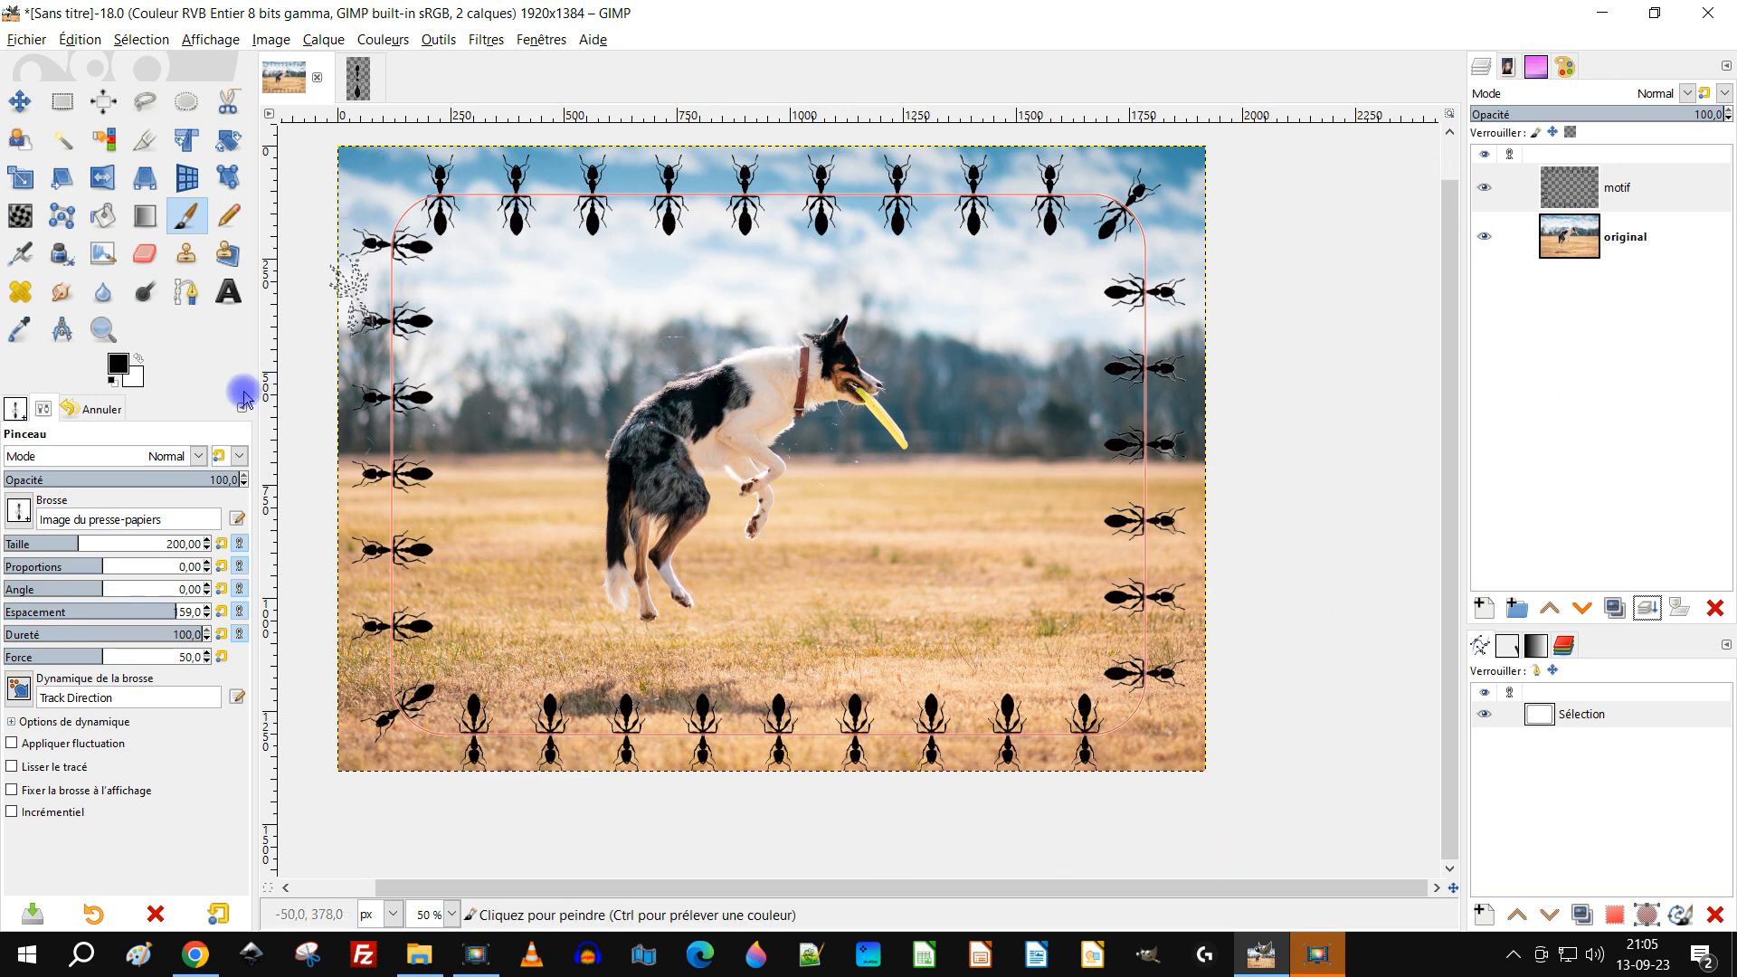
Turn the paintbrush dynamics off with Dynamics Off and switch the brush to 2. Hardness 075.
left_click(23, 694)
scroll(46, 485, "up", 5)
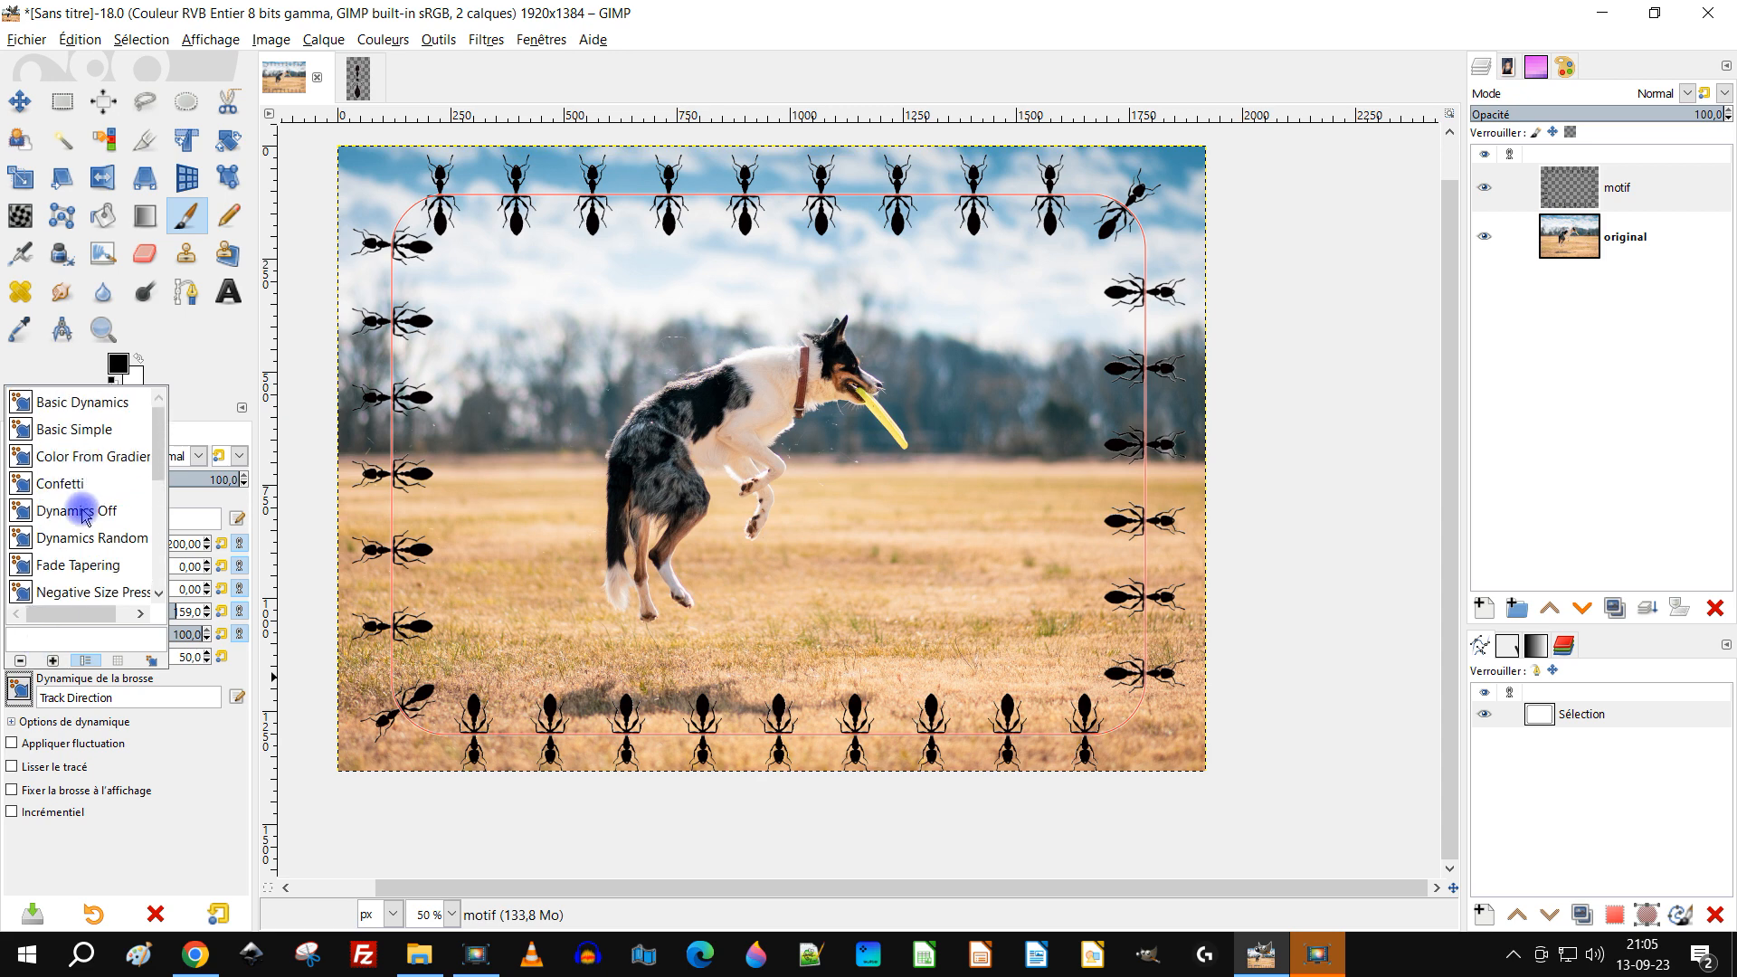
left_click(82, 512)
left_click(20, 510)
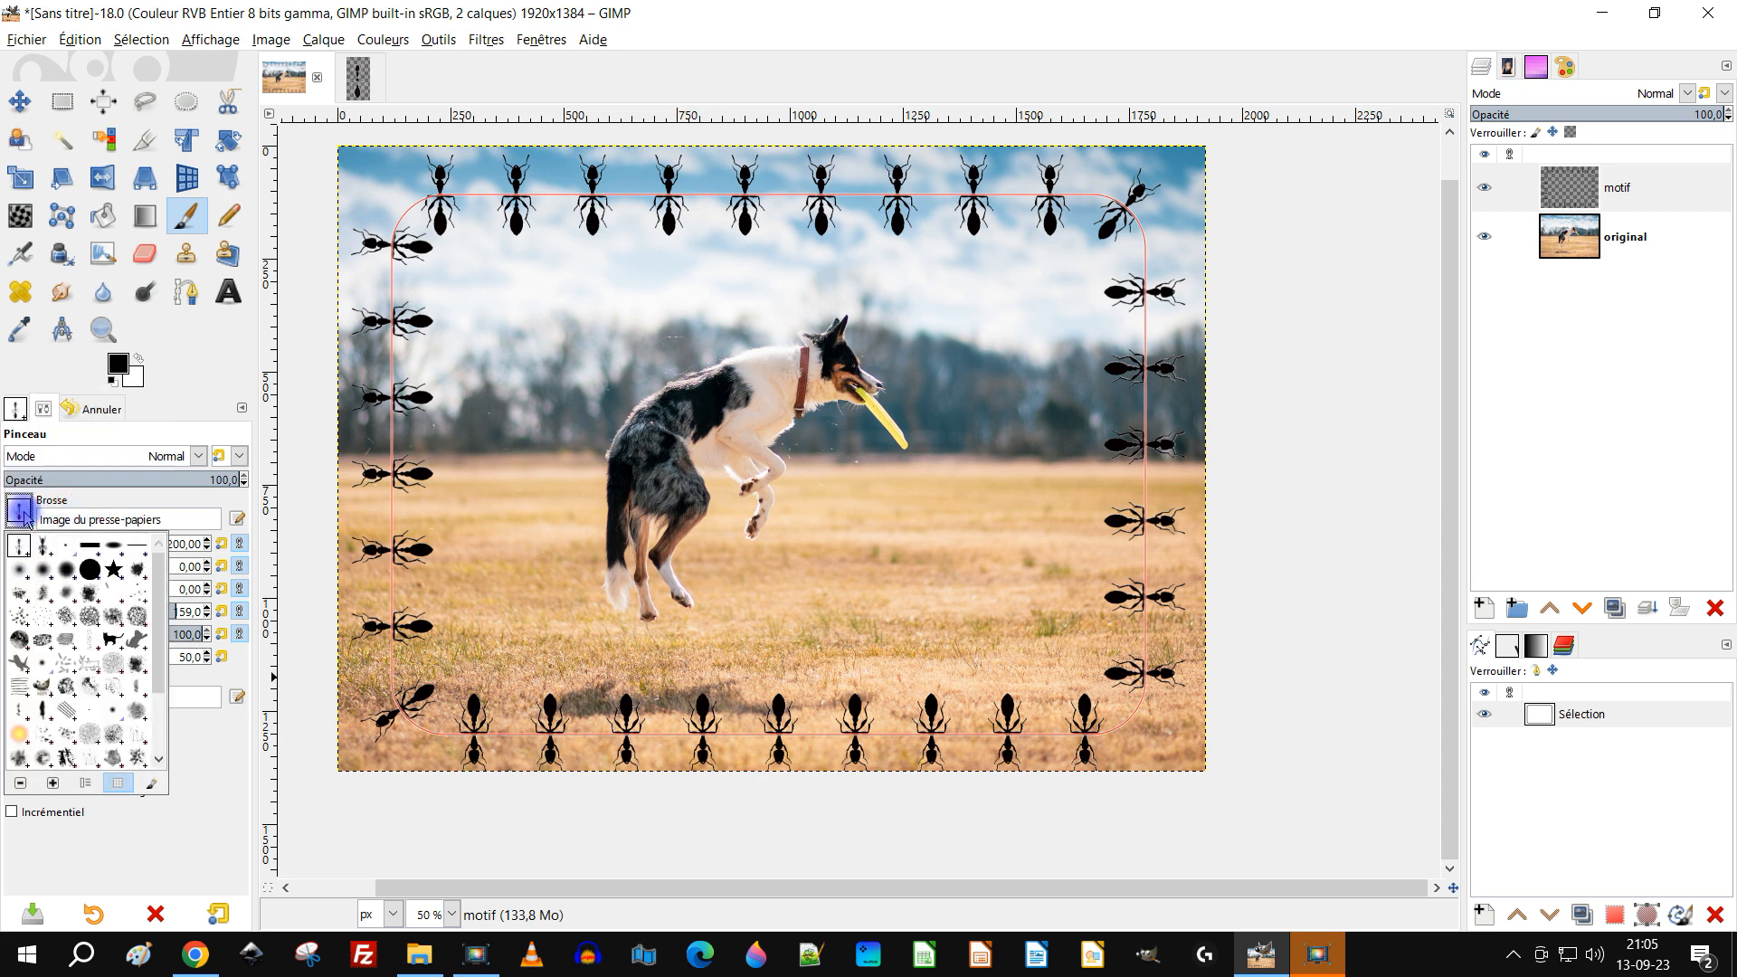
left_click(66, 575)
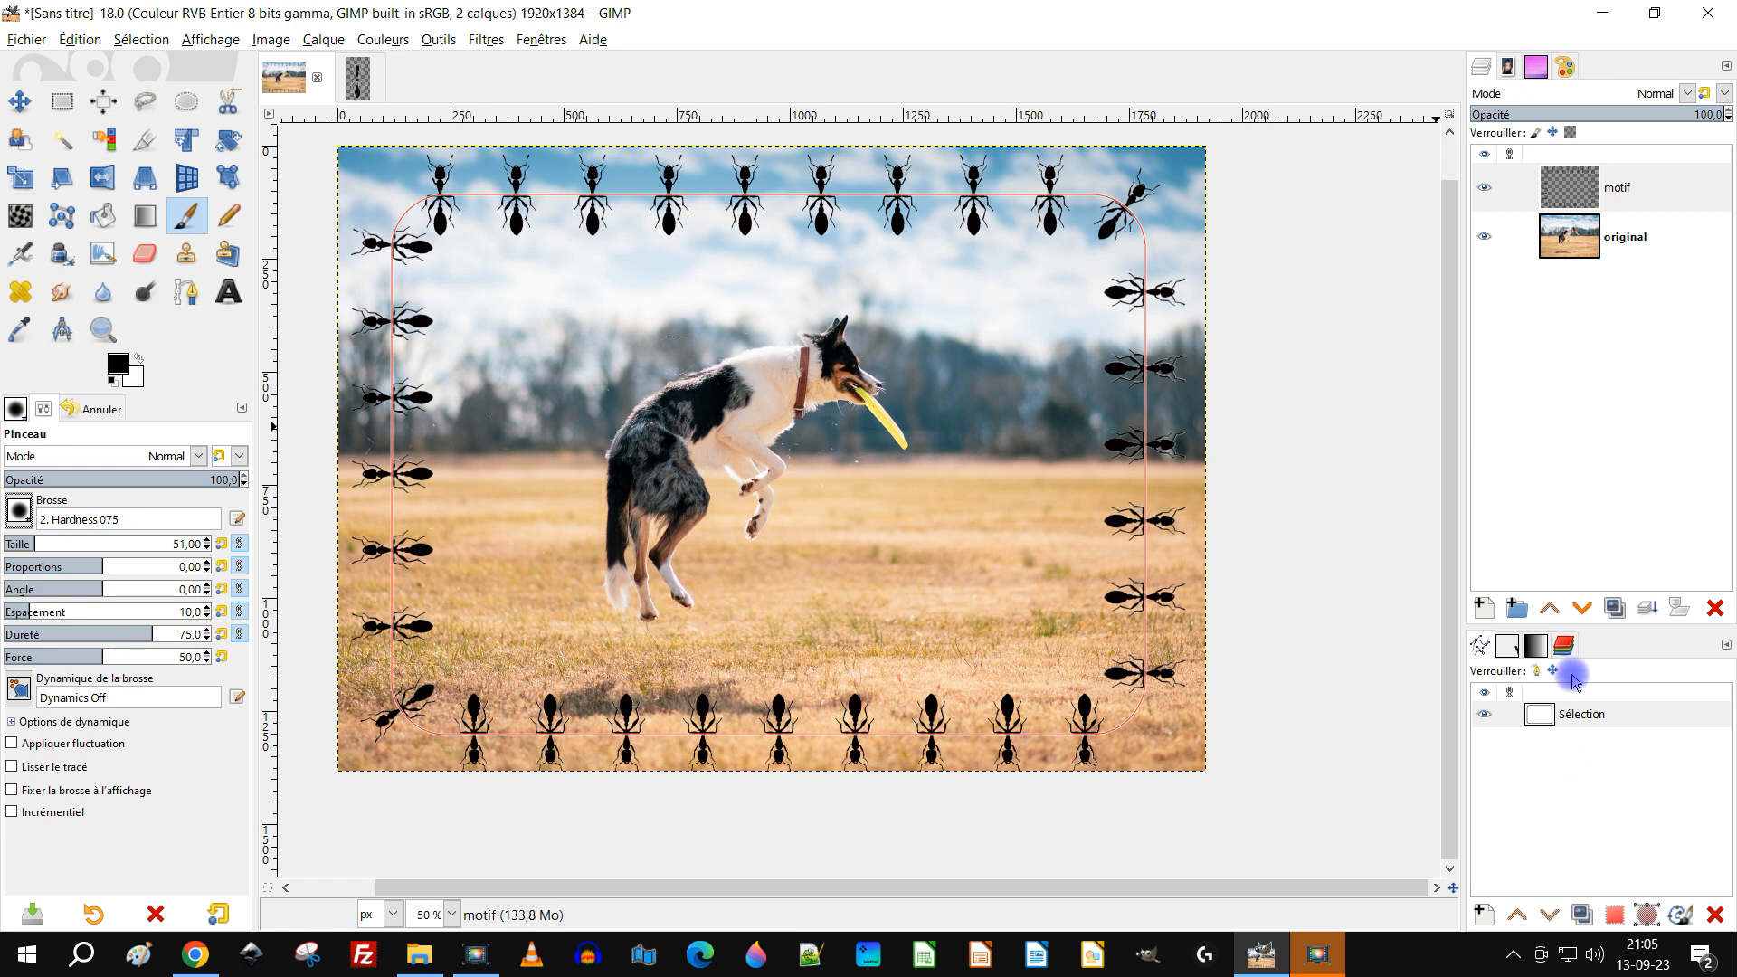
Hide the Sélection path so that only the ants frame the photo.
left_click(1483, 715)
key("space")
left_click_drag(1228, 421, 1285, 407)
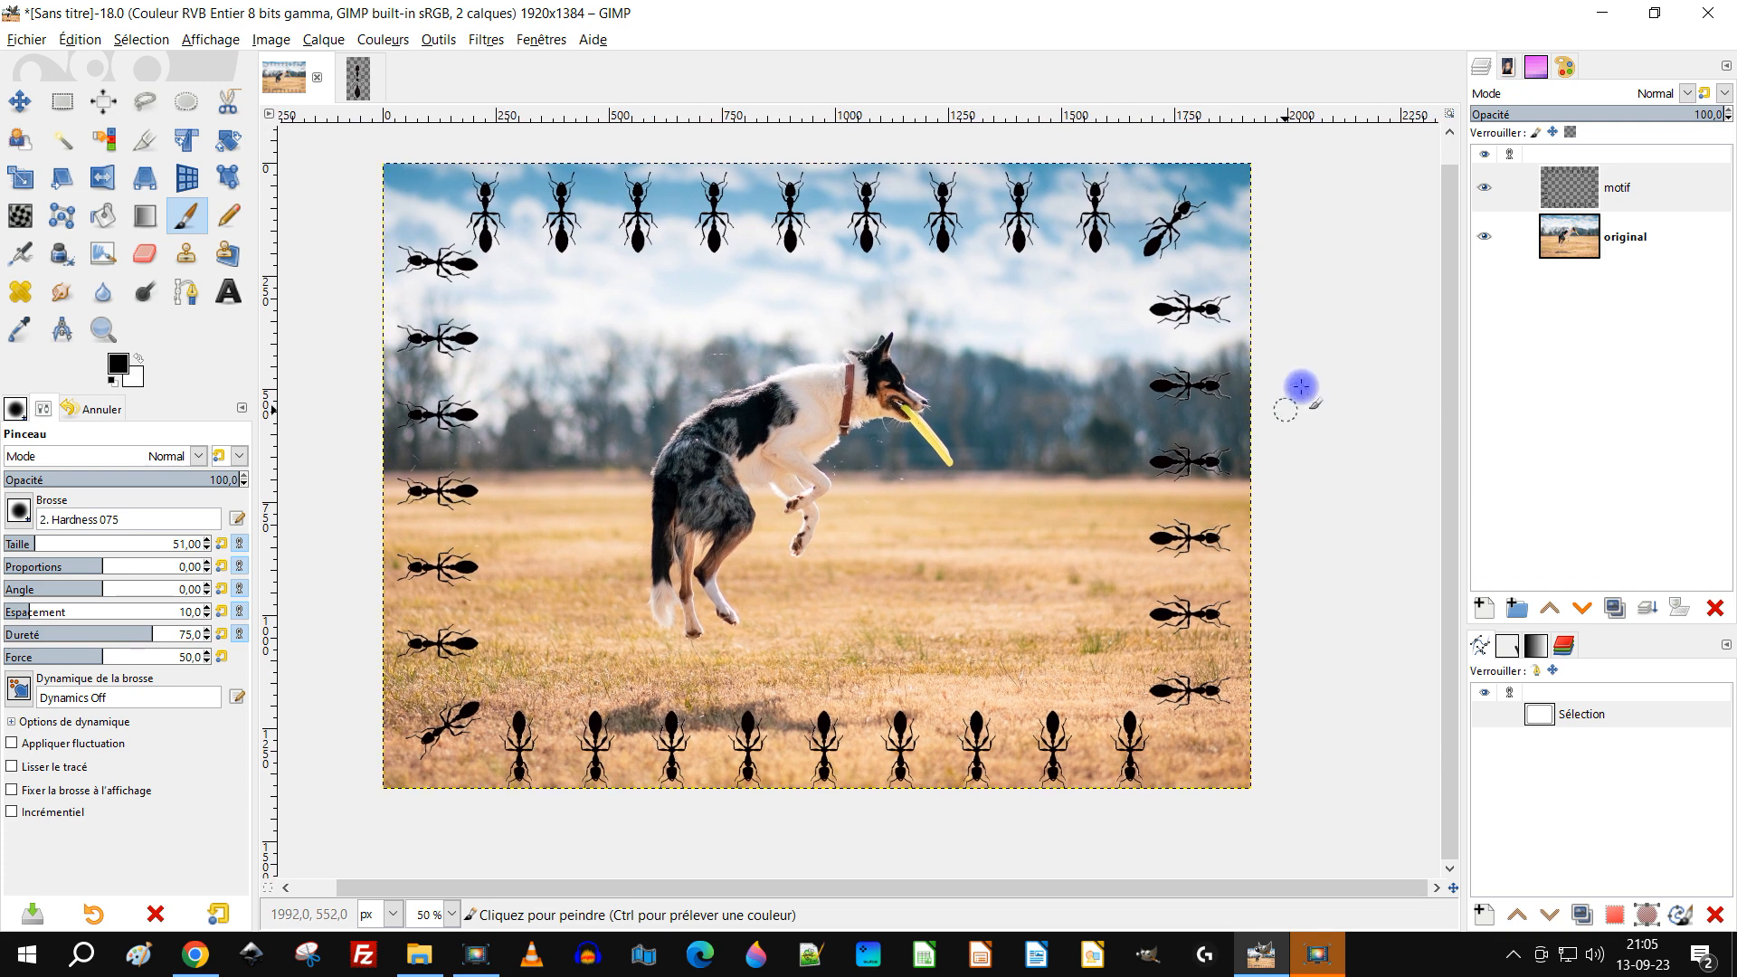
Try inverting the colours of the motif layer and undo the inversion.
left_click(1574, 198)
left_click(389, 42)
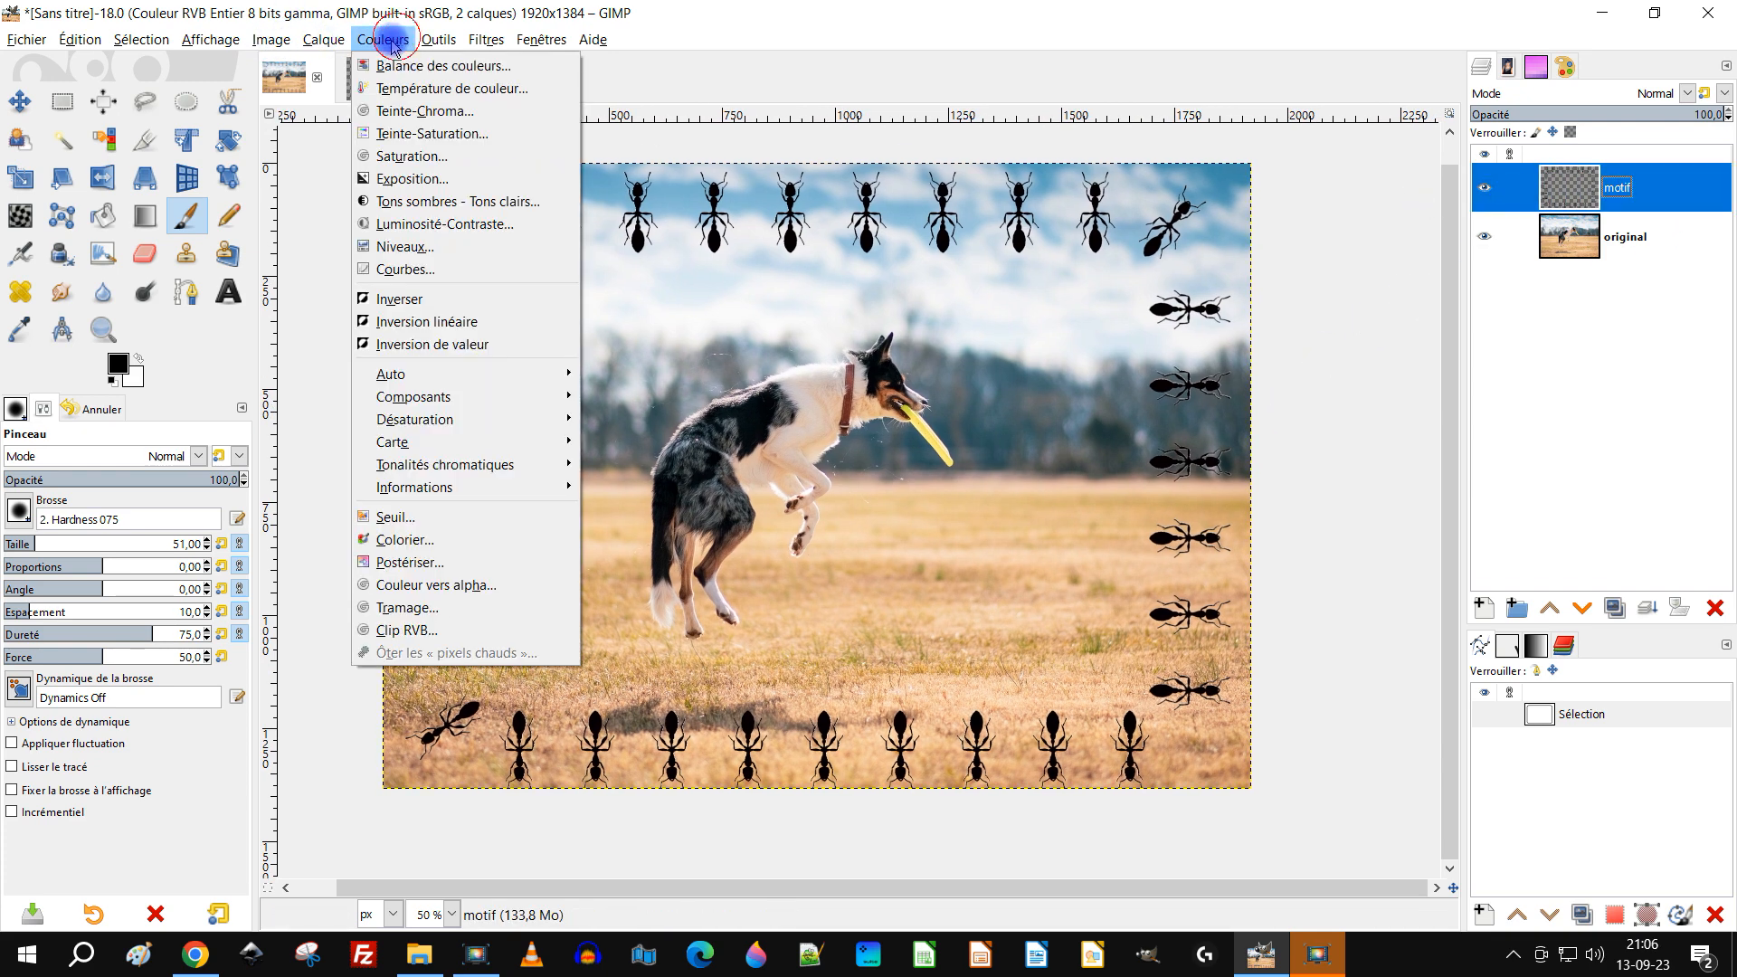
left_click(387, 302)
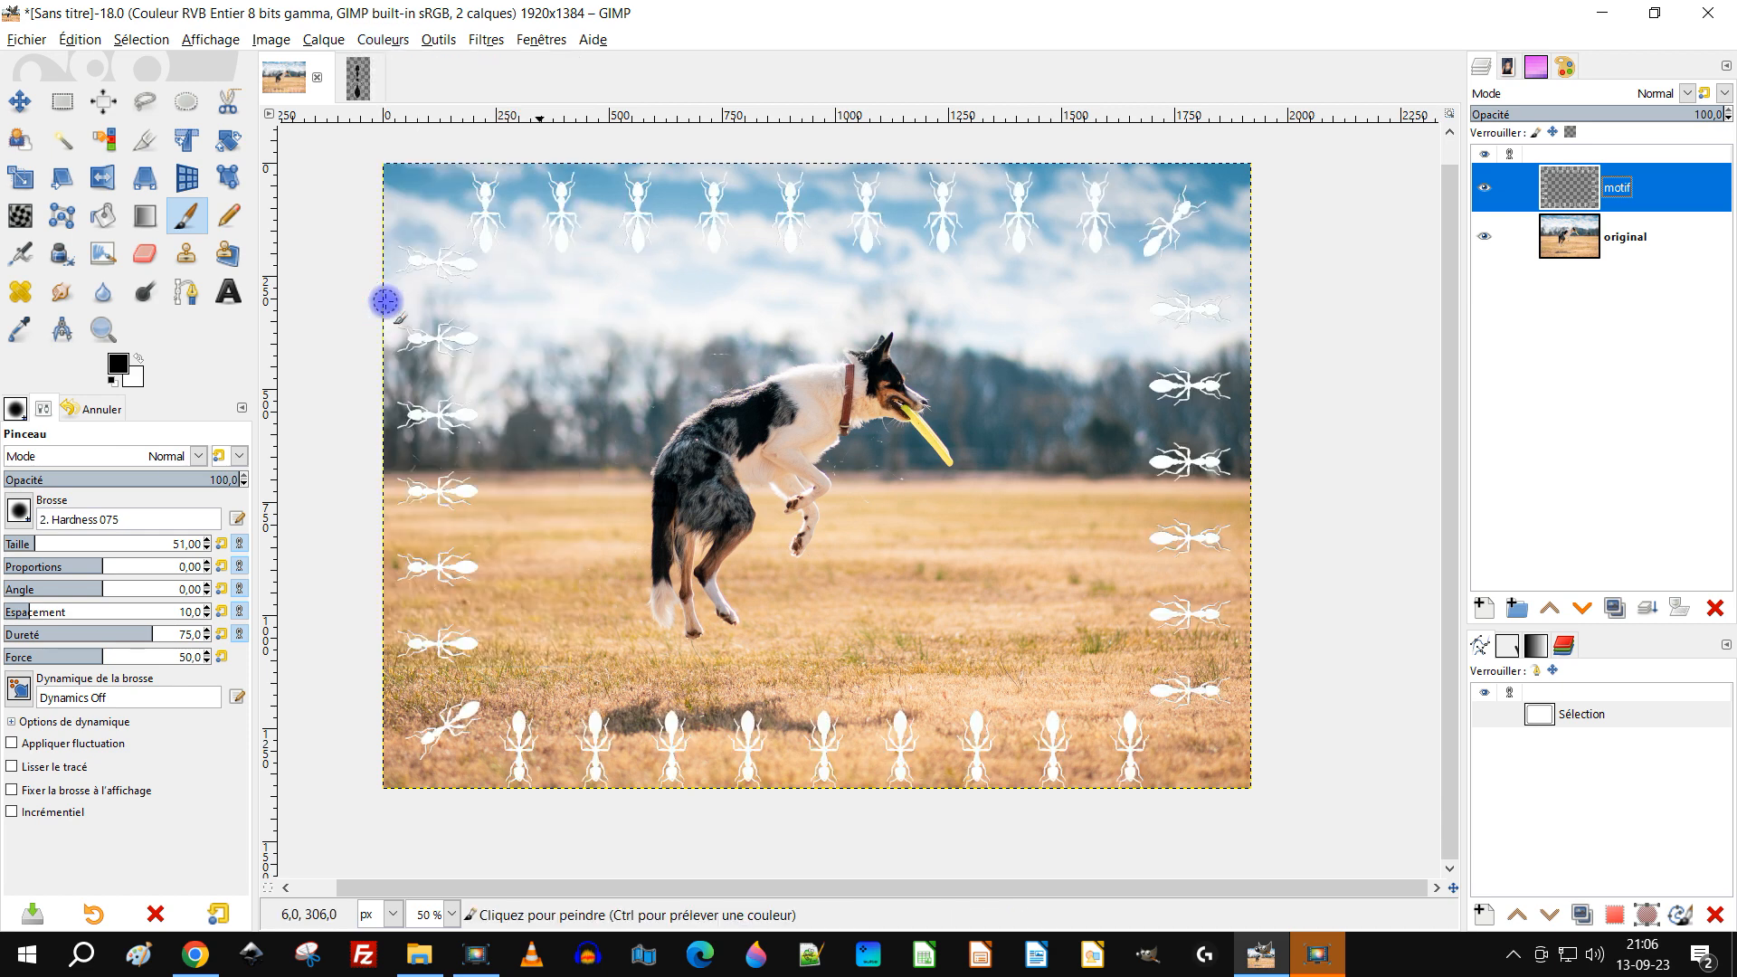
key("ctrl+z")
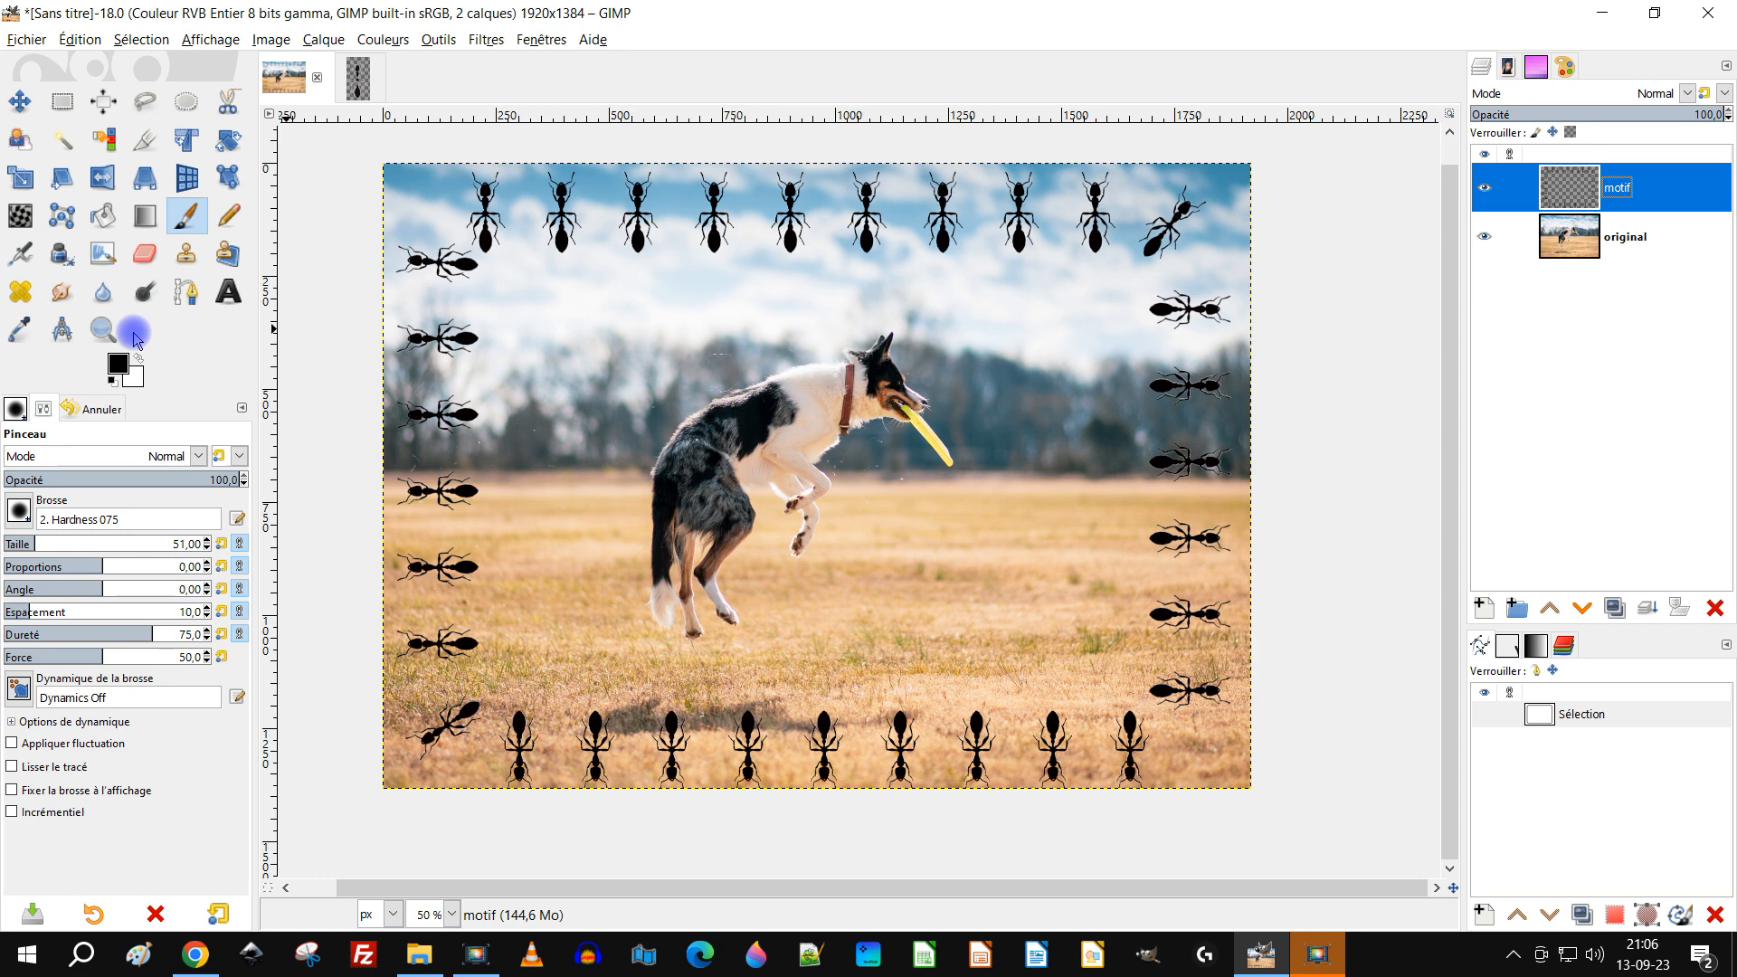
Zoom in on the entire photo with the Zoom tool to examine the frame of ants.
left_click(103, 329)
mouse_move(367, 149)
left_mouse_down()
mouse_move(613, 434)
mouse_move(1282, 813)
mouse_move(1267, 806)
left_mouse_up()
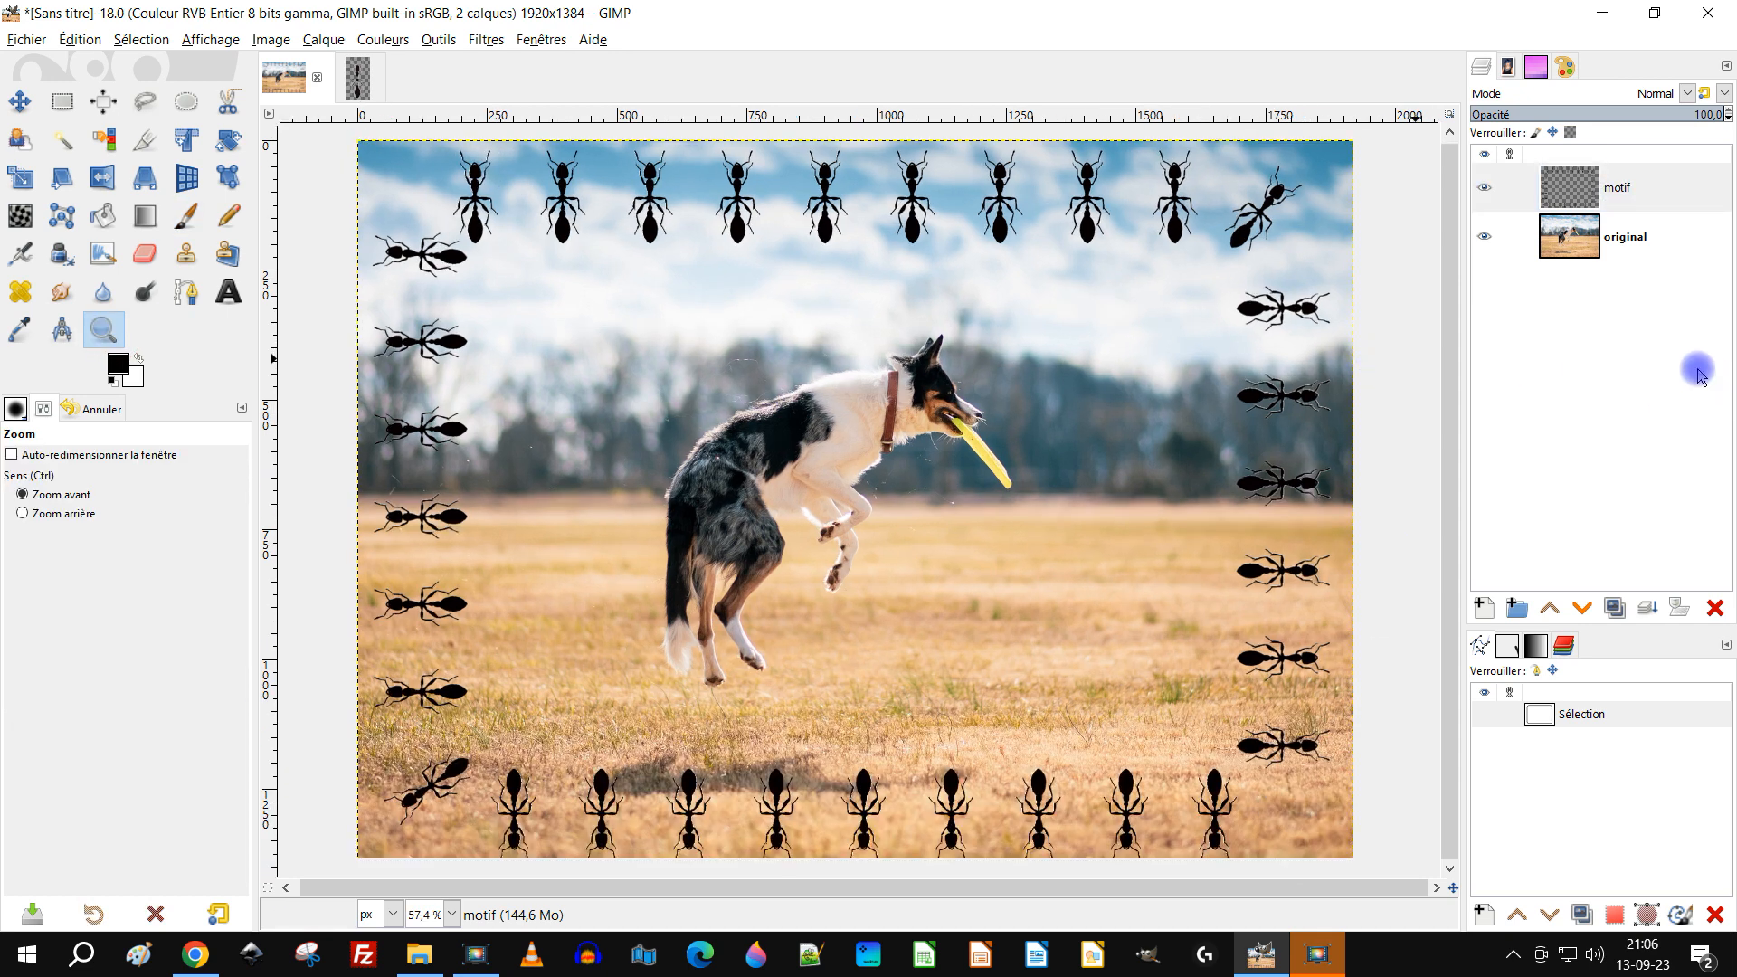